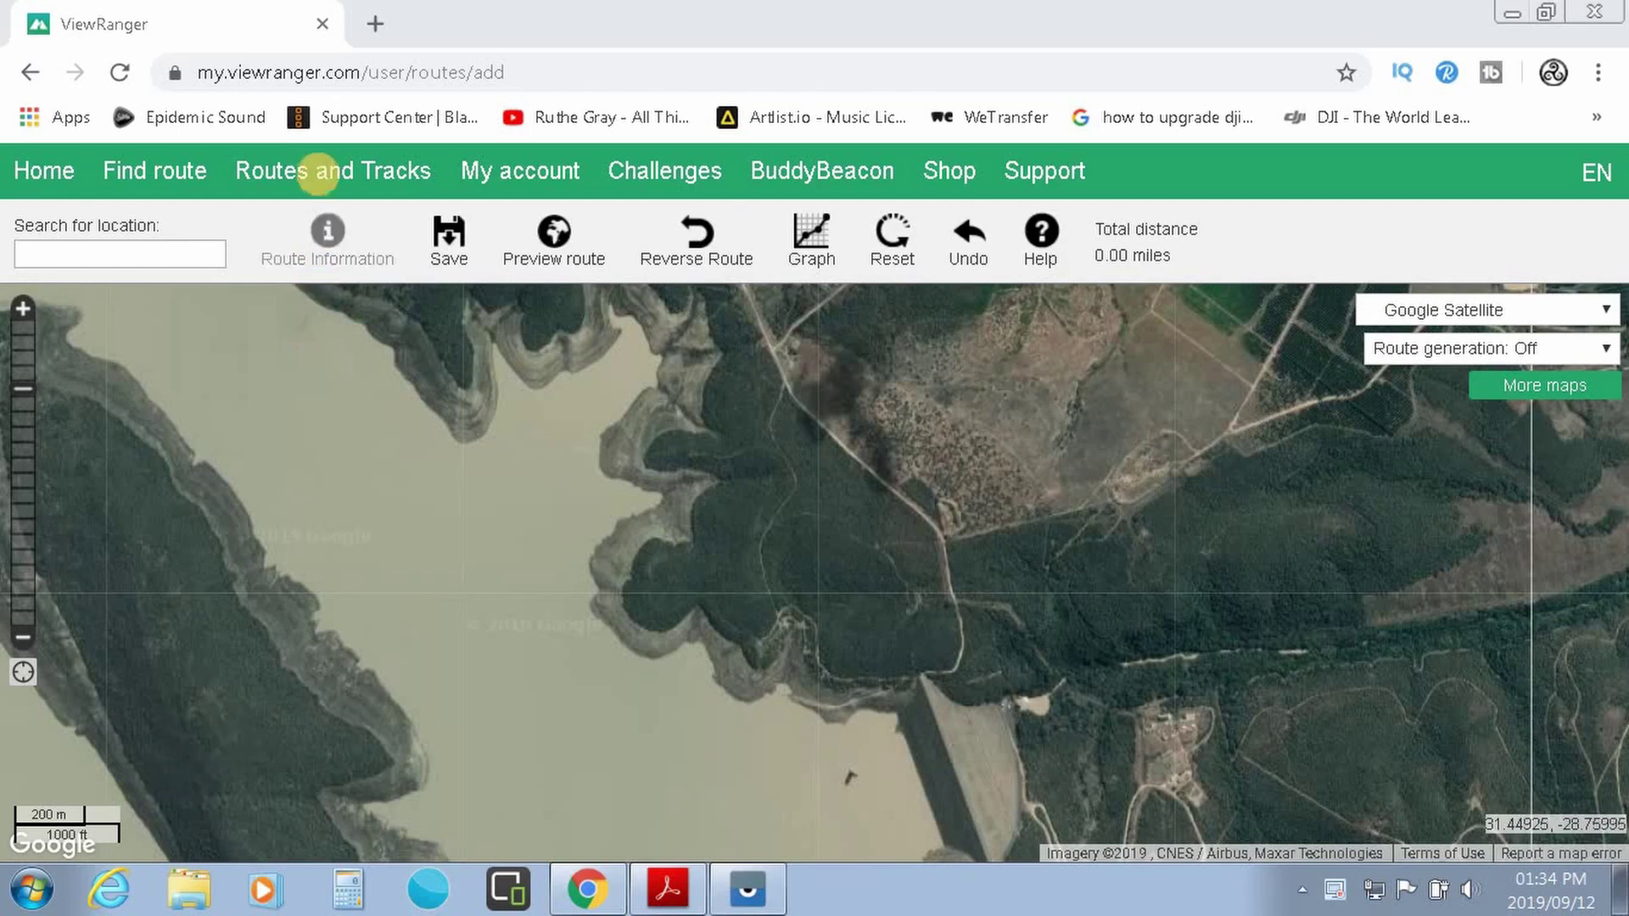
- Keep Google Satellite as the map layer and leave route generation turned Off
mouse_move(319, 165)
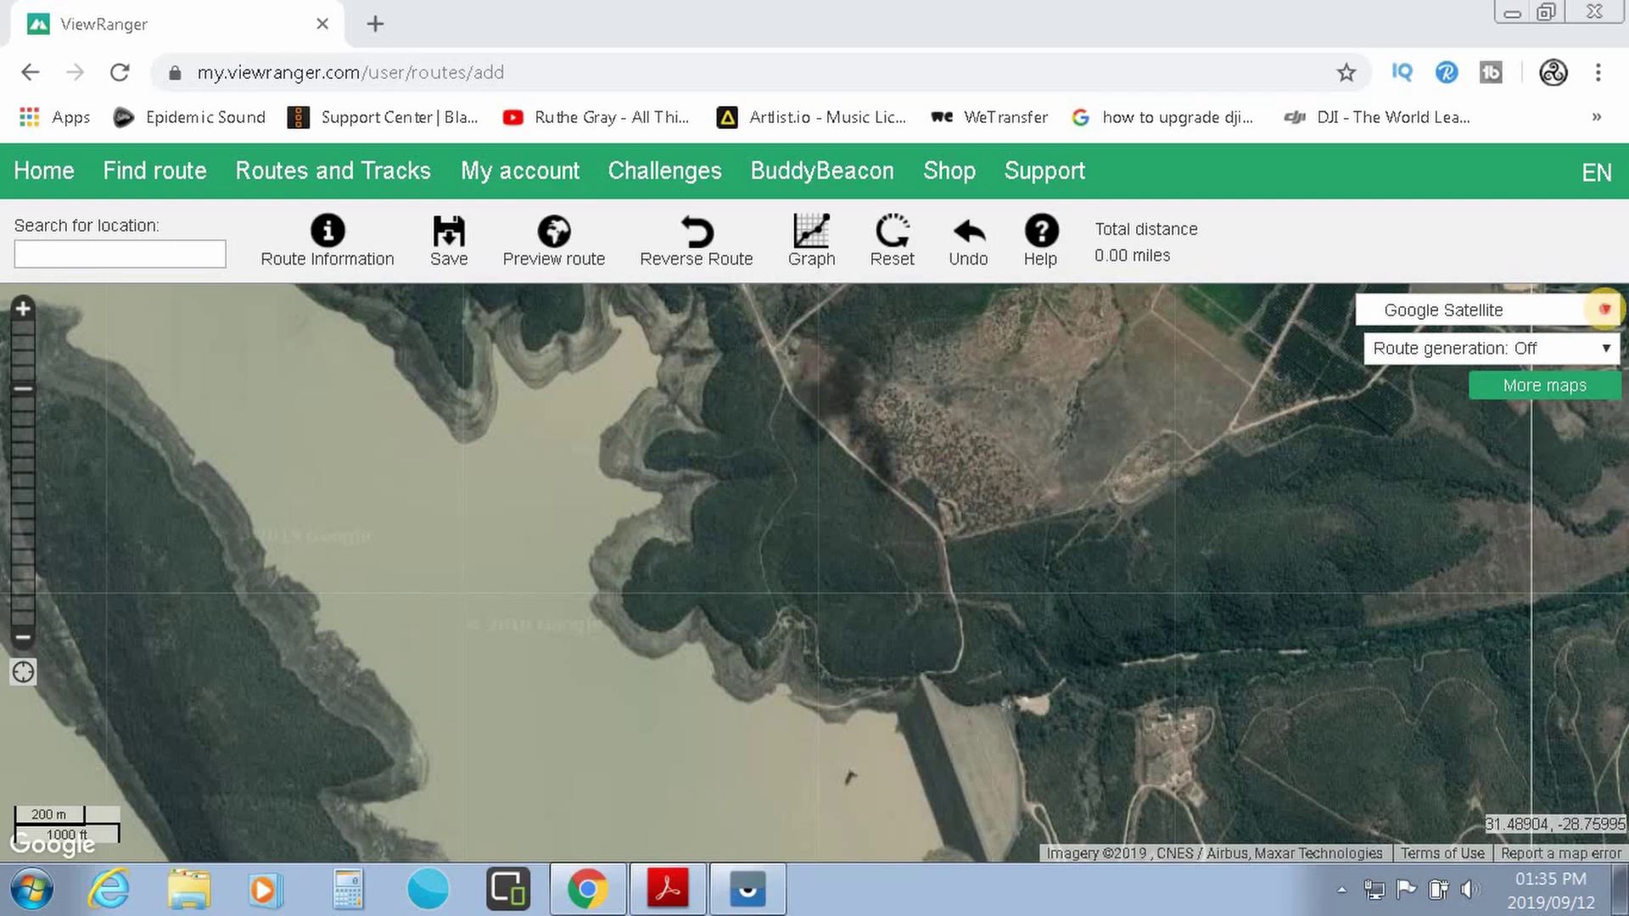
click(1604, 309)
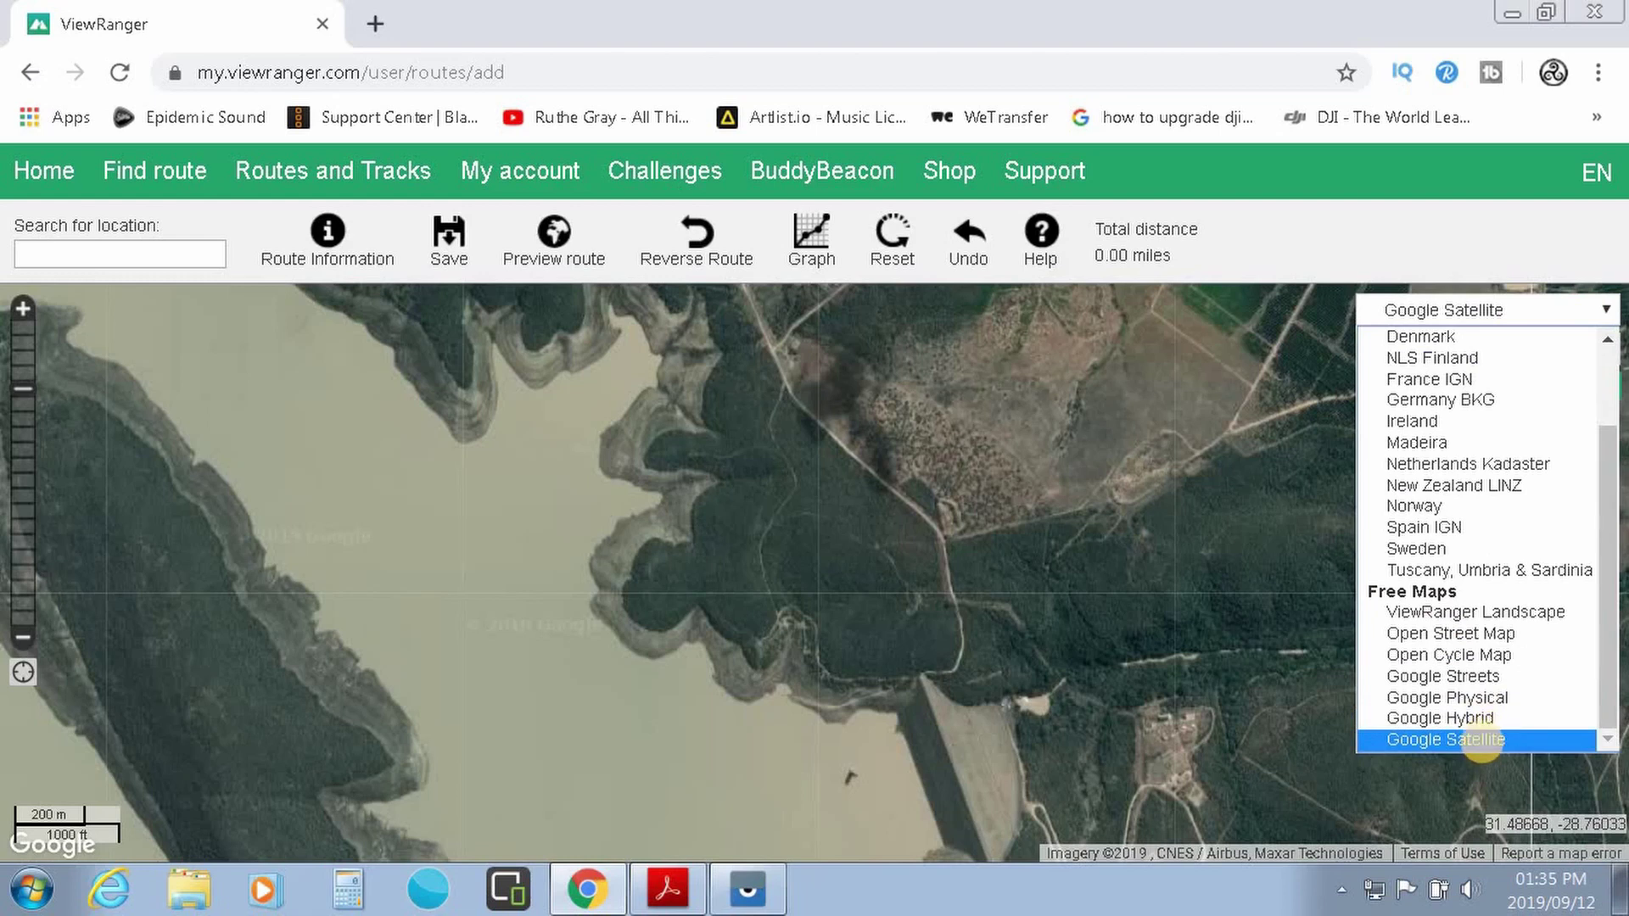
click(1481, 742)
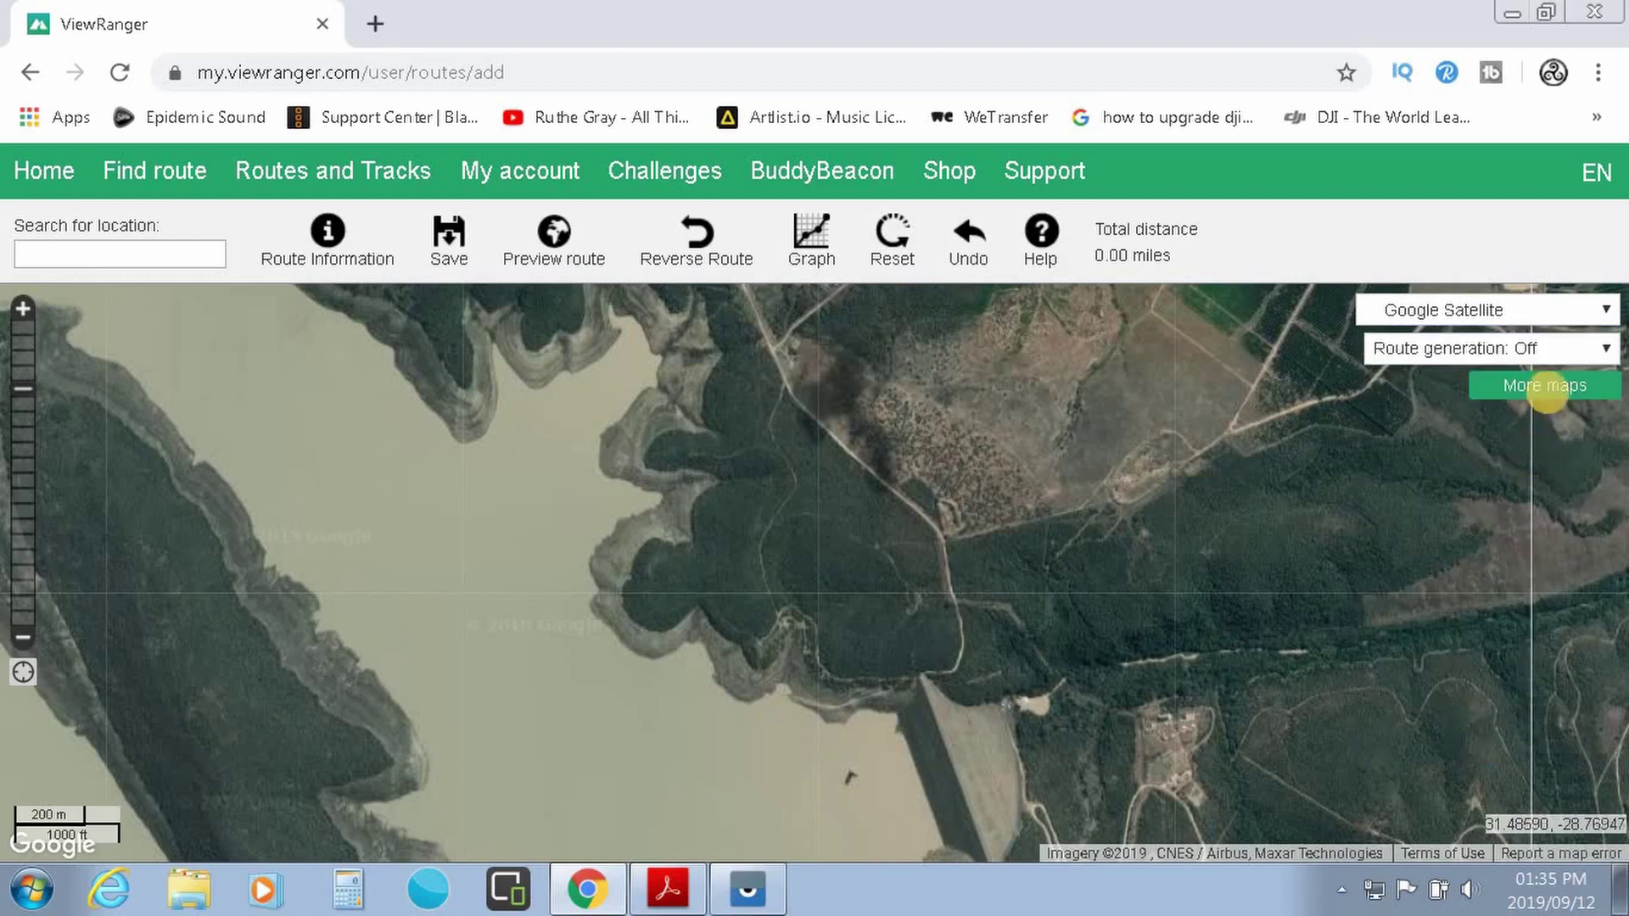
click(1605, 347)
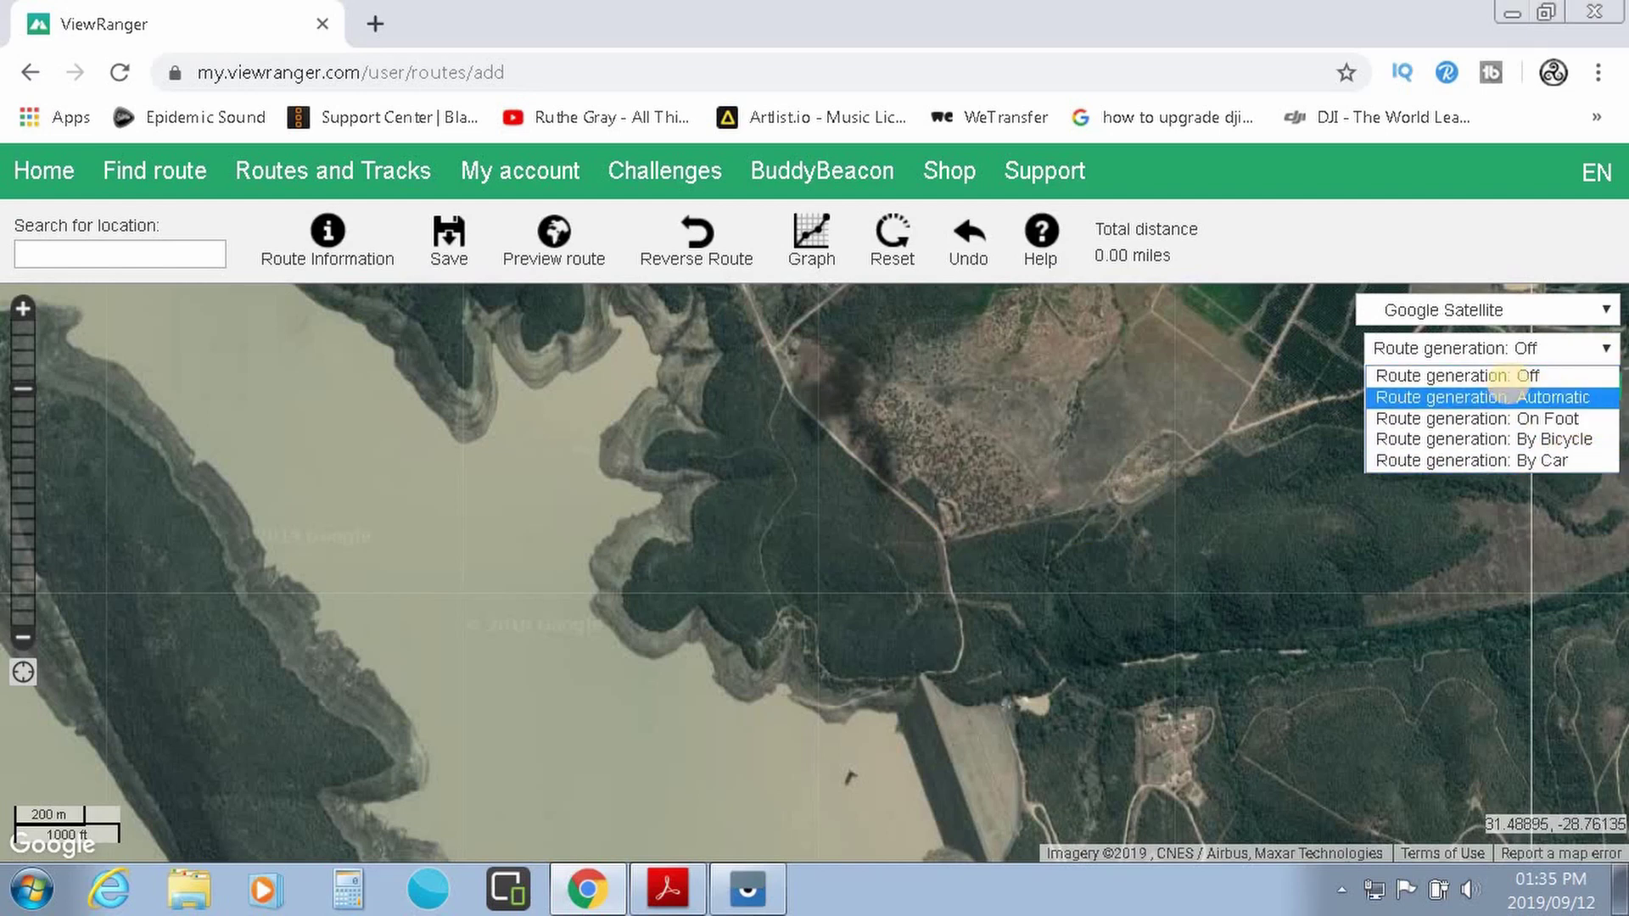
click(1512, 375)
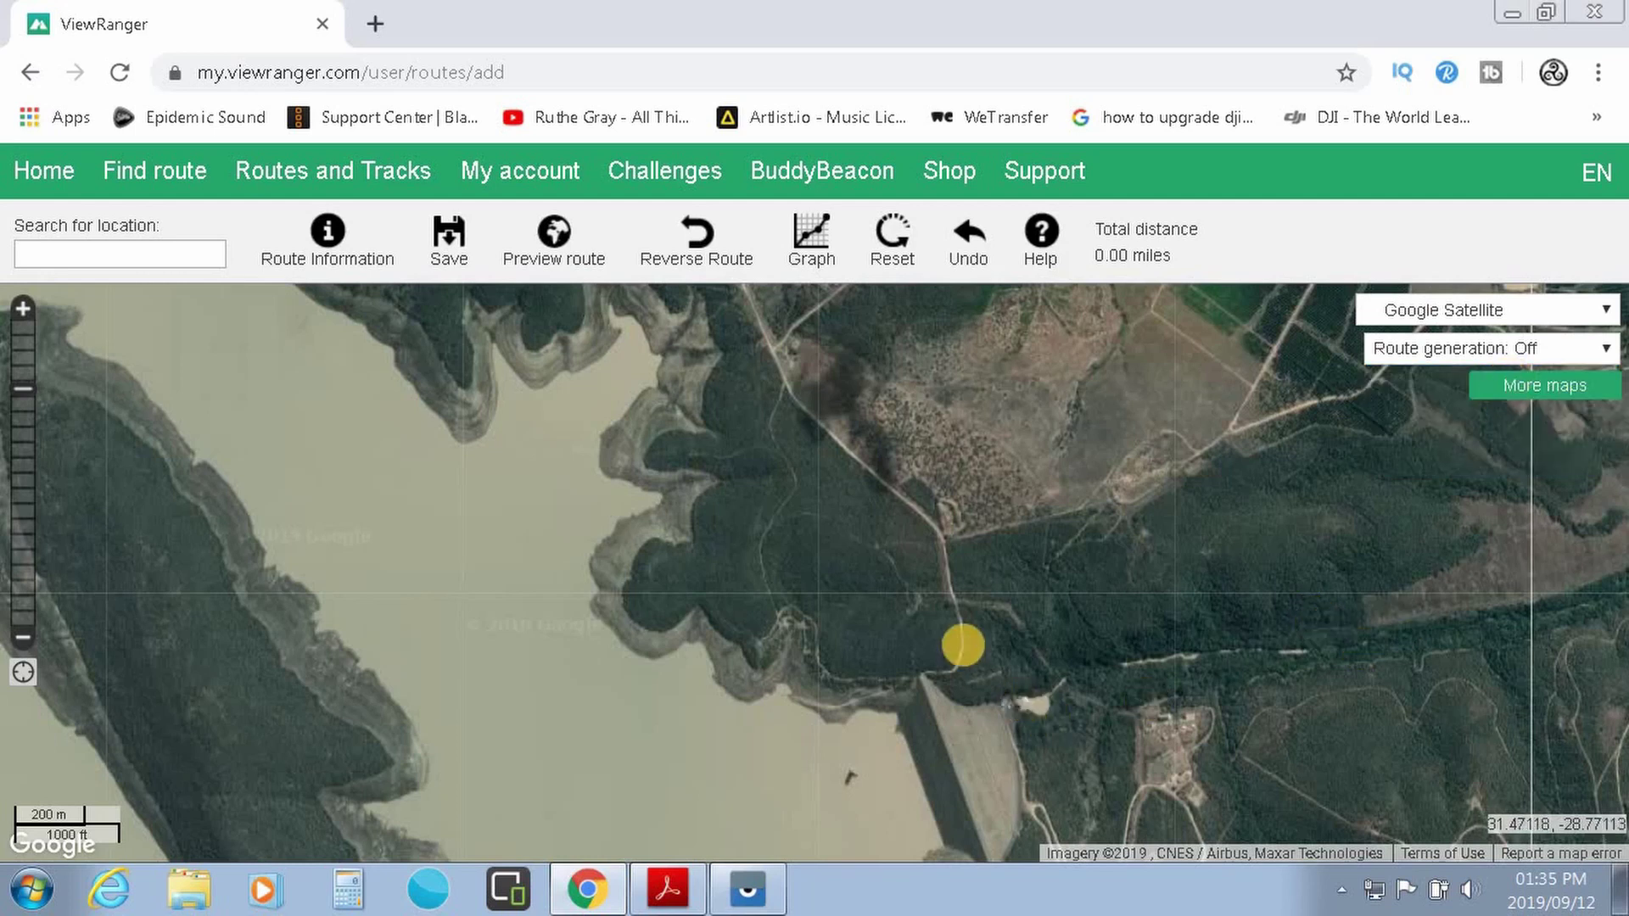
- Add a waypoint at the dam's edge and save it with the name Start
click(922, 675)
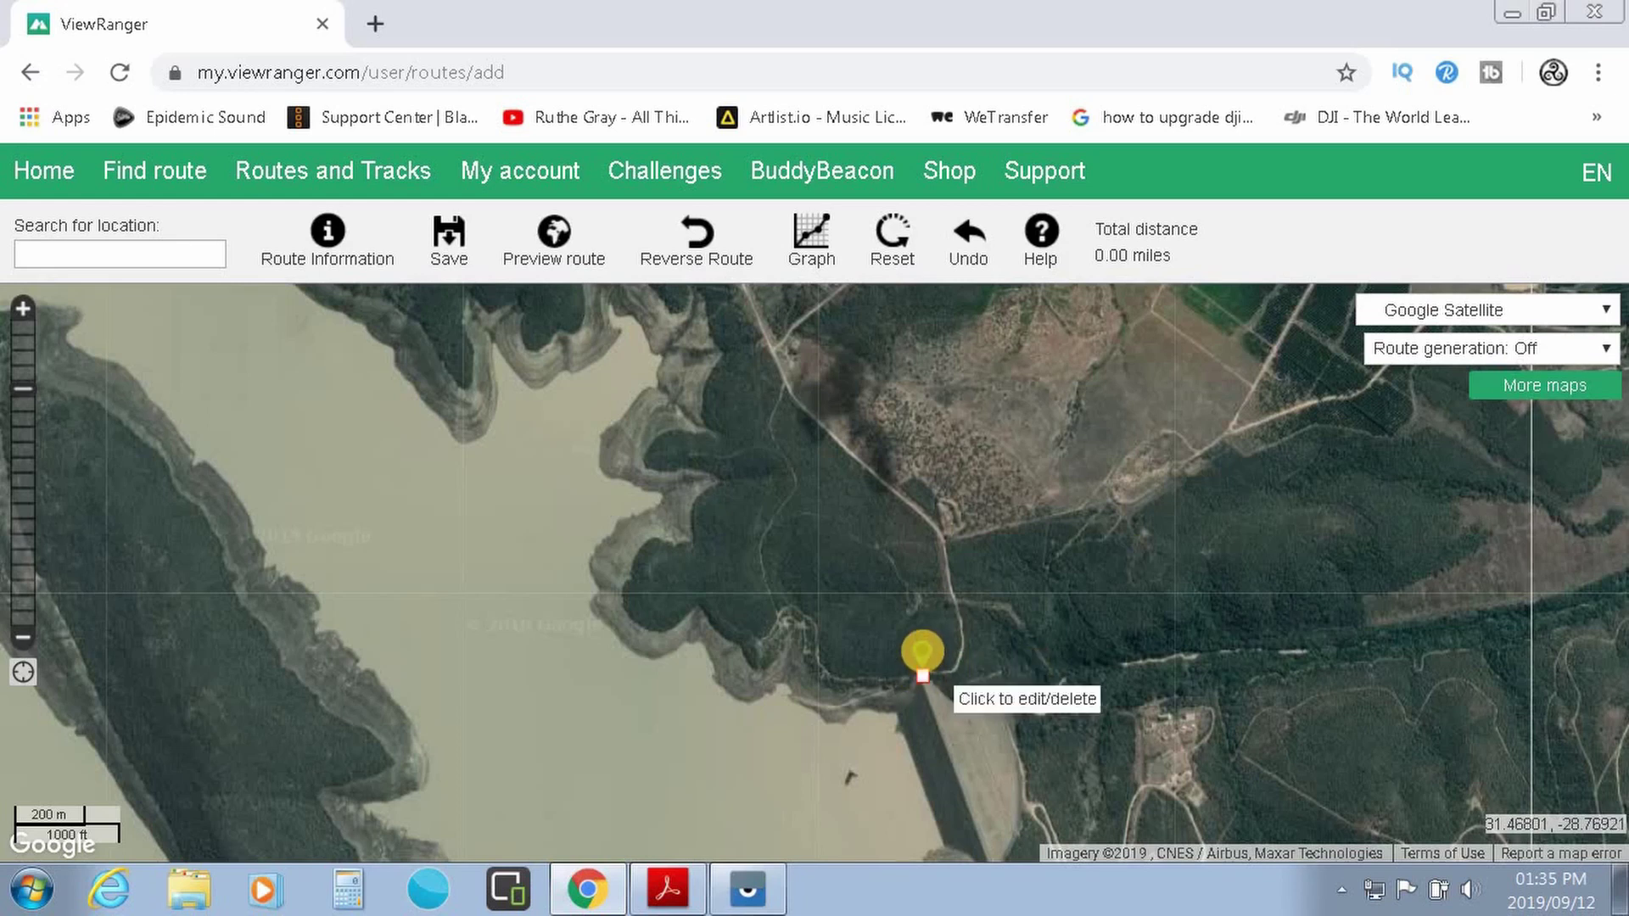
click(919, 645)
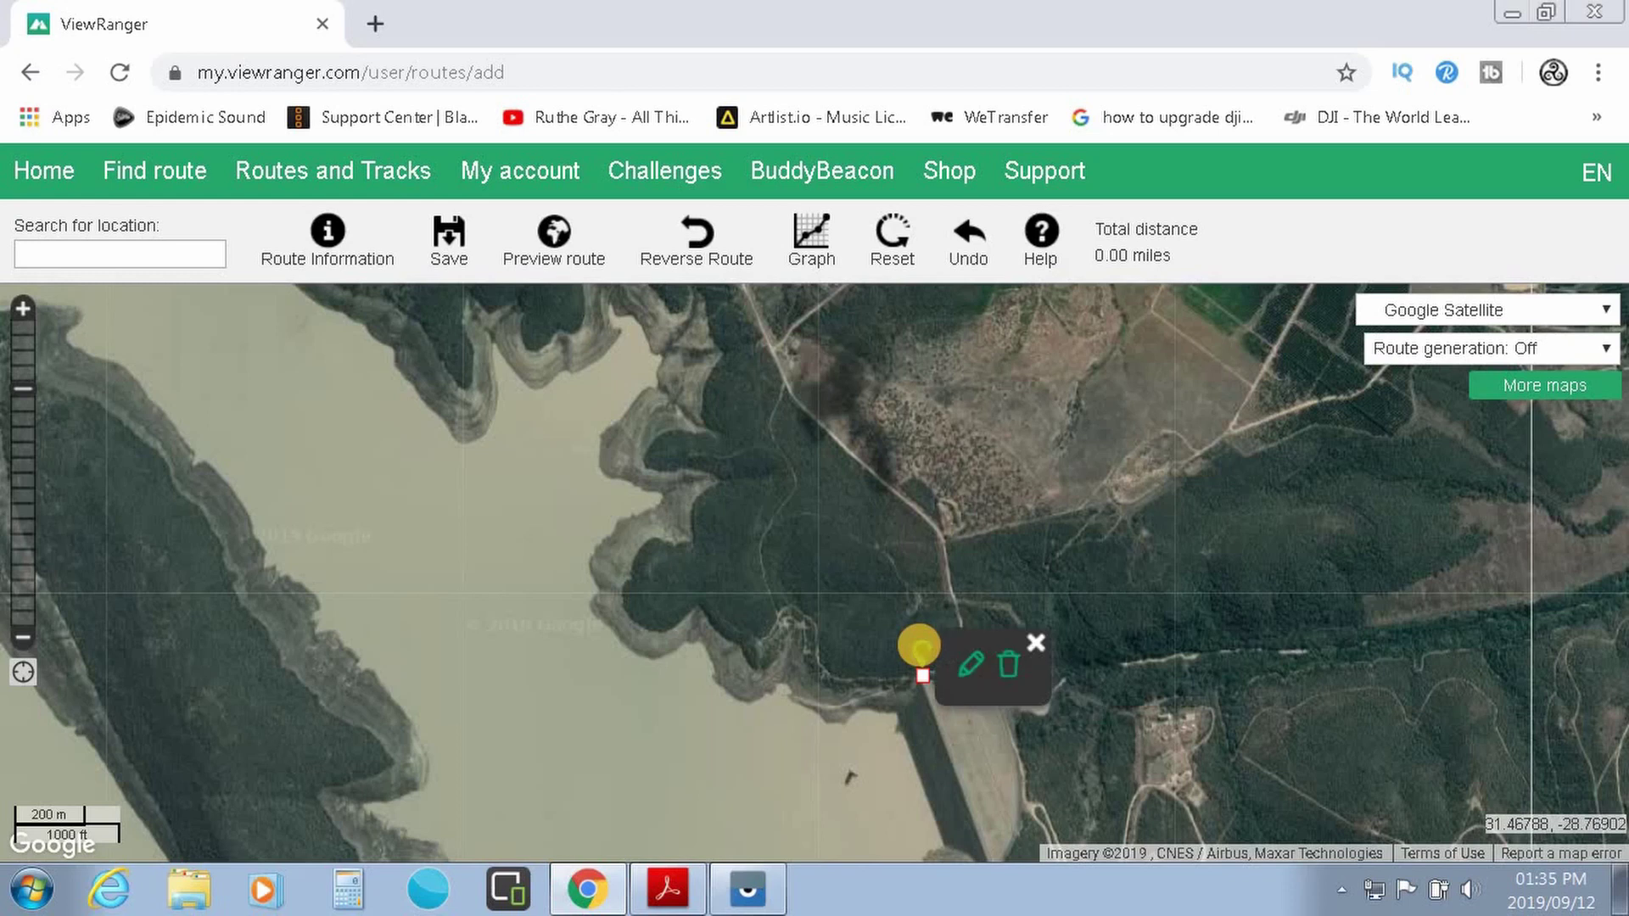
click(971, 662)
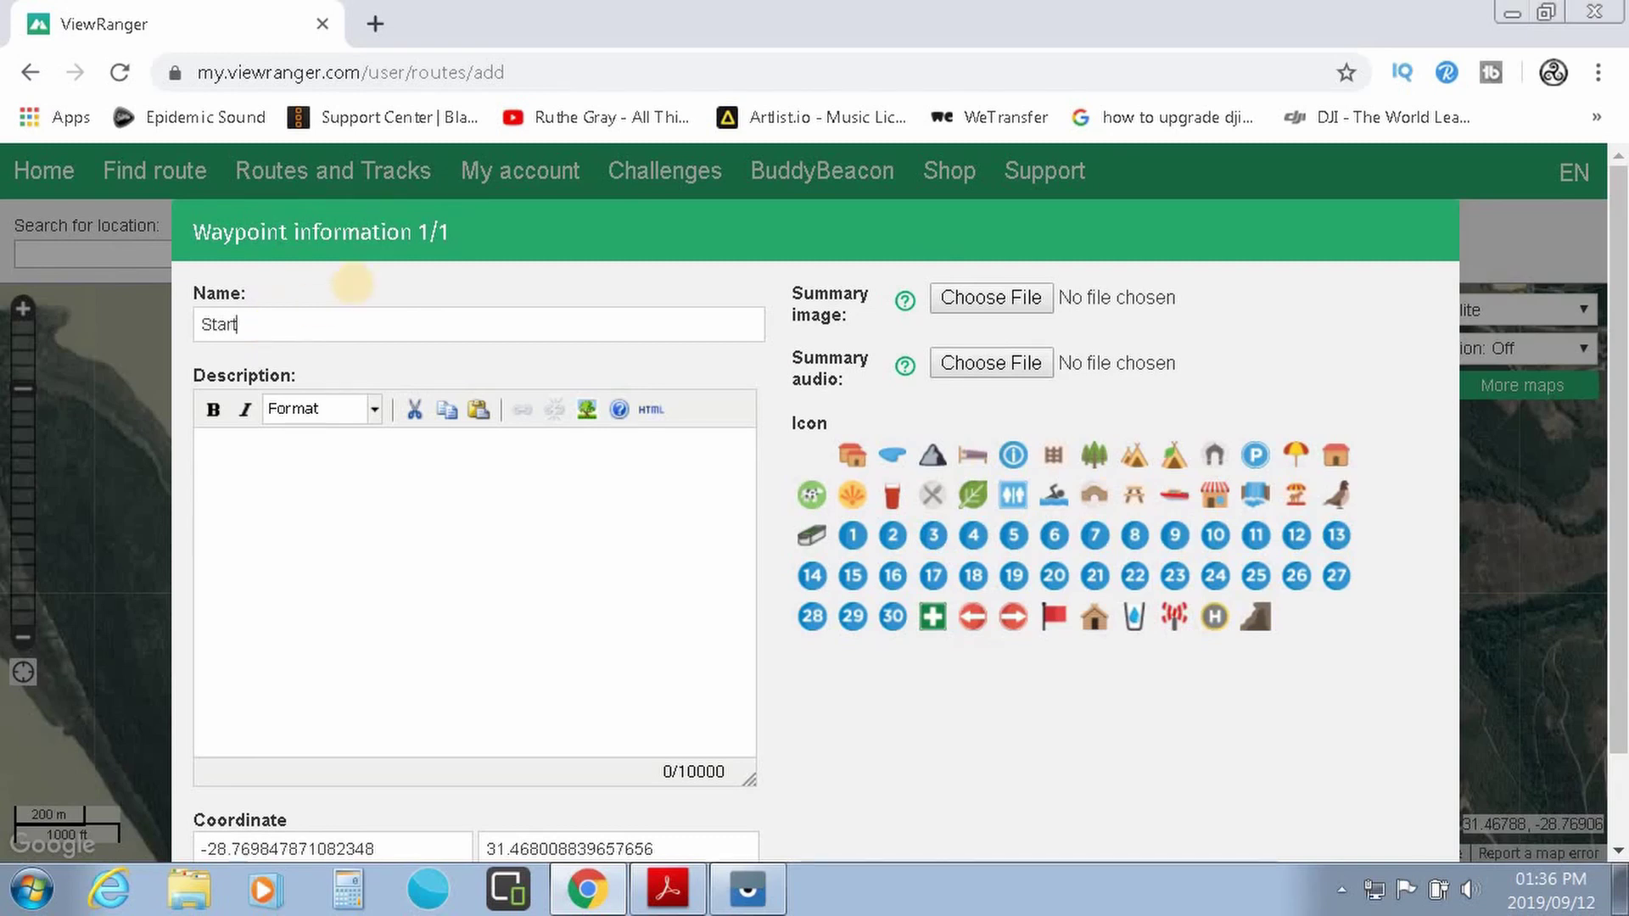
scroll(1236, 713, down, 1)
click(1245, 814)
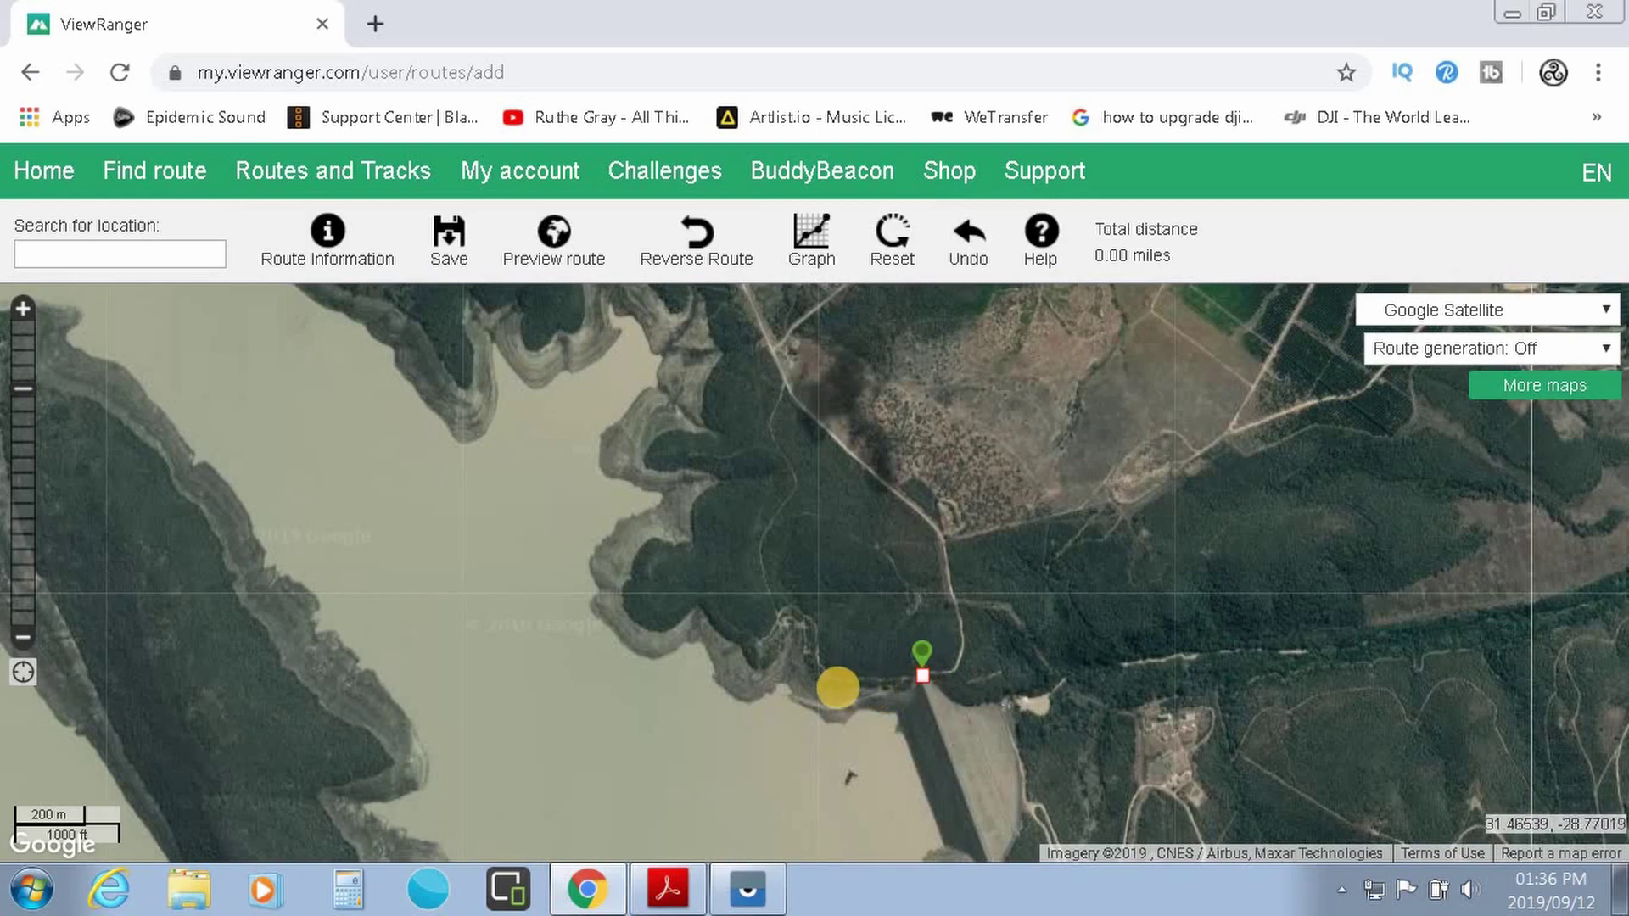
- Zoom in on the Start waypoint and pan west to bring the lakeside trail into view
scroll(829, 683, up, 2)
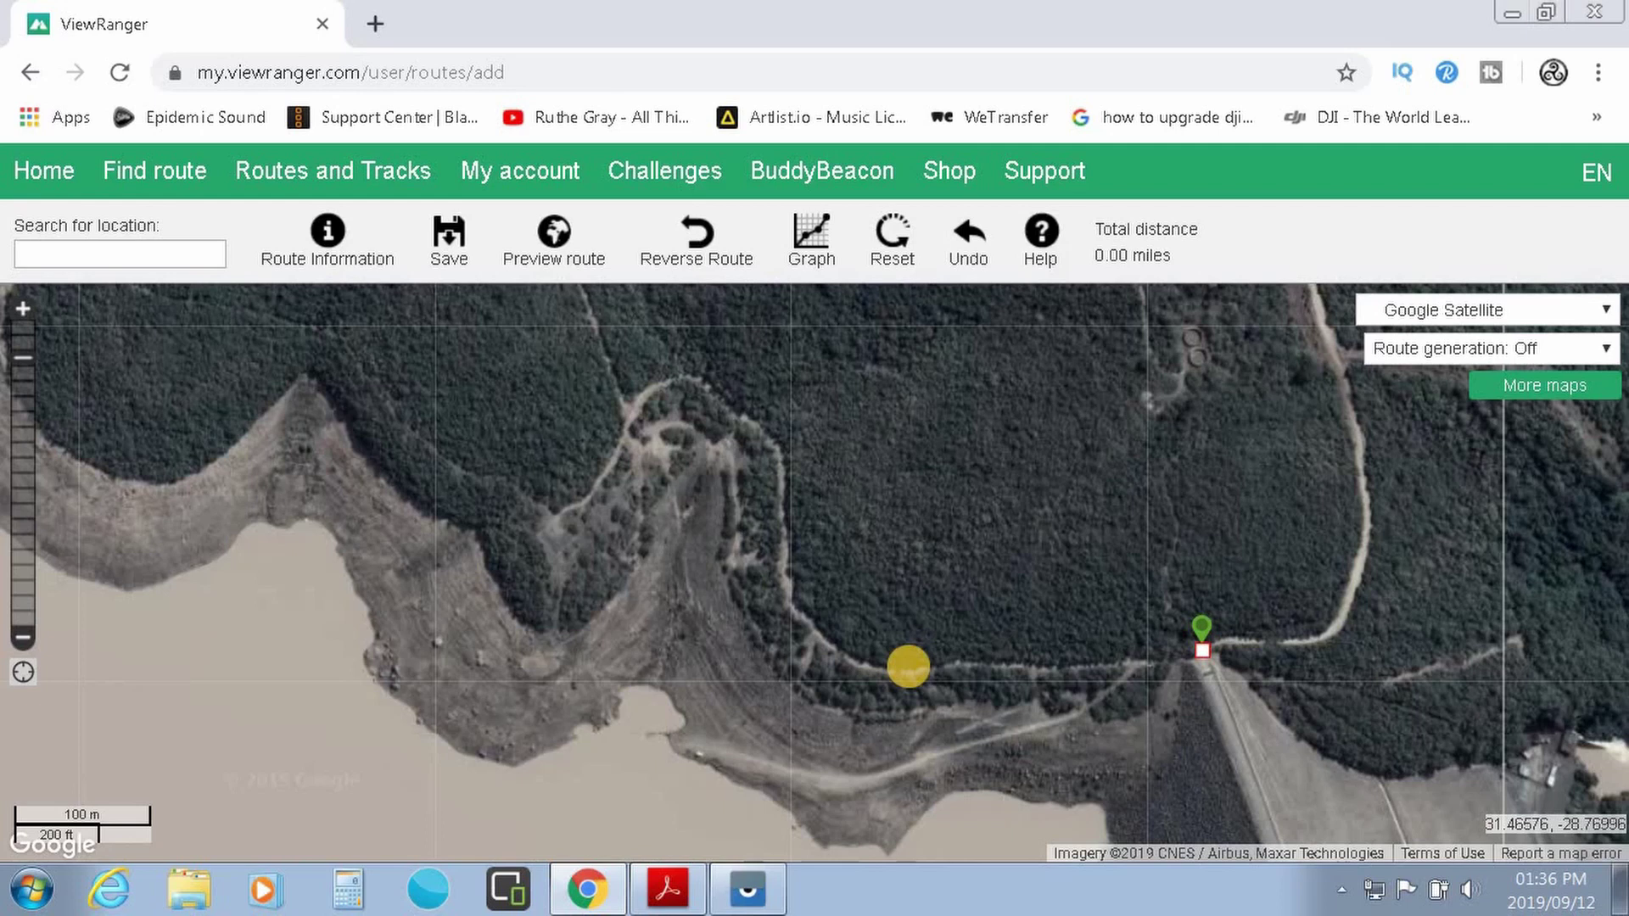
scroll(908, 667, down, 1)
scroll(909, 665, up, 1)
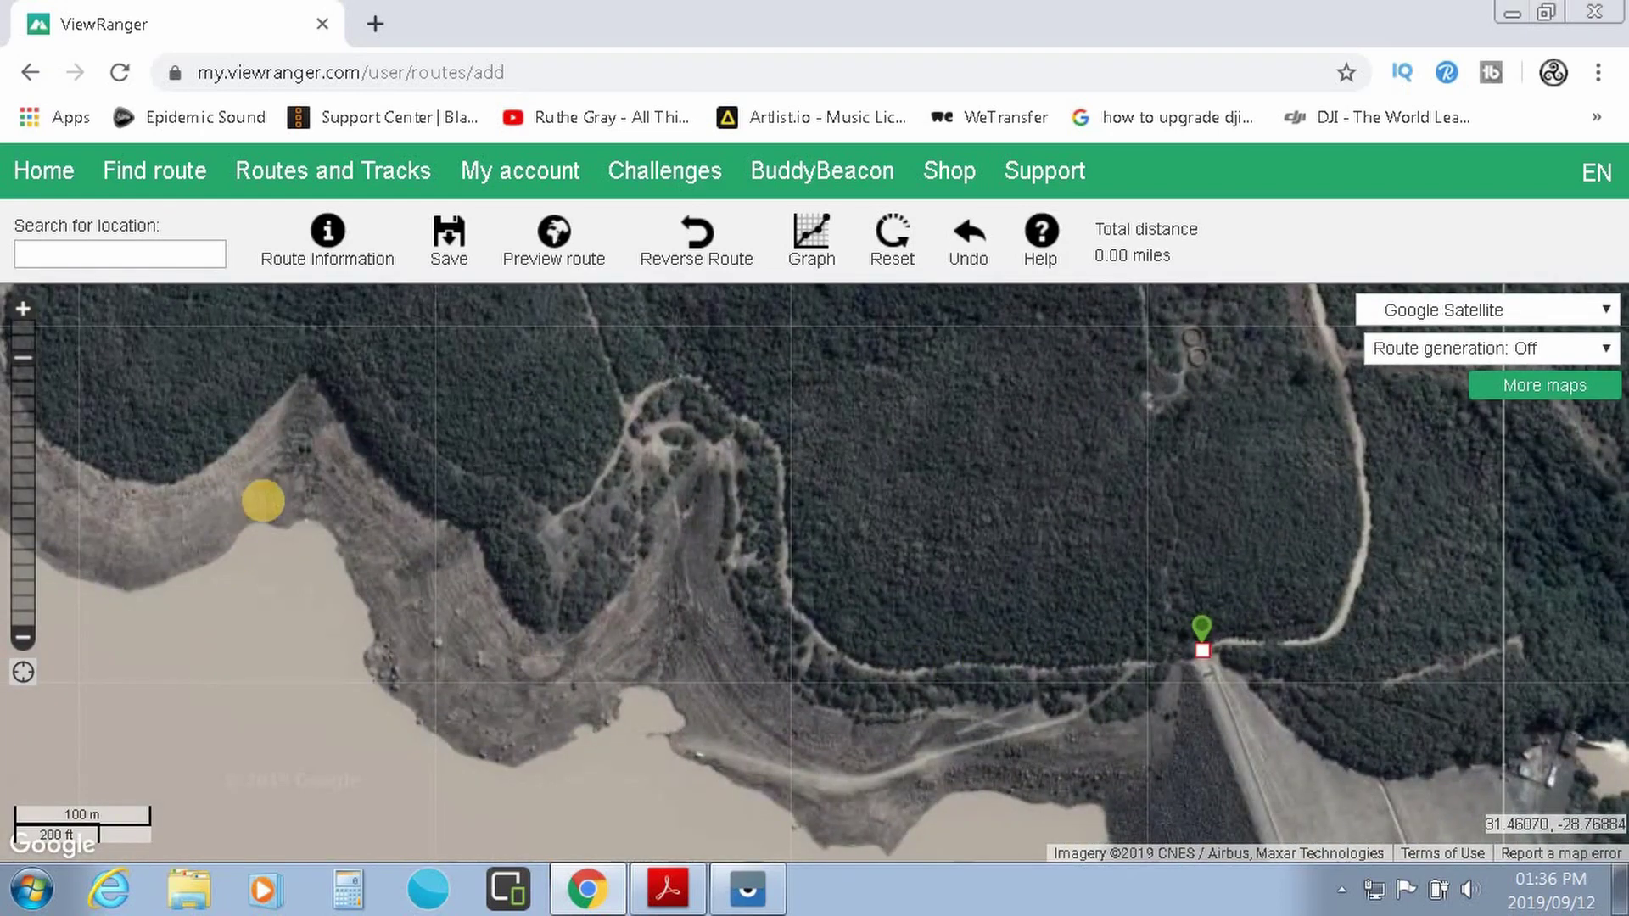
mouse_move(423, 496)
mouse_down()
mouse_move(506, 749)
mouse_move(461, 538)
mouse_move(400, 385)
mouse_move(178, 383)
mouse_move(552, 410)
mouse_move(313, 364)
mouse_move(246, 381)
mouse_up()
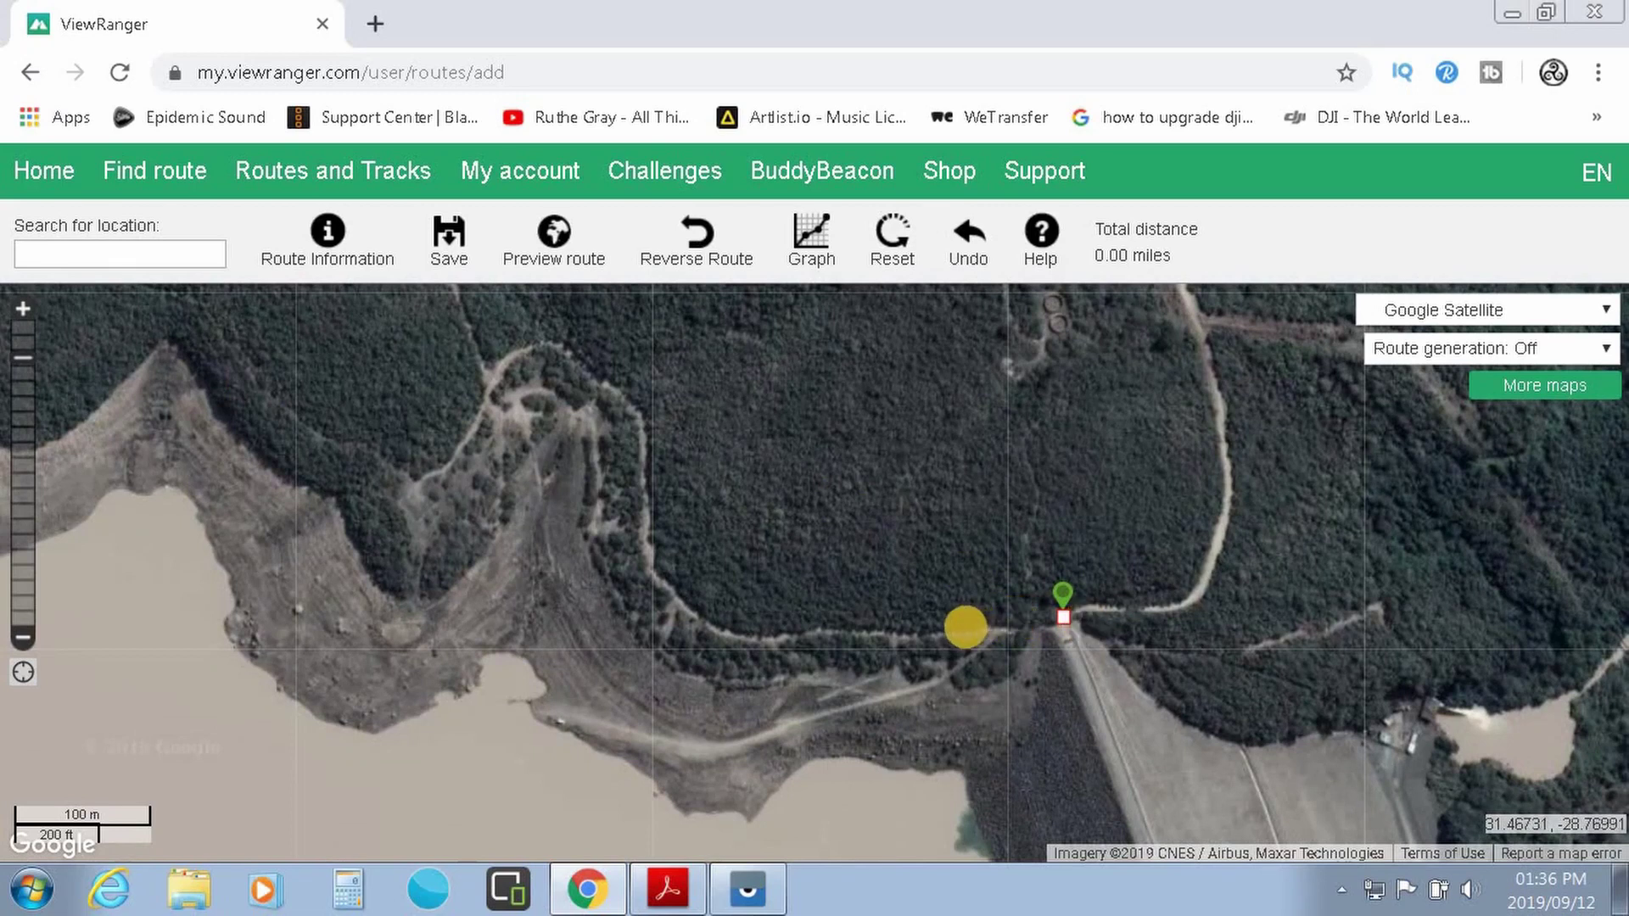
- Add six route points west and north along the trail, bending one segment to its curve
click(955, 629)
click(804, 636)
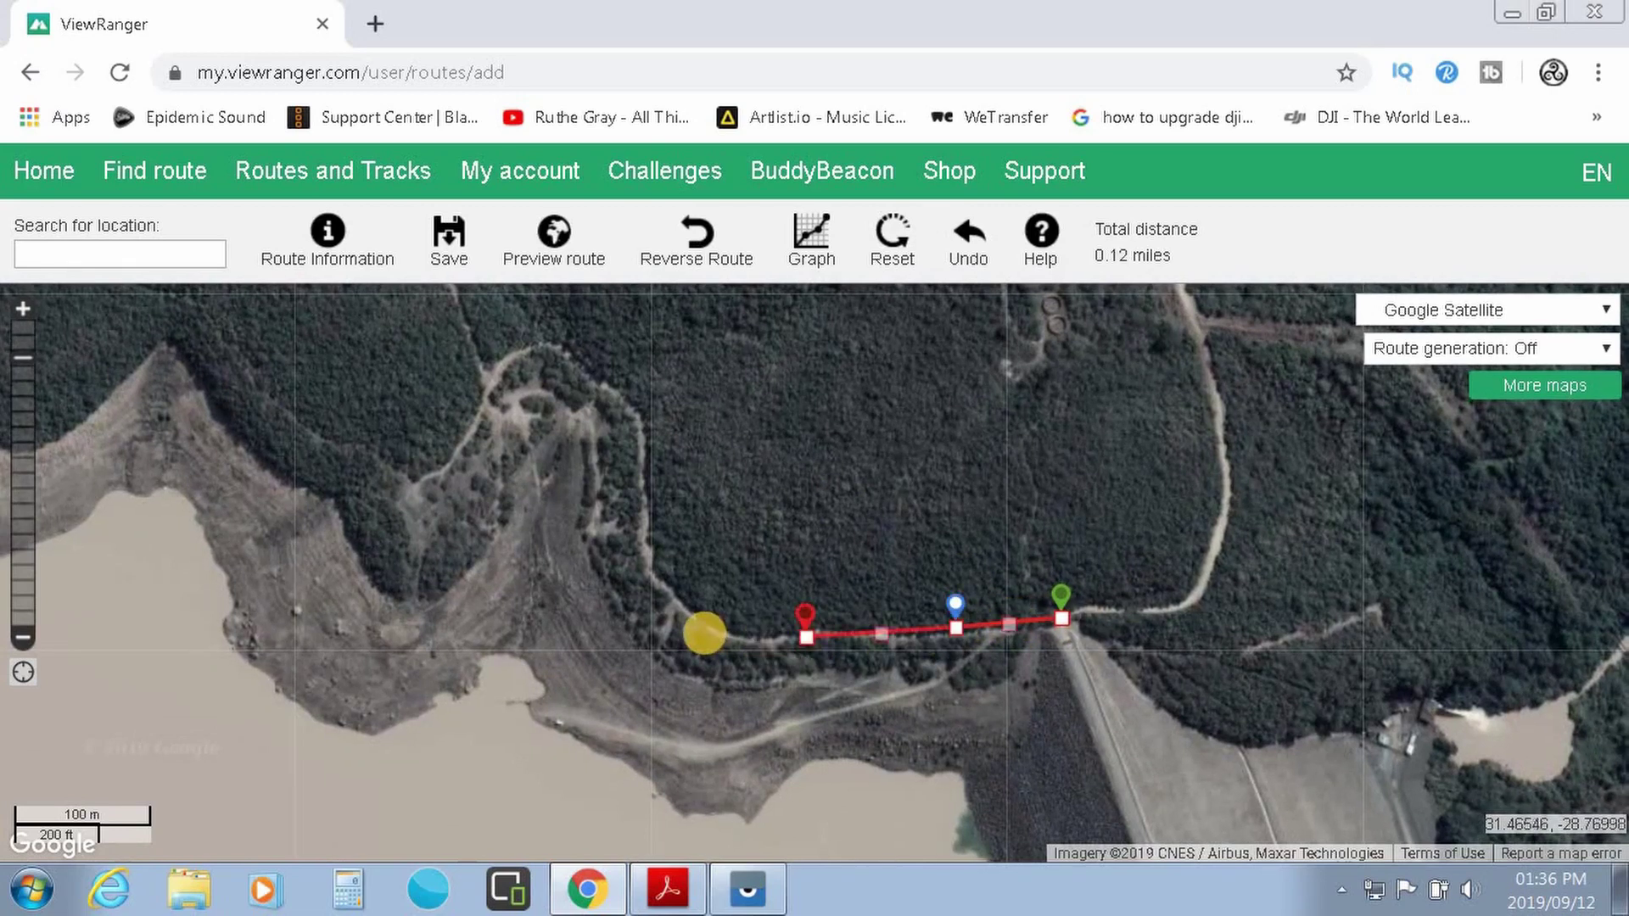
click(704, 623)
click(660, 502)
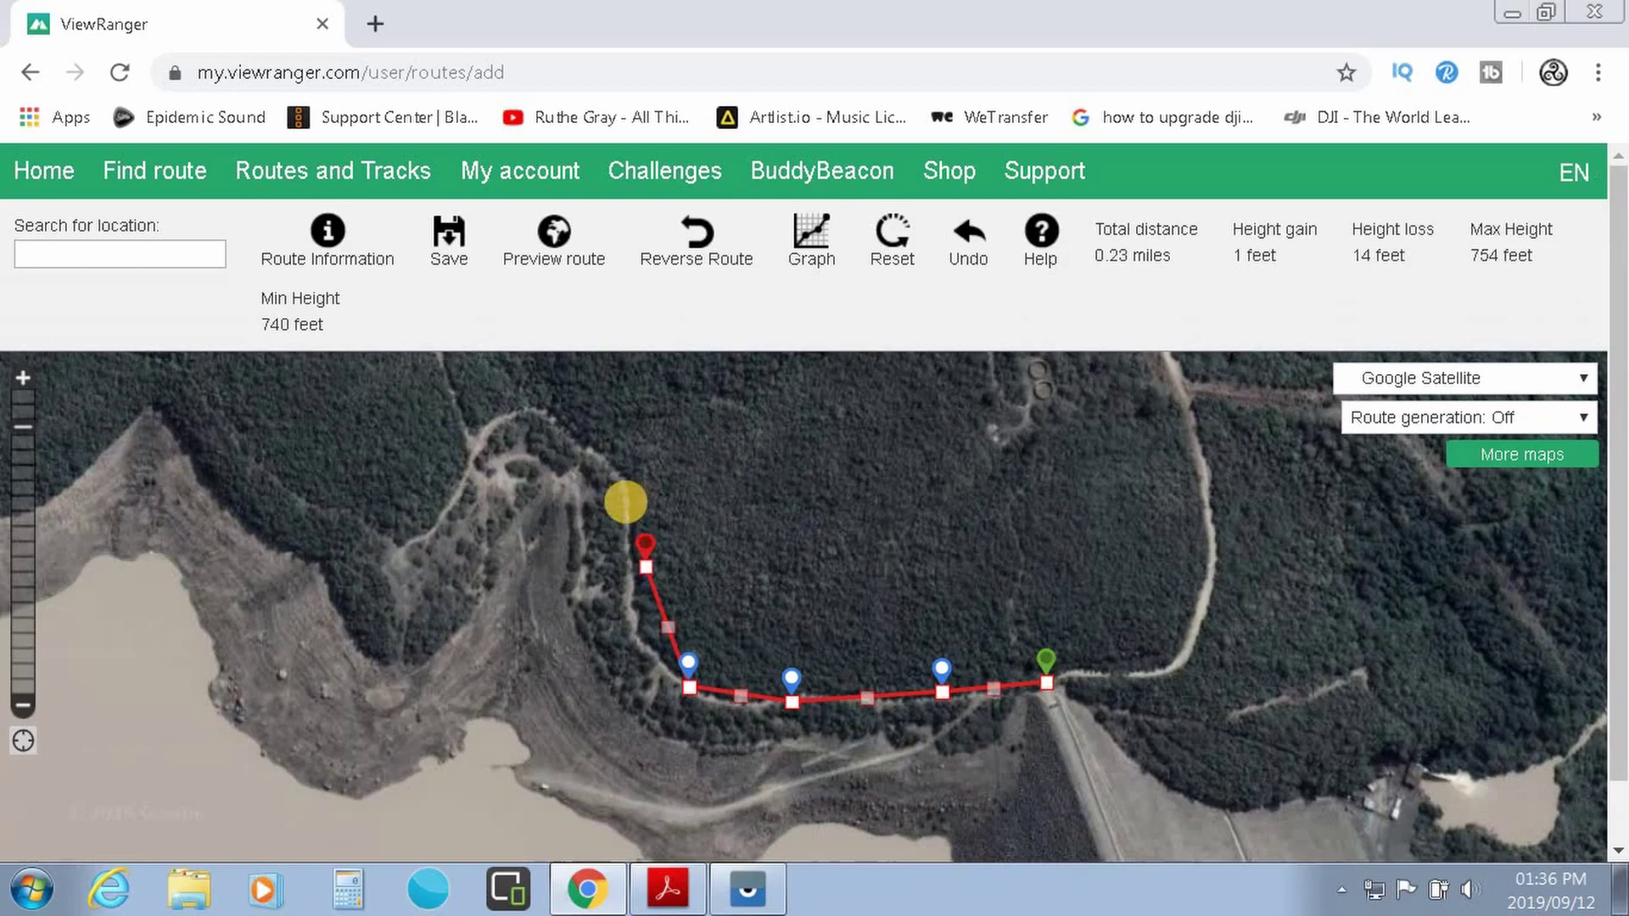
click(604, 463)
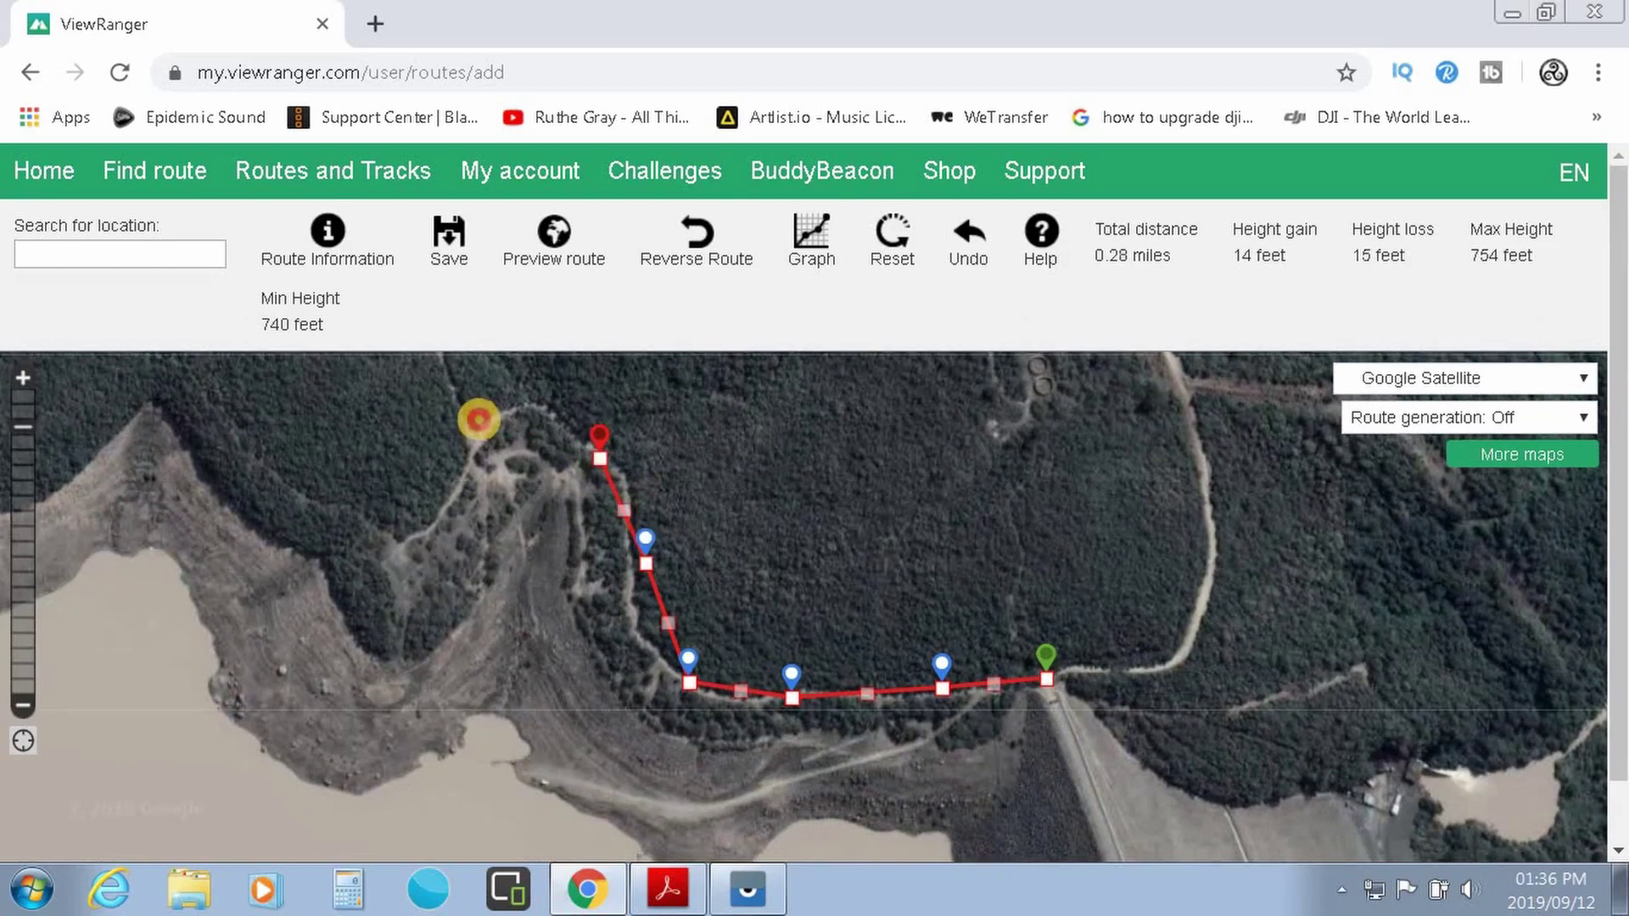
click(477, 419)
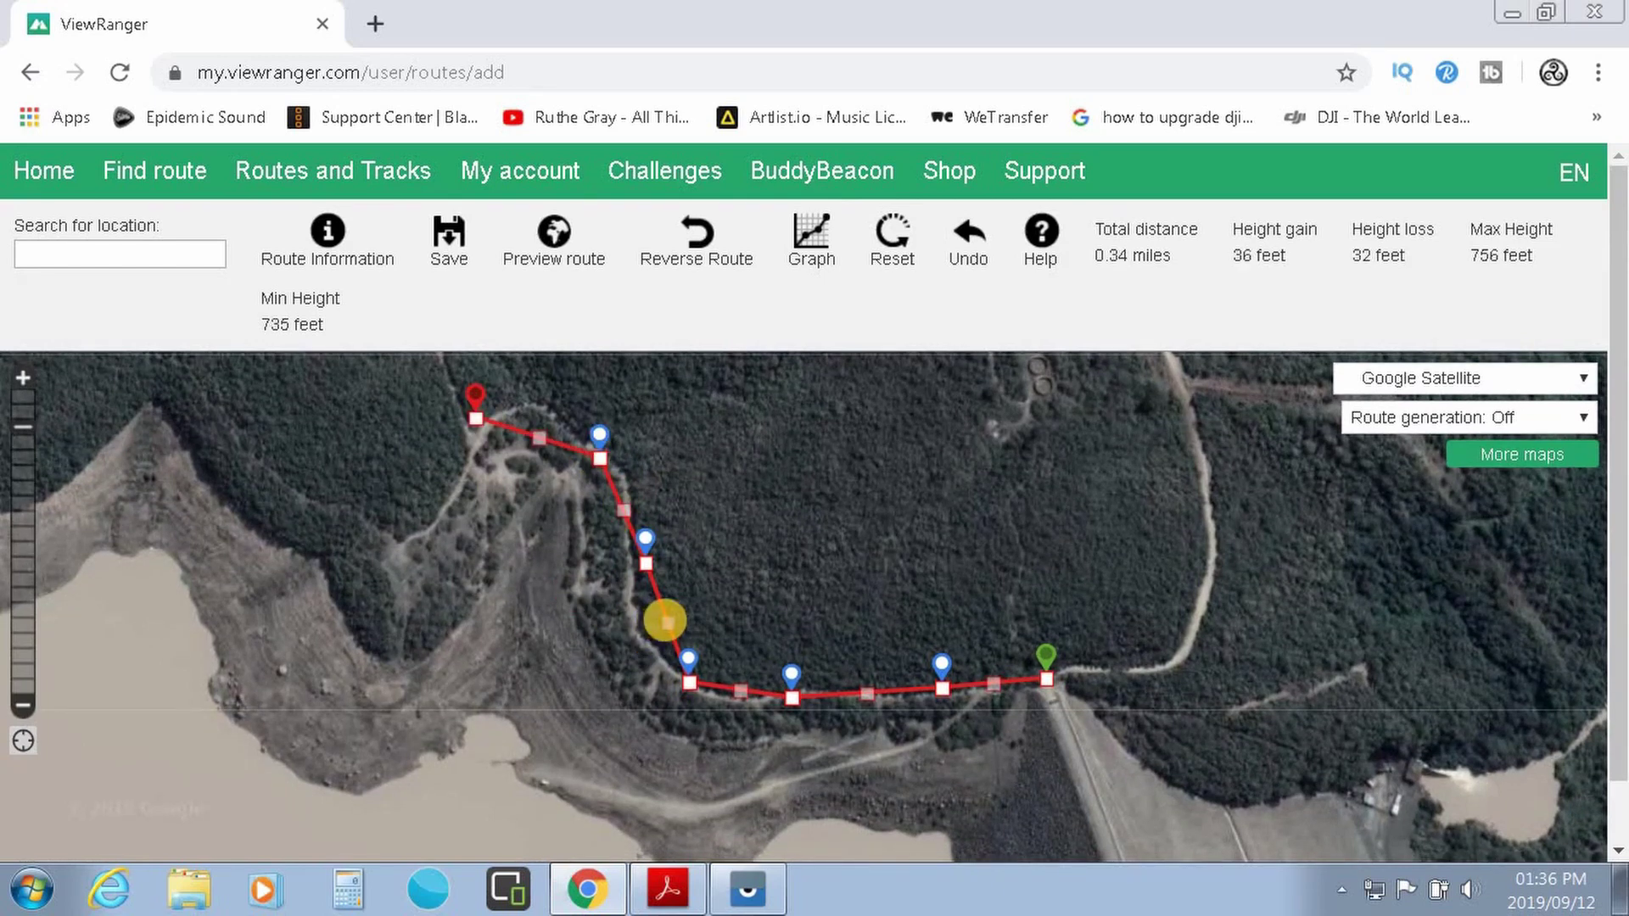
drag(650, 624, 632, 624)
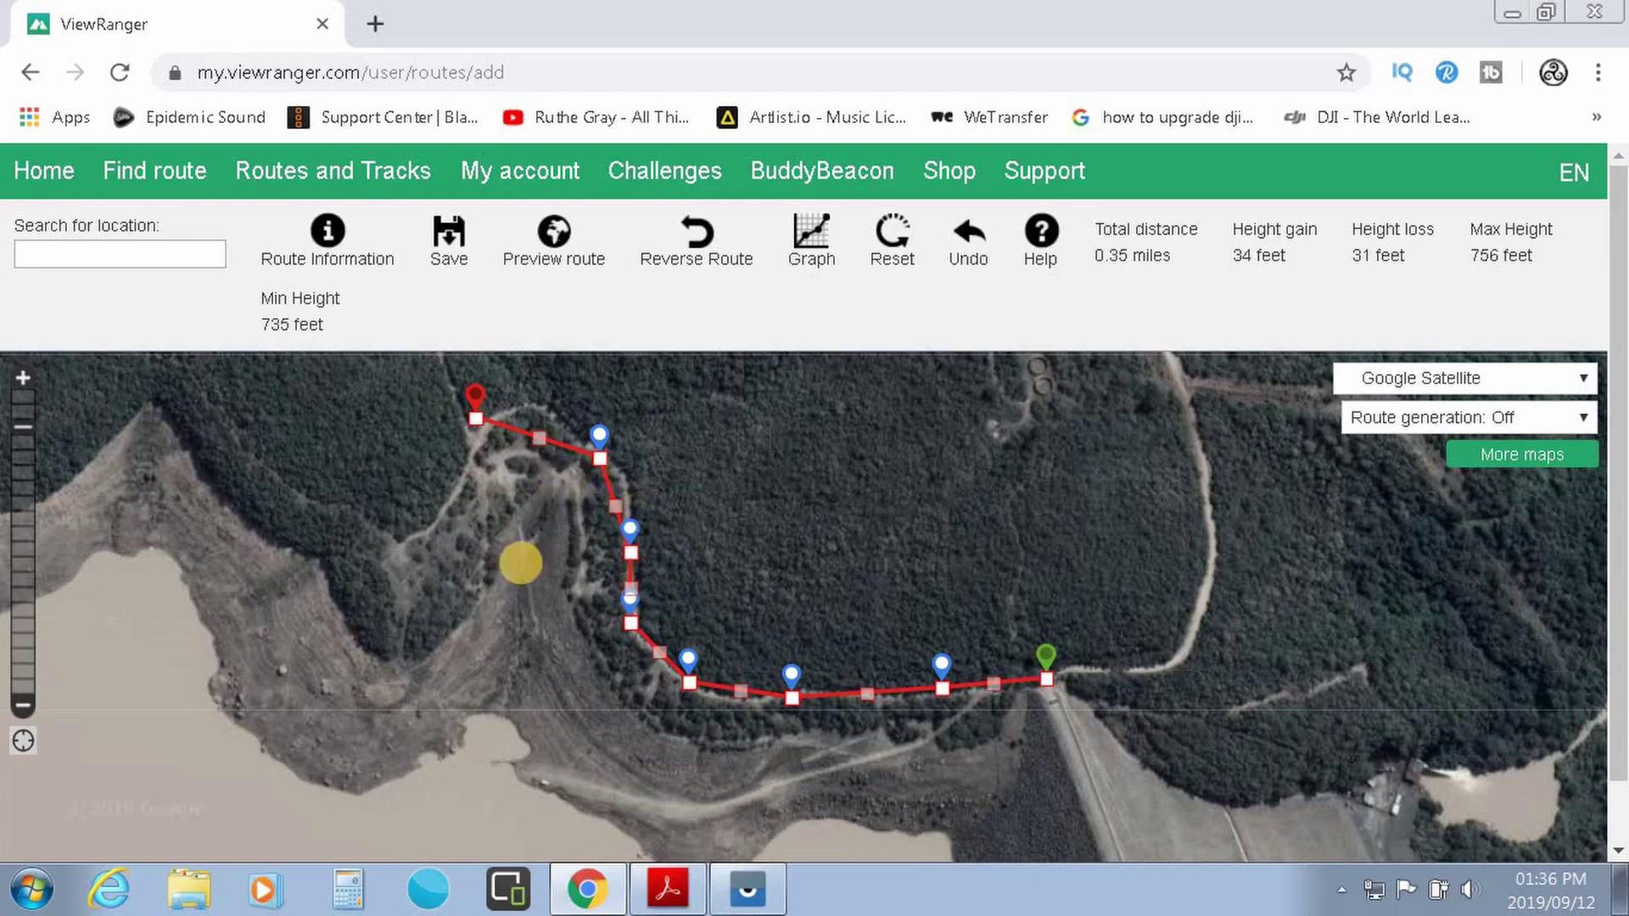
- Pan north and add six route points along the lakeshore track
drag(458, 494, 614, 713)
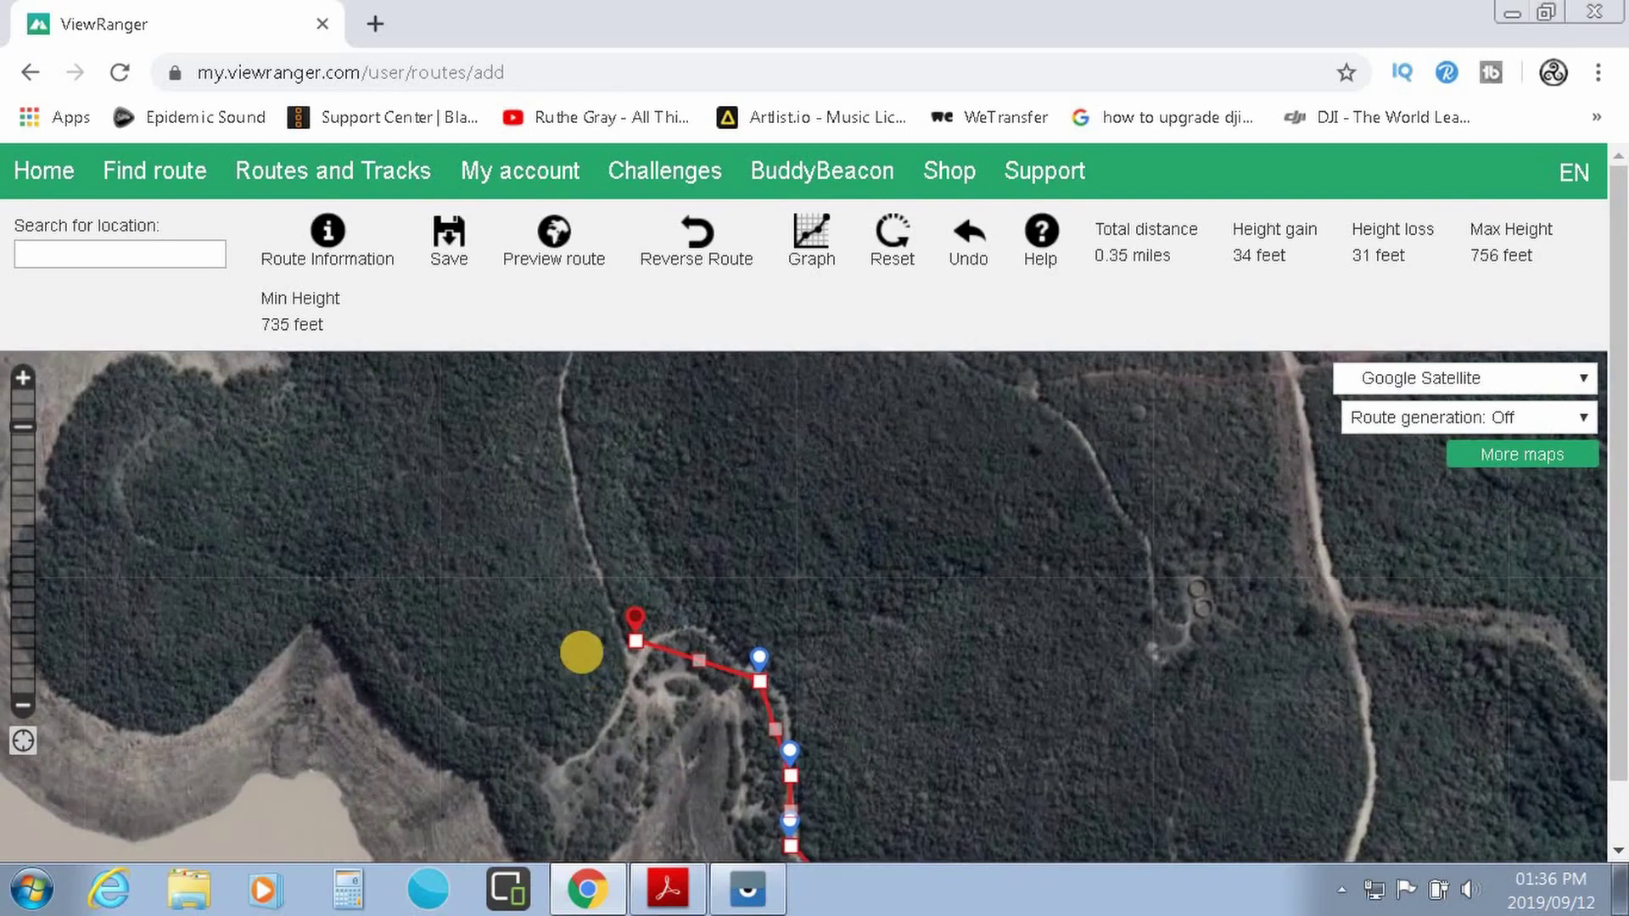
scroll(582, 652, down, 4)
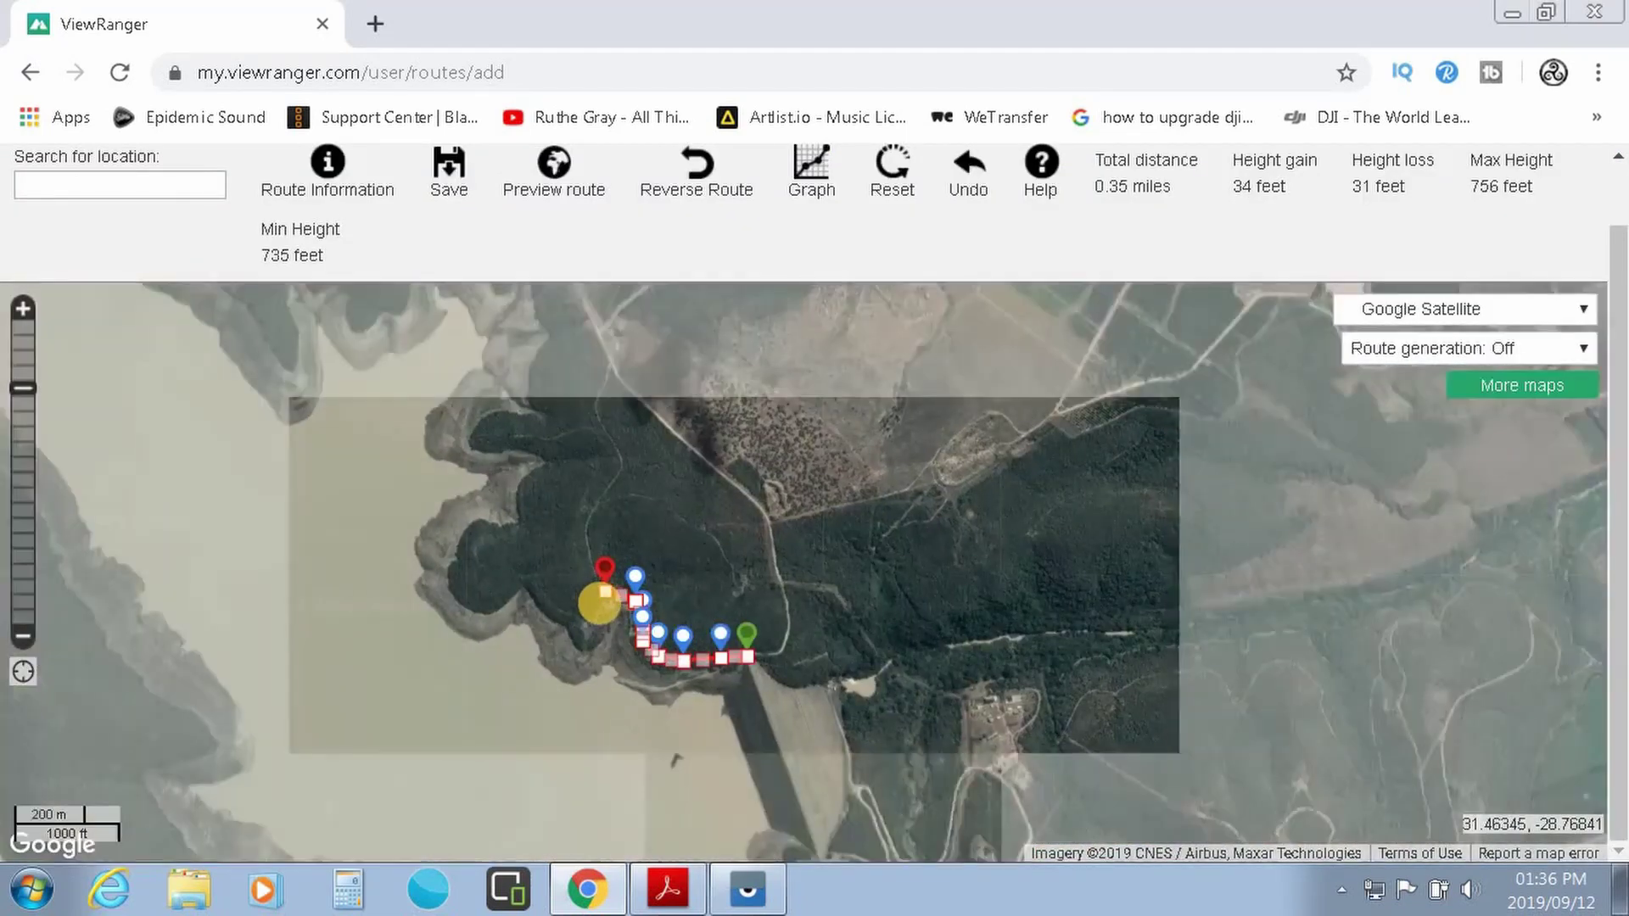
drag(554, 546, 617, 646)
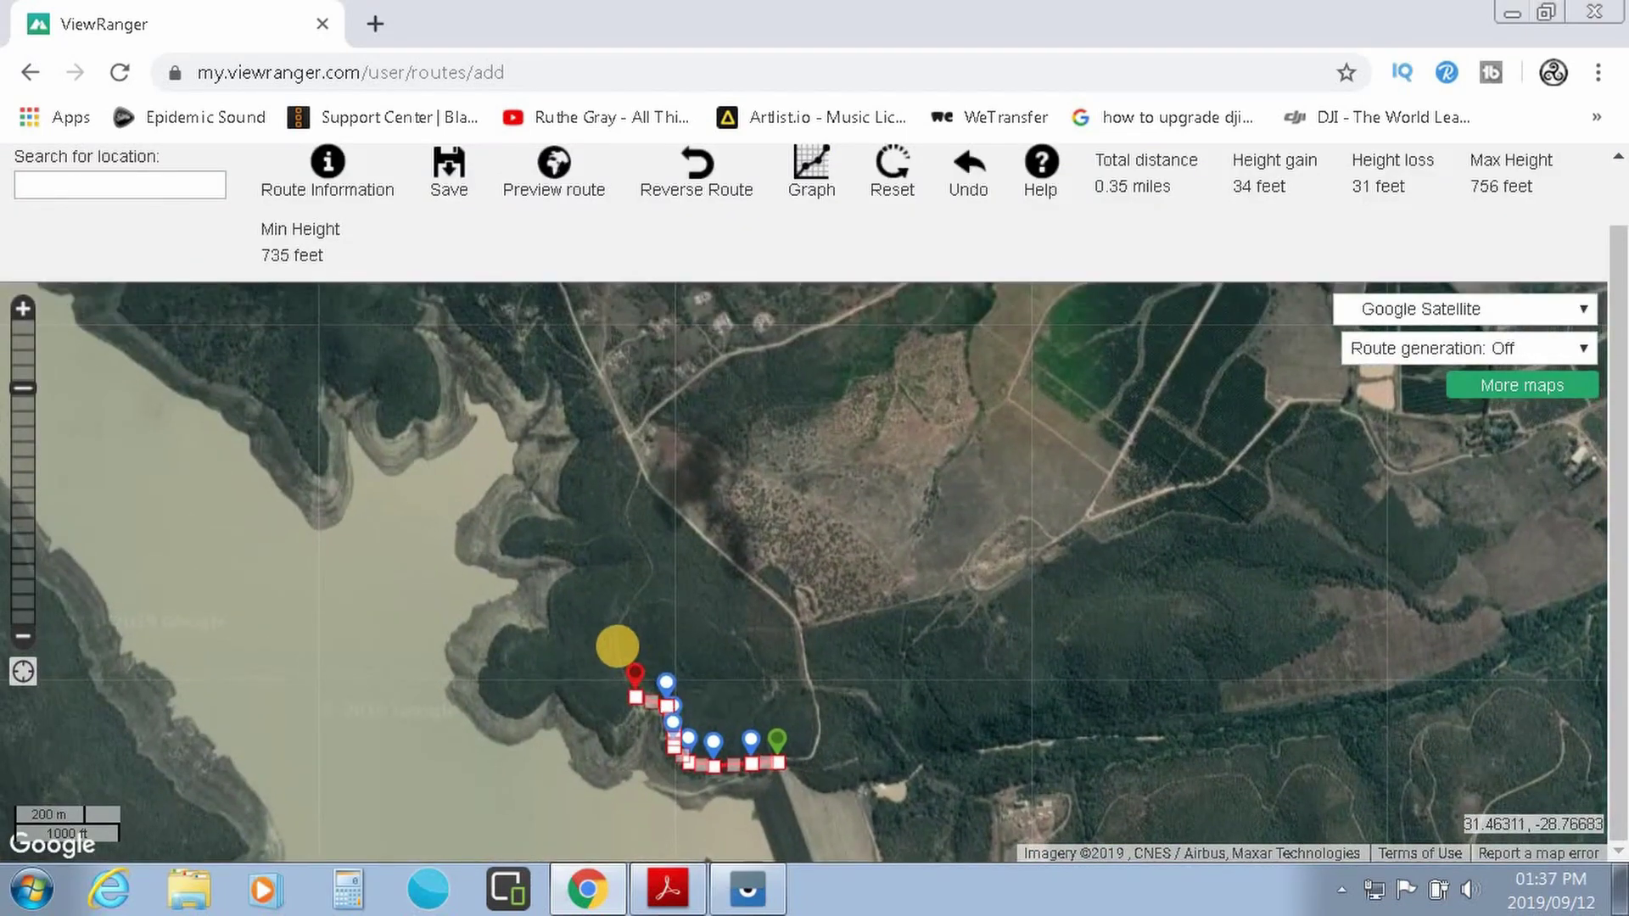
click(617, 643)
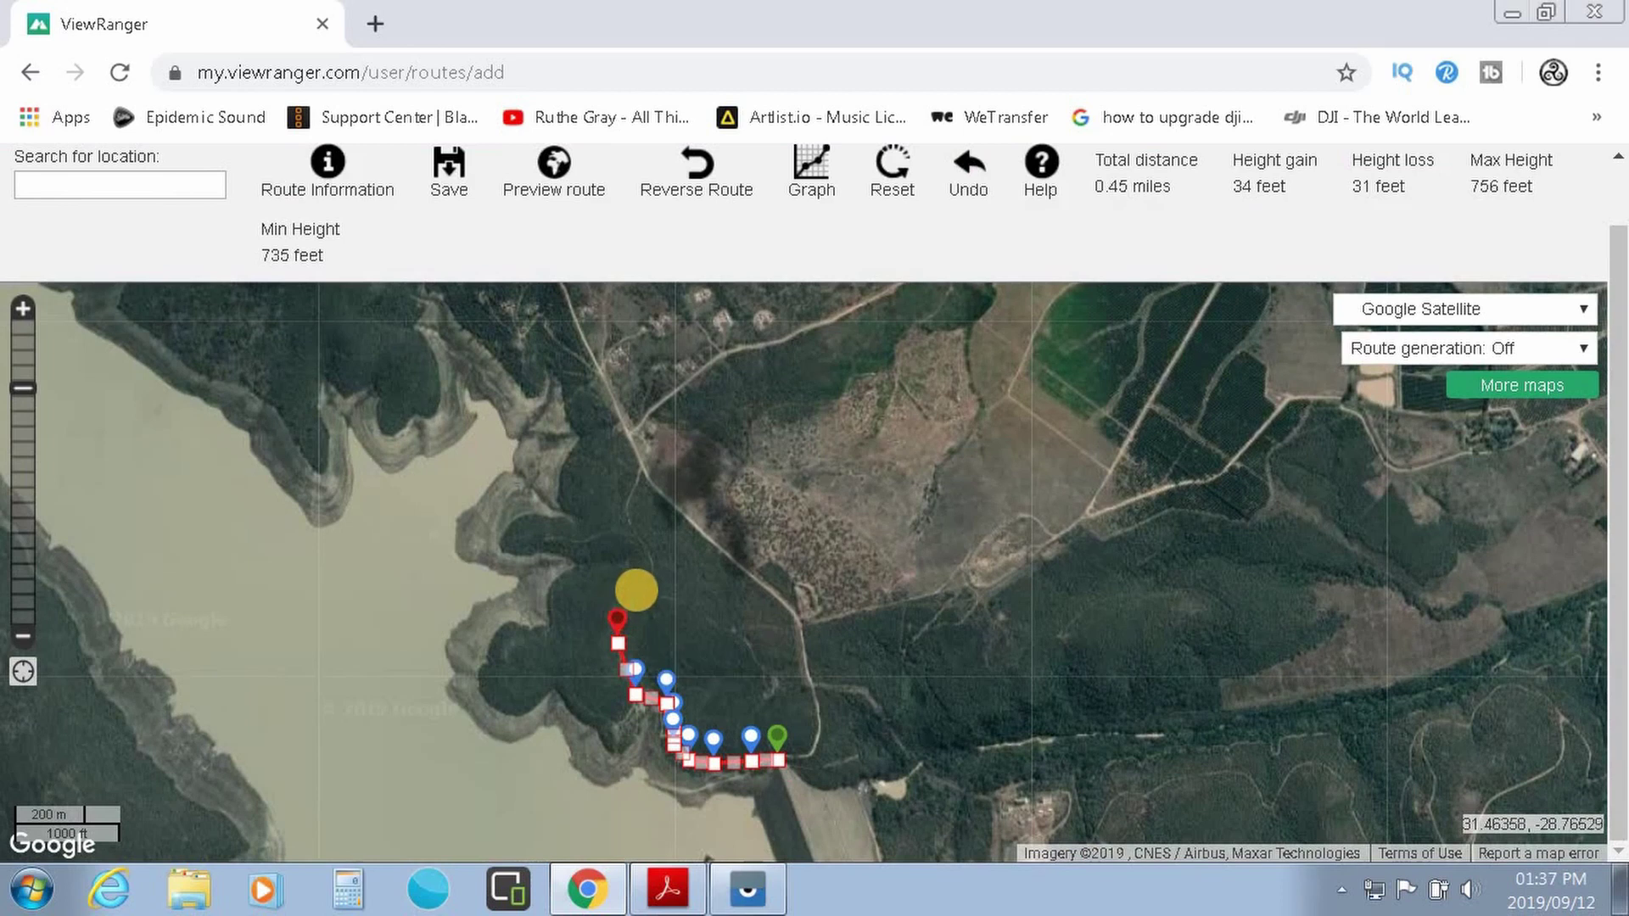
click(641, 585)
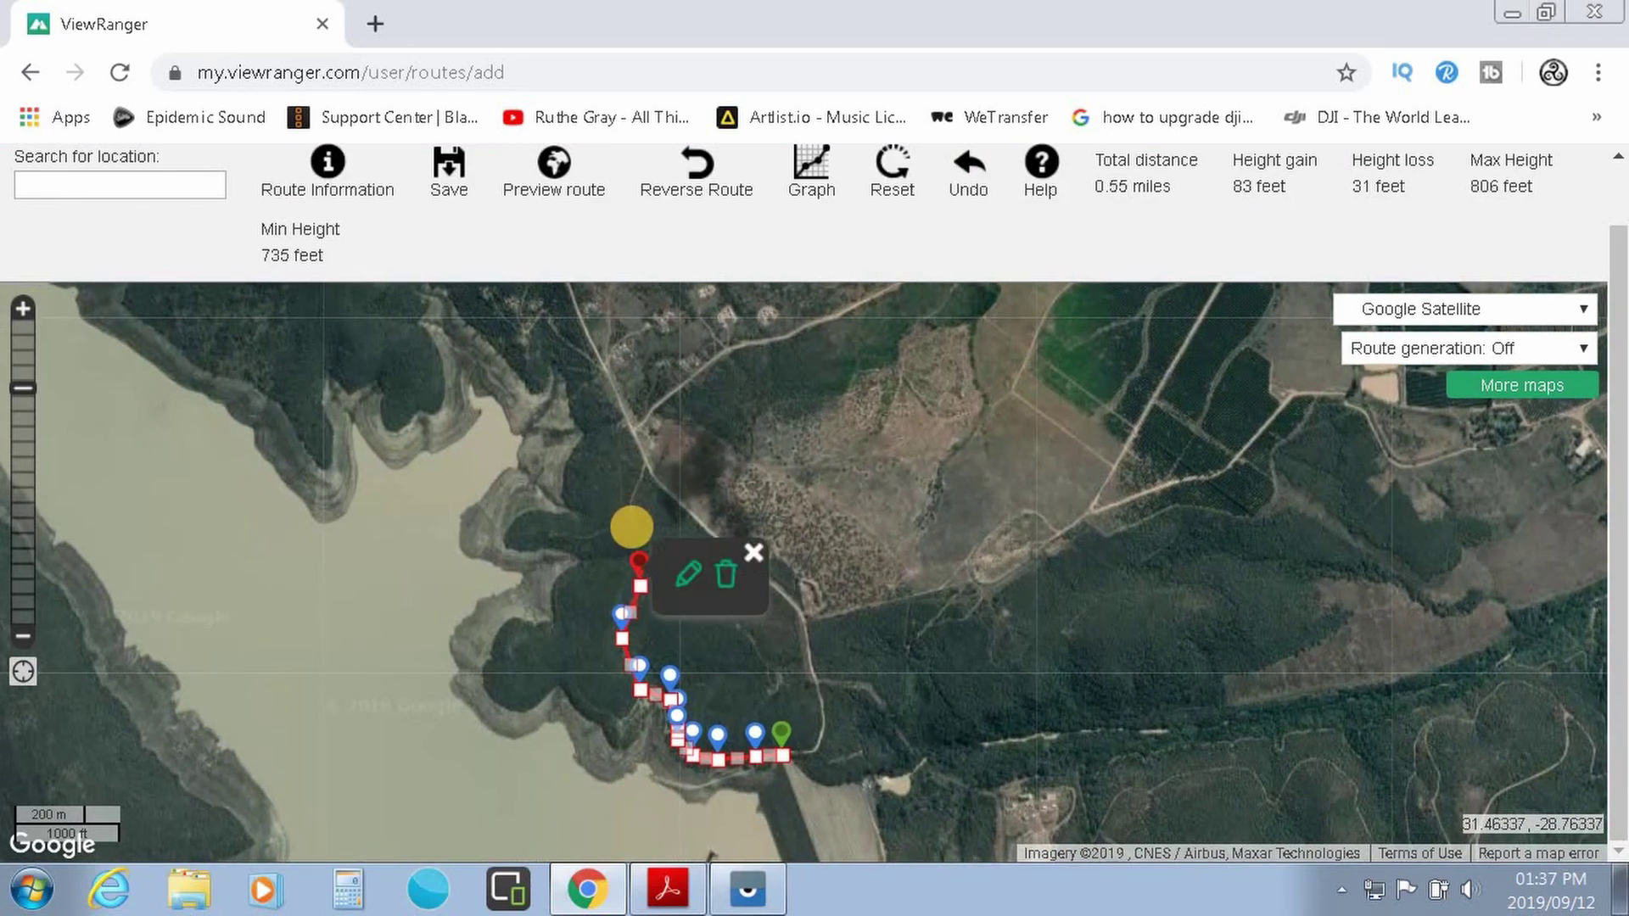
click(631, 527)
click(583, 535)
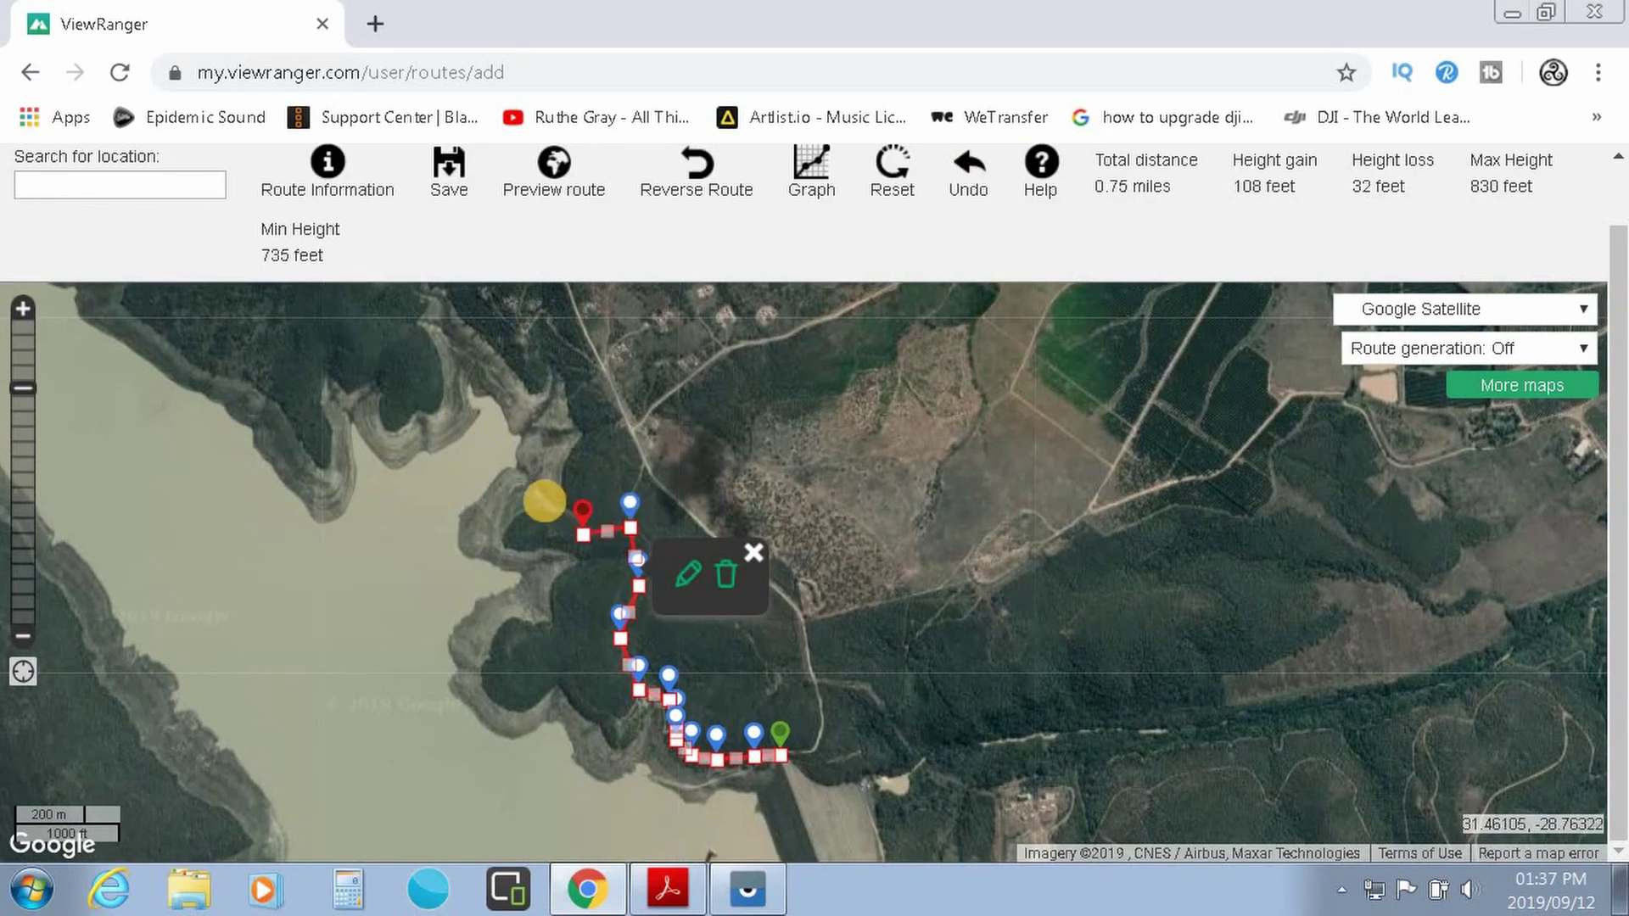
click(551, 502)
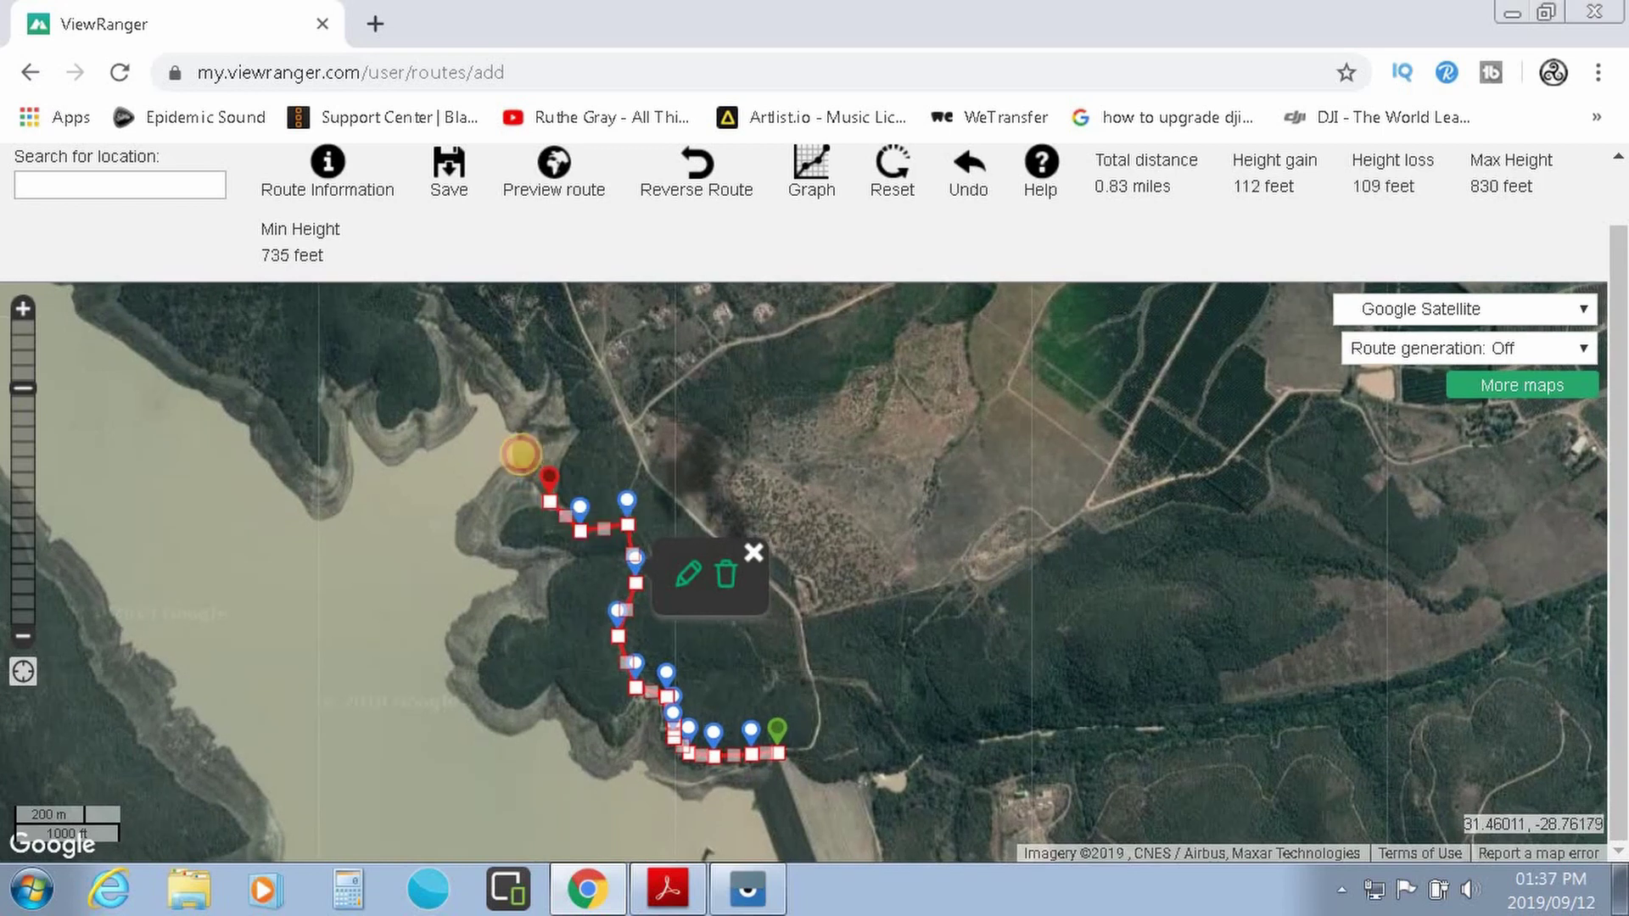
click(502, 406)
- Extend the route northwest up the shoreline and slope with seven more points
drag(502, 405, 574, 795)
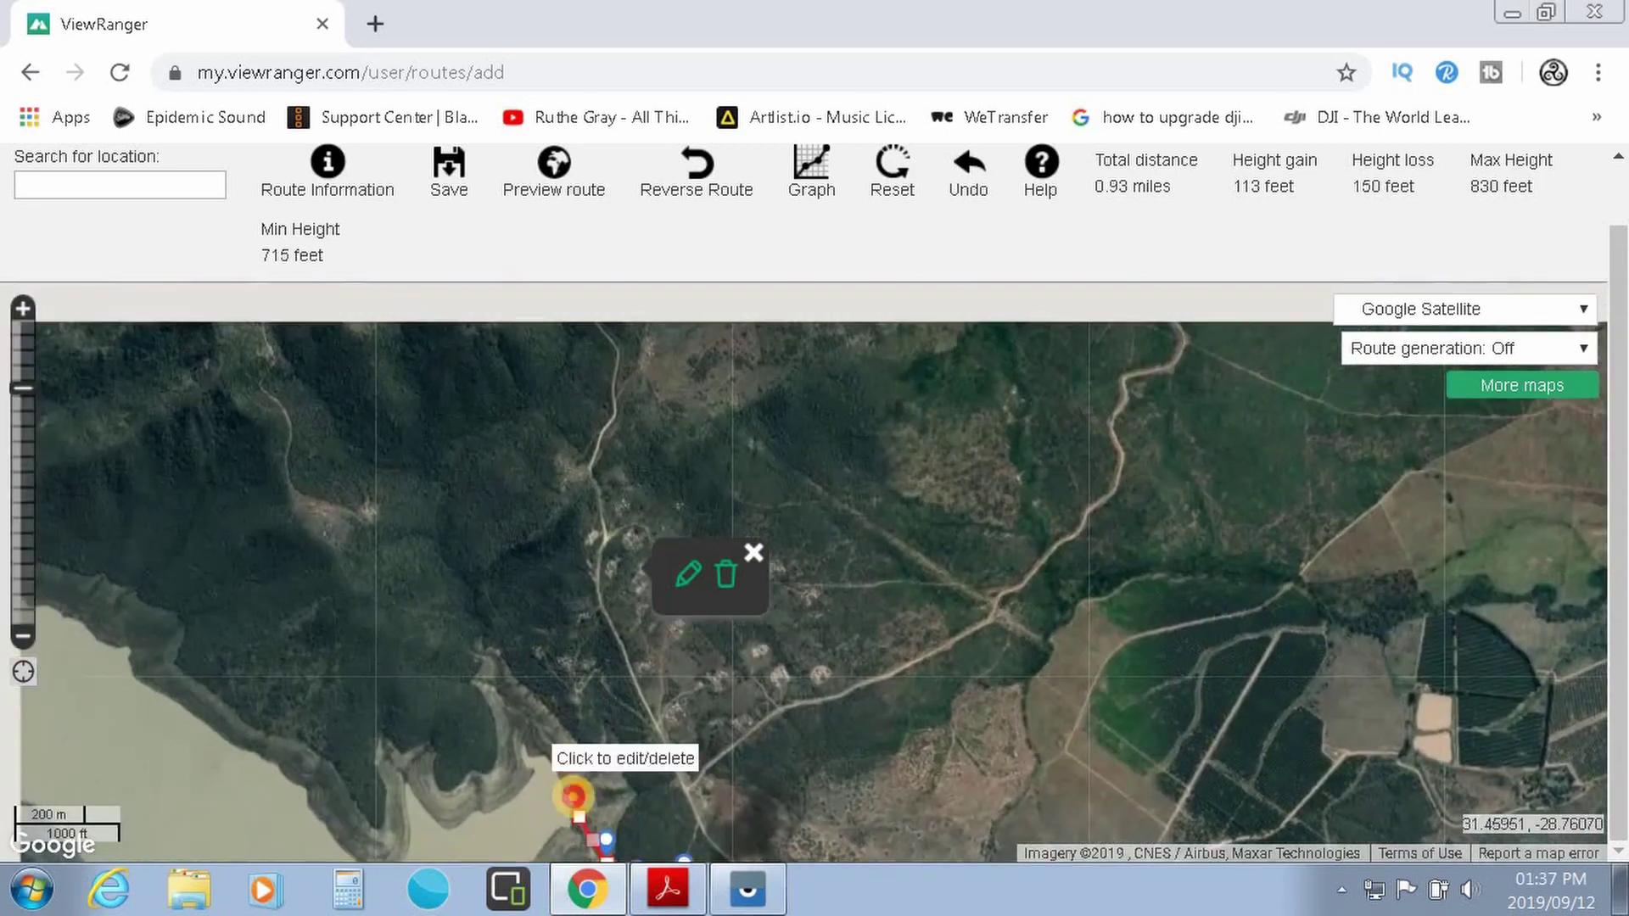
click(563, 741)
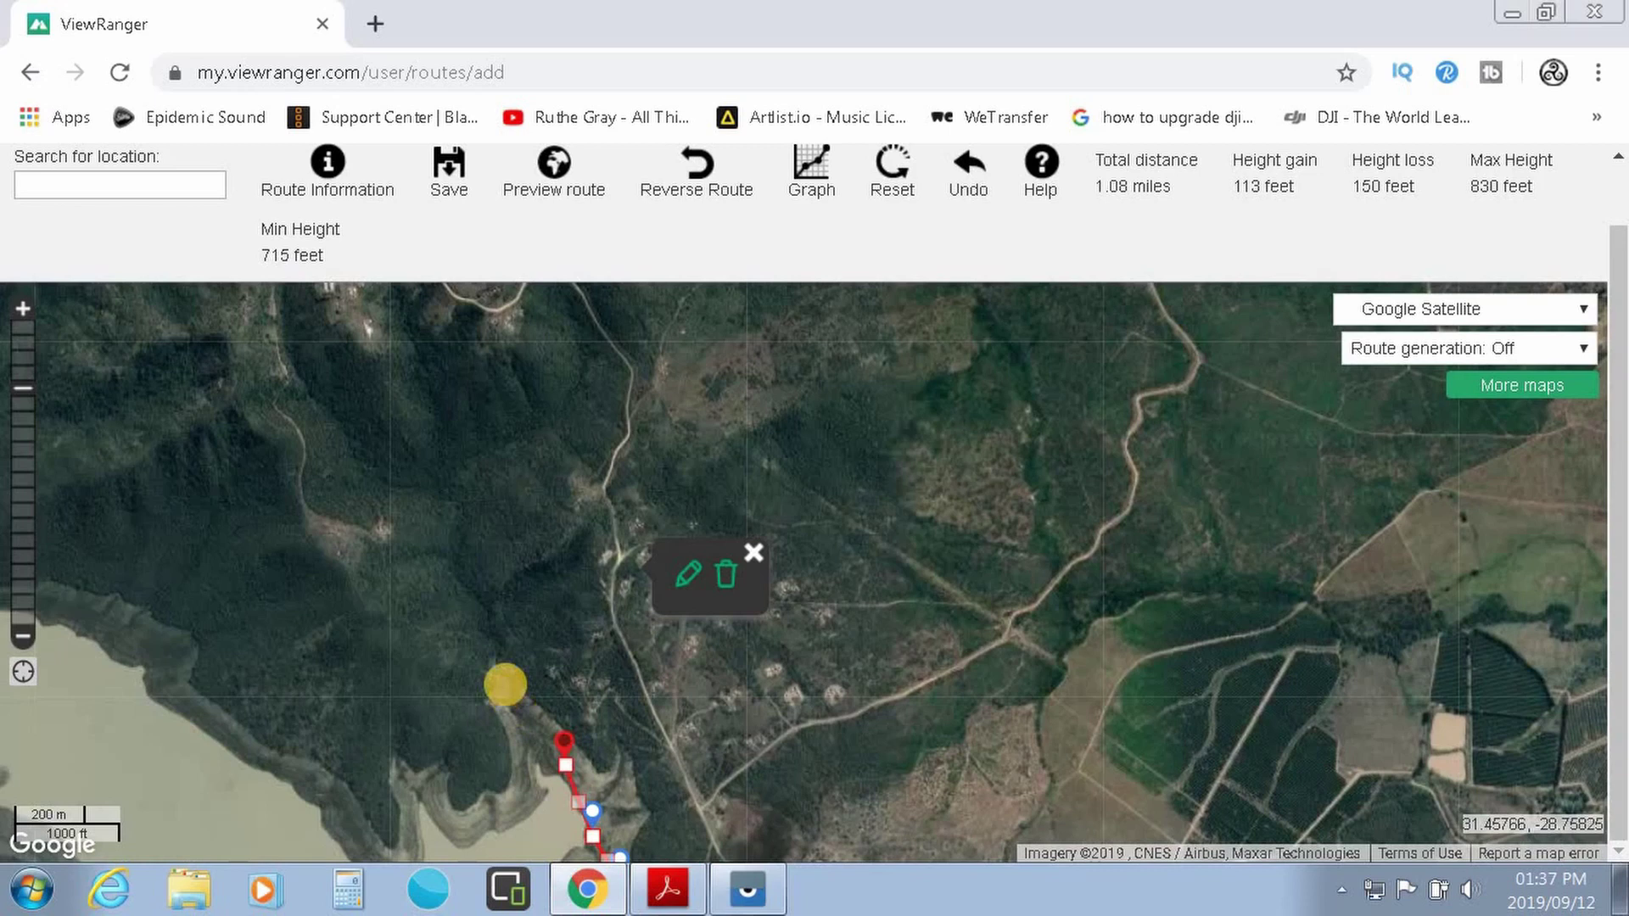
click(500, 651)
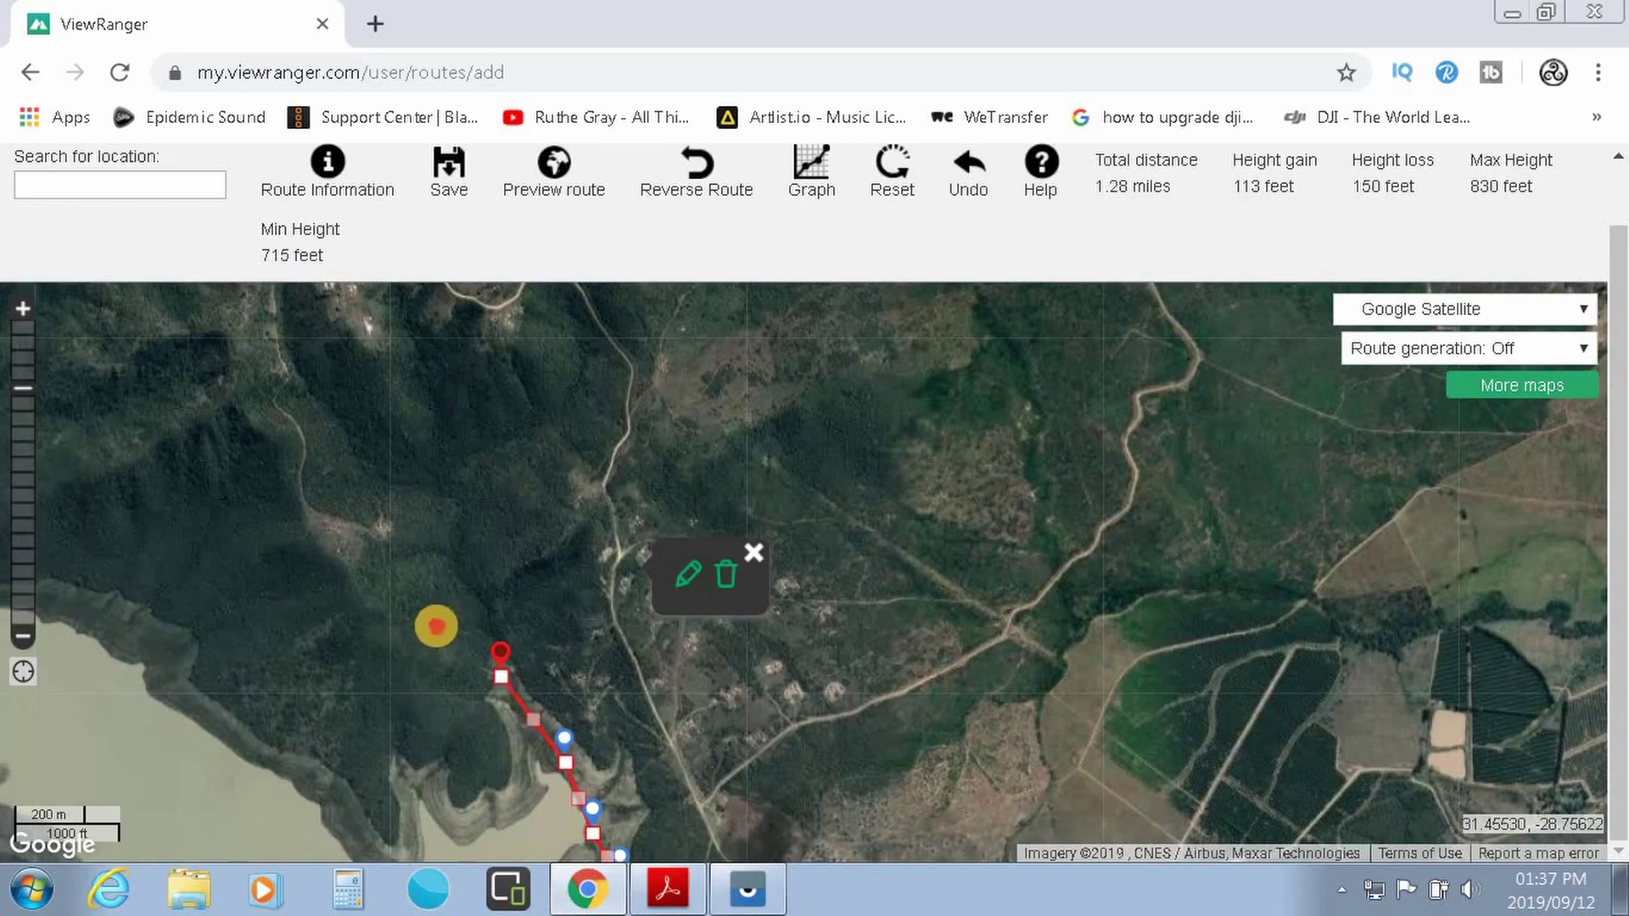
click(436, 625)
click(376, 594)
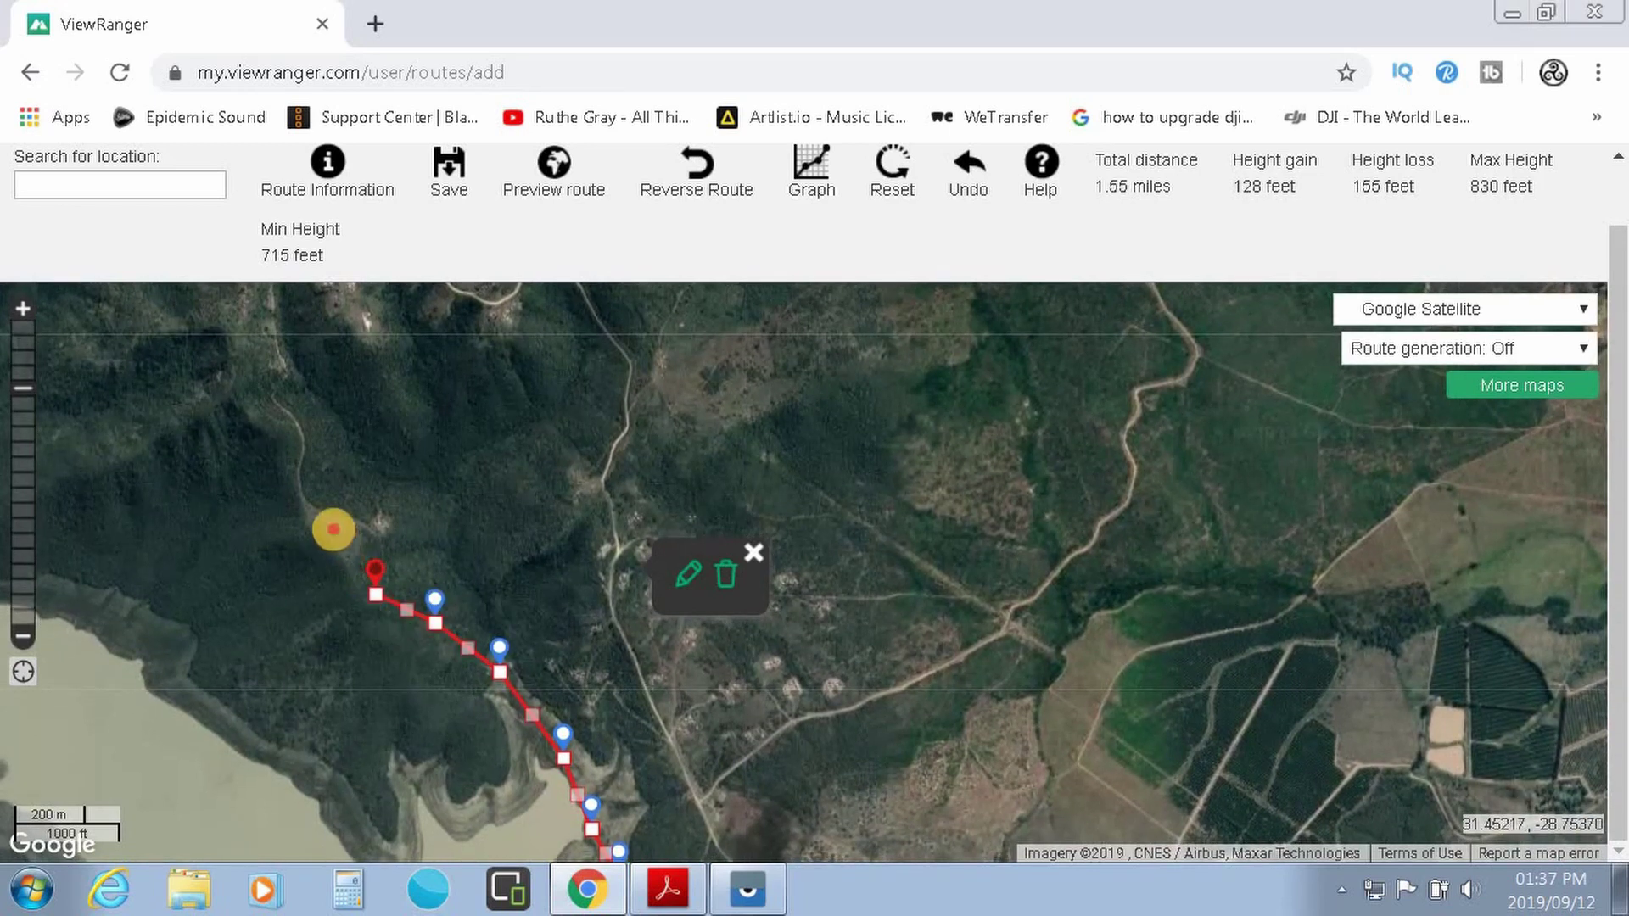
click(335, 529)
click(300, 474)
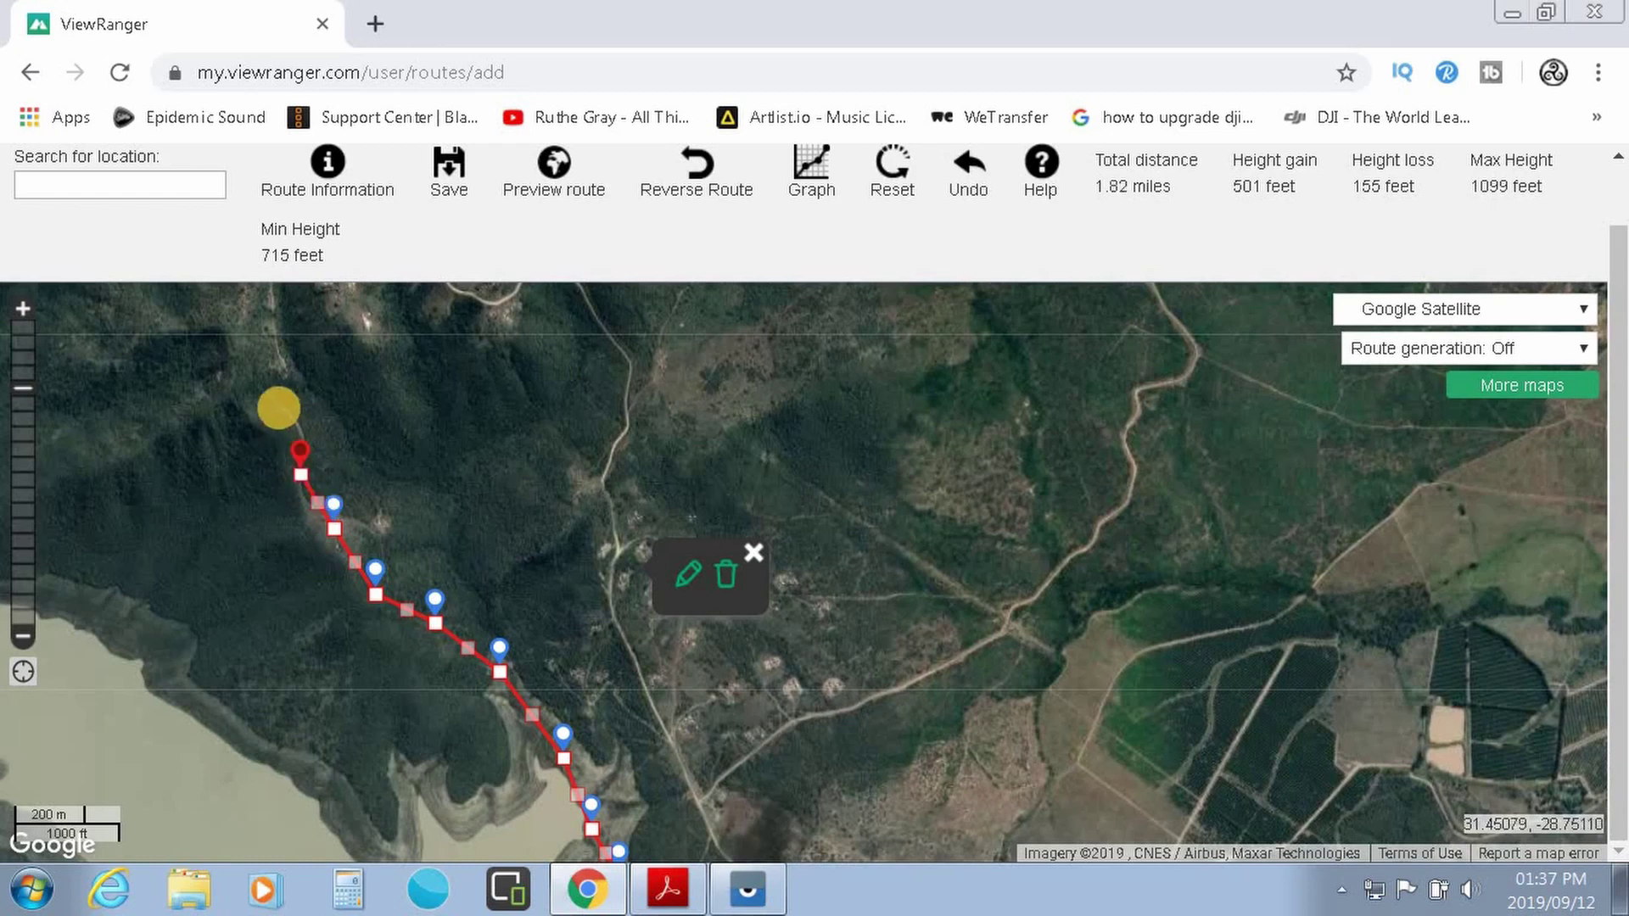
click(275, 376)
- Finish the route up the valley road, bringing the total to 2.58 miles
drag(558, 573, 793, 795)
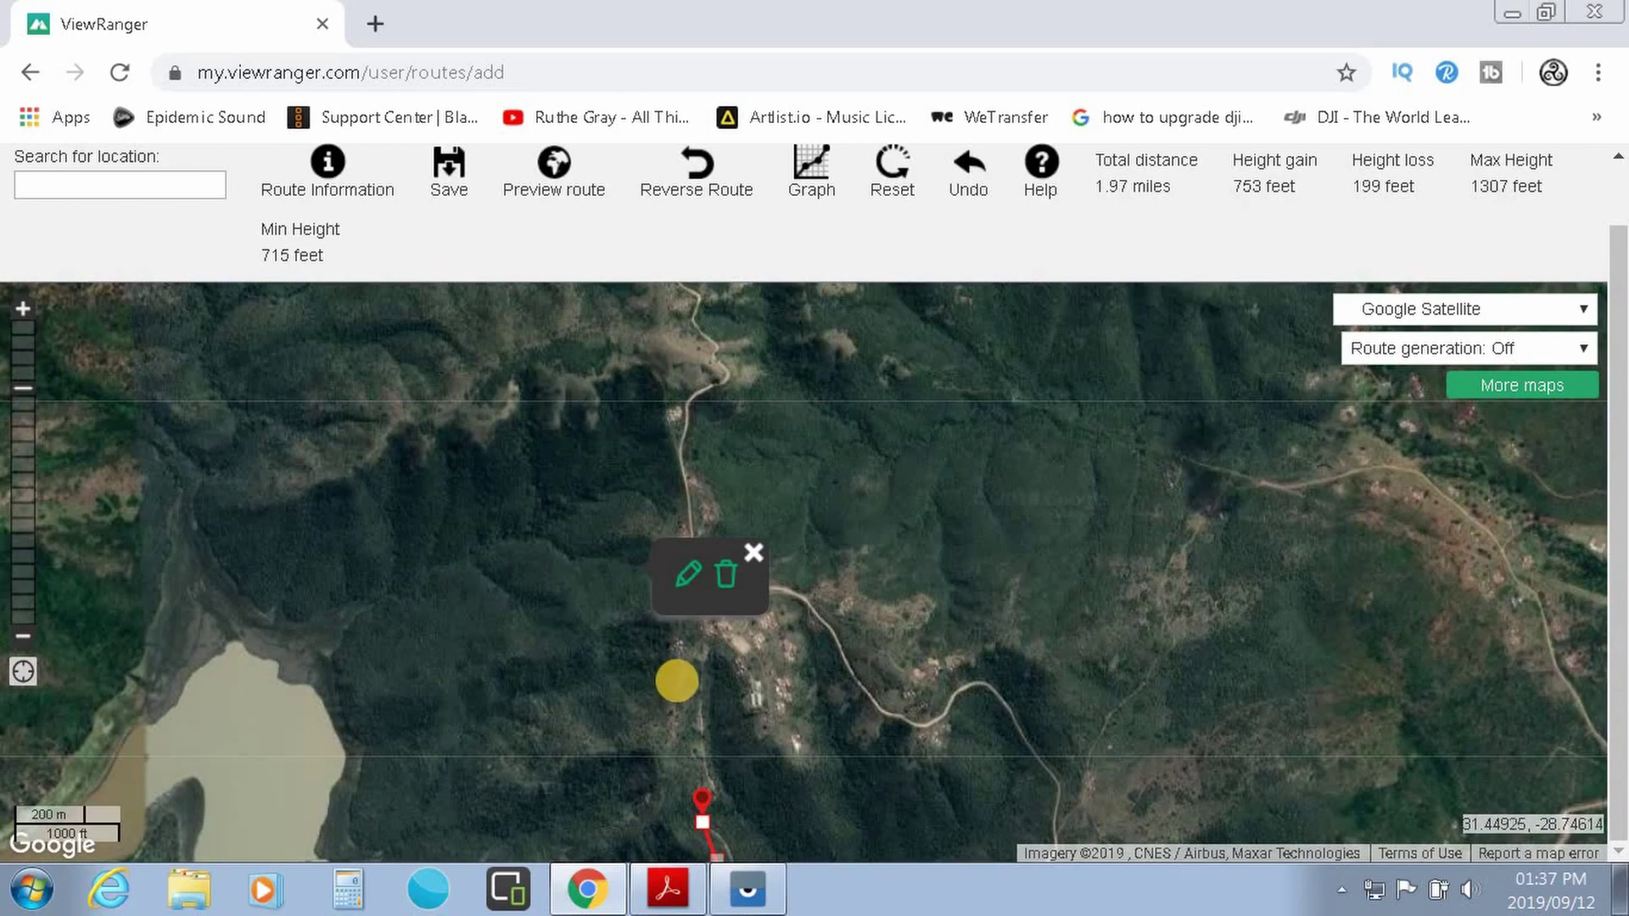
click(676, 678)
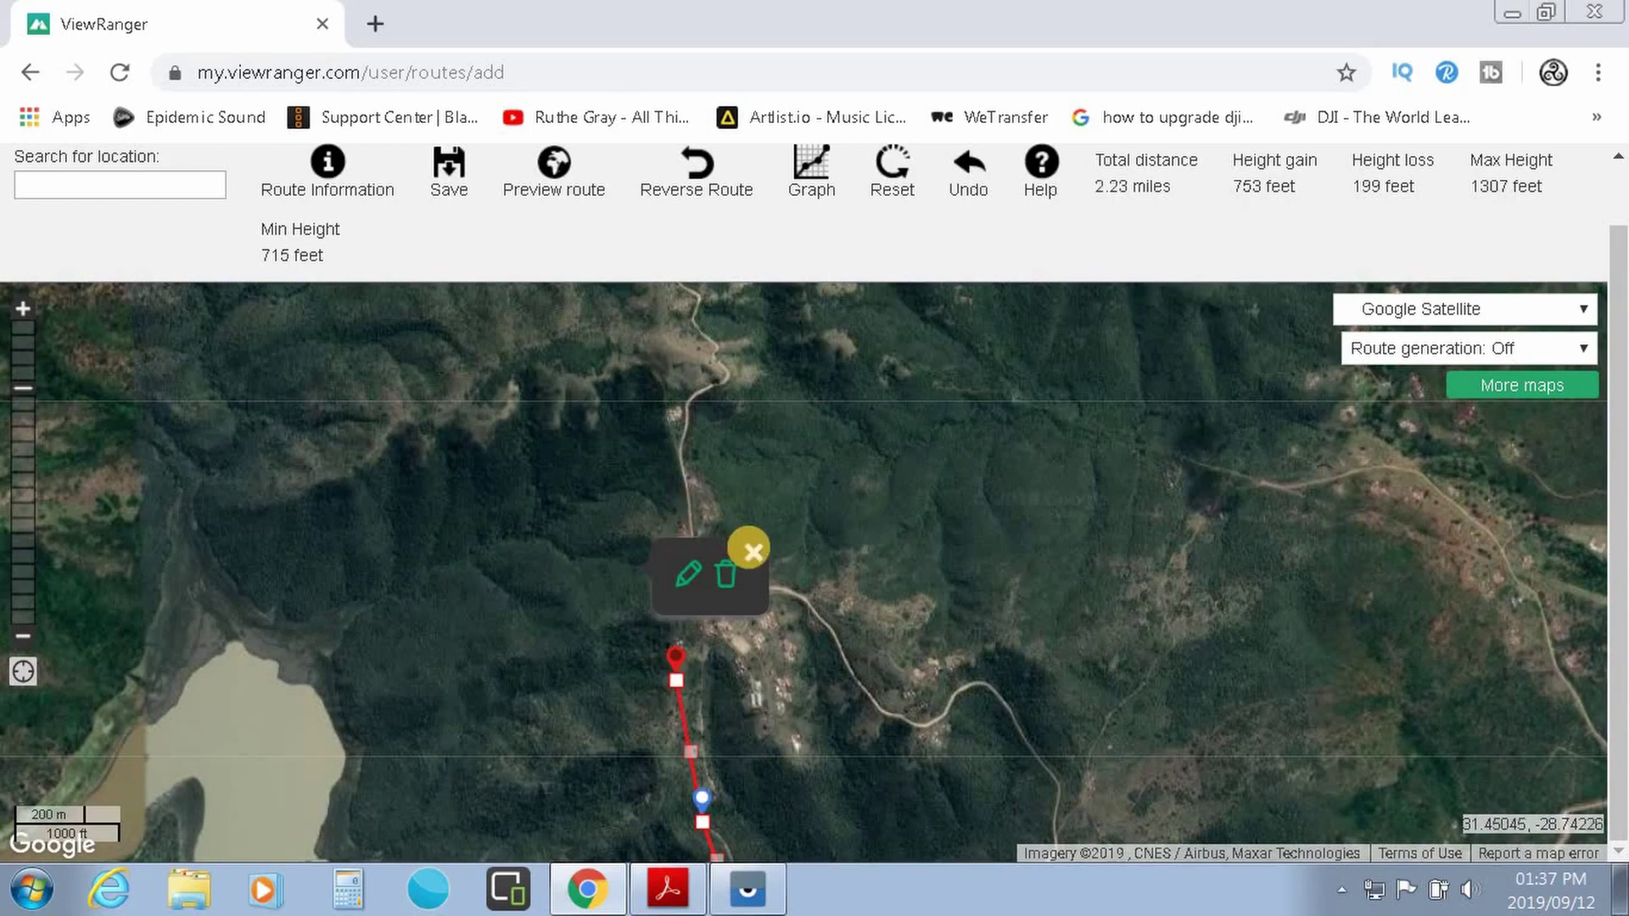
click(752, 552)
click(678, 550)
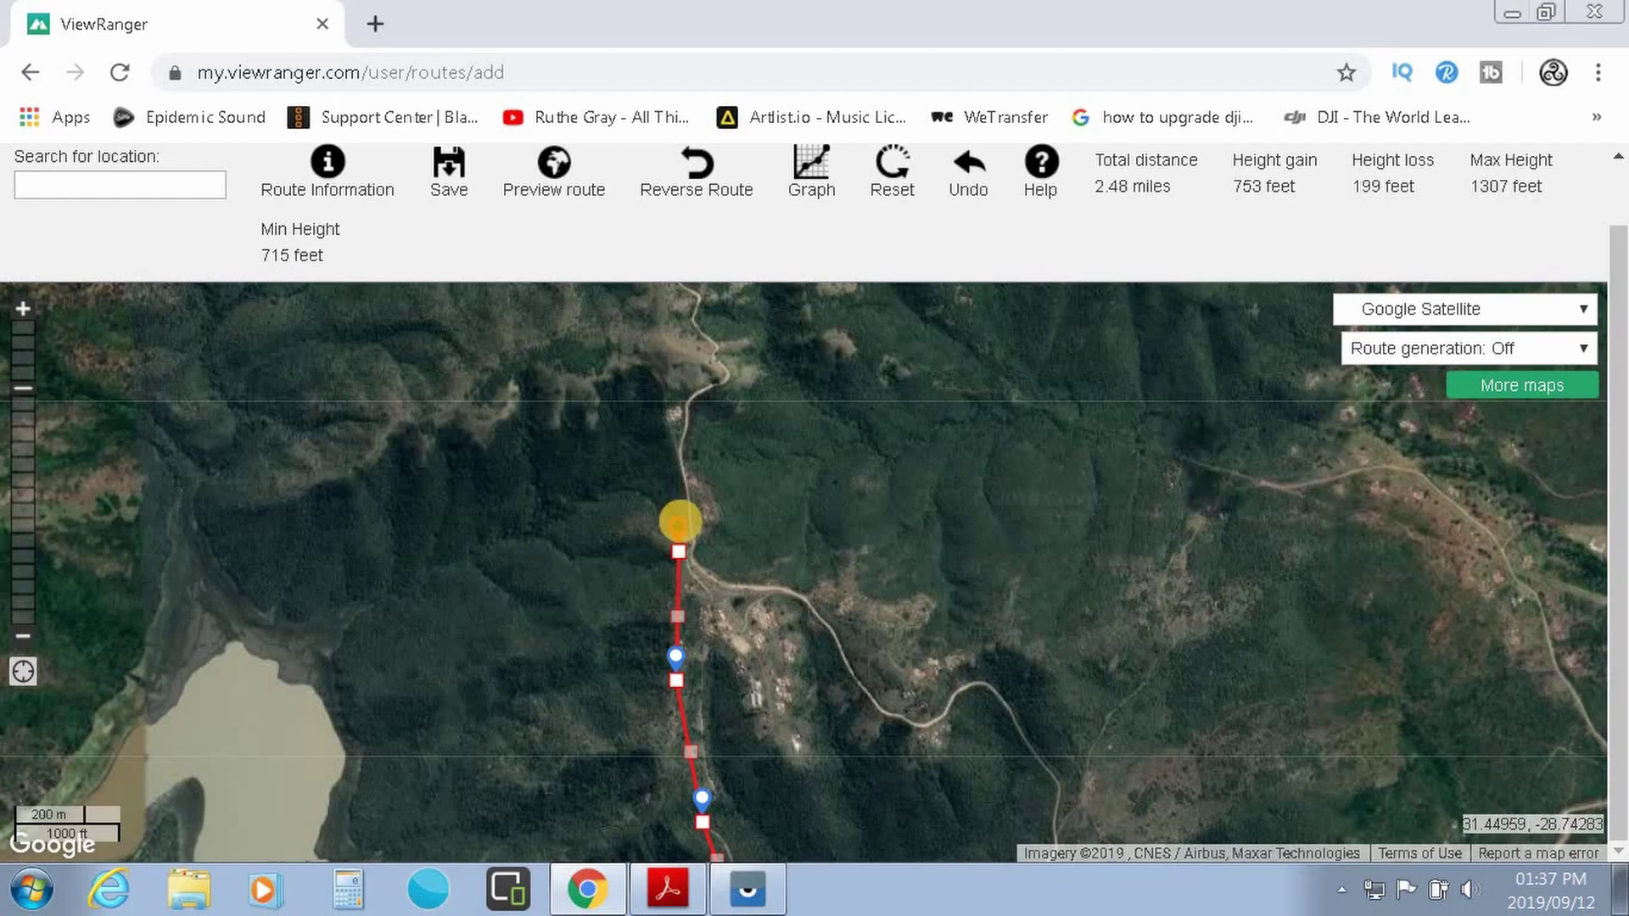
click(687, 493)
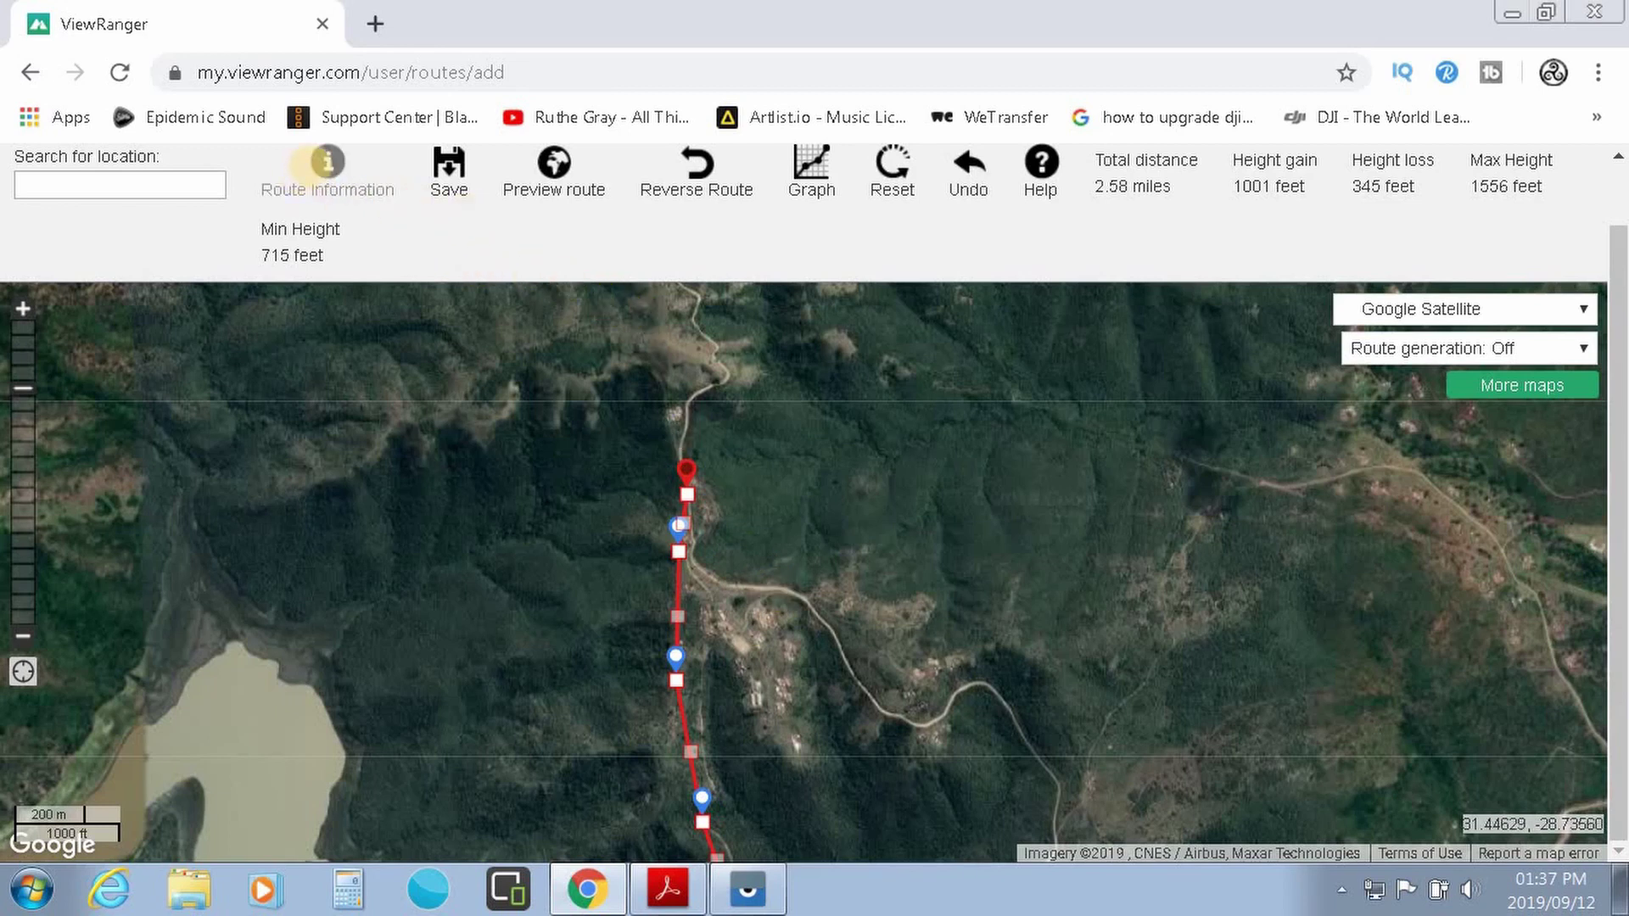
click(326, 161)
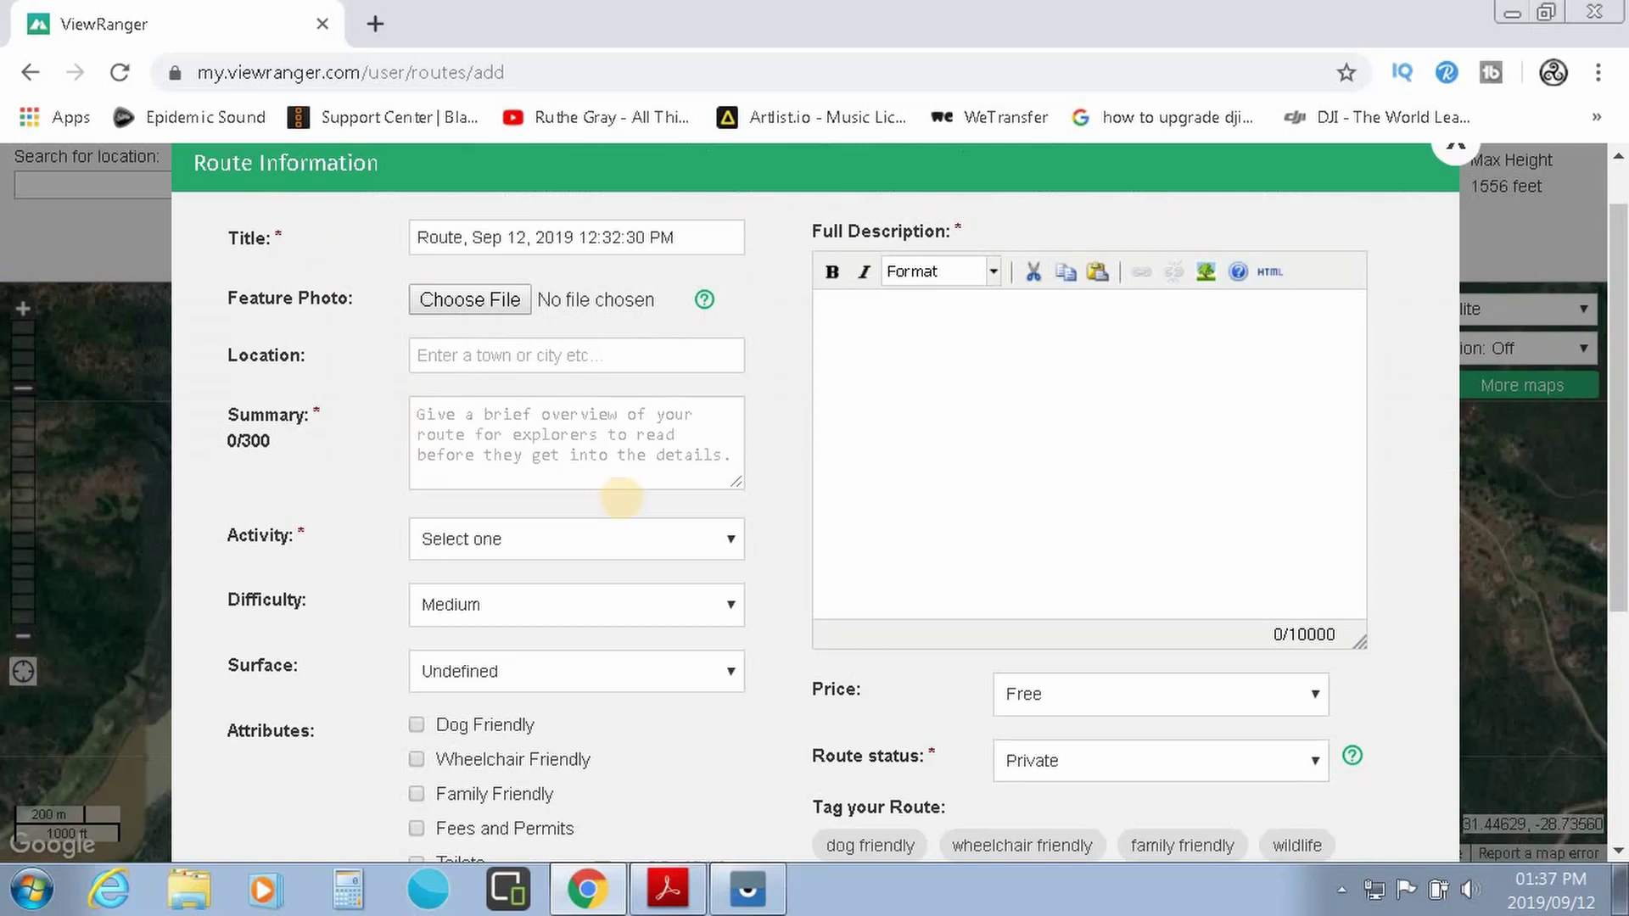
scroll(788, 593, down, 3)
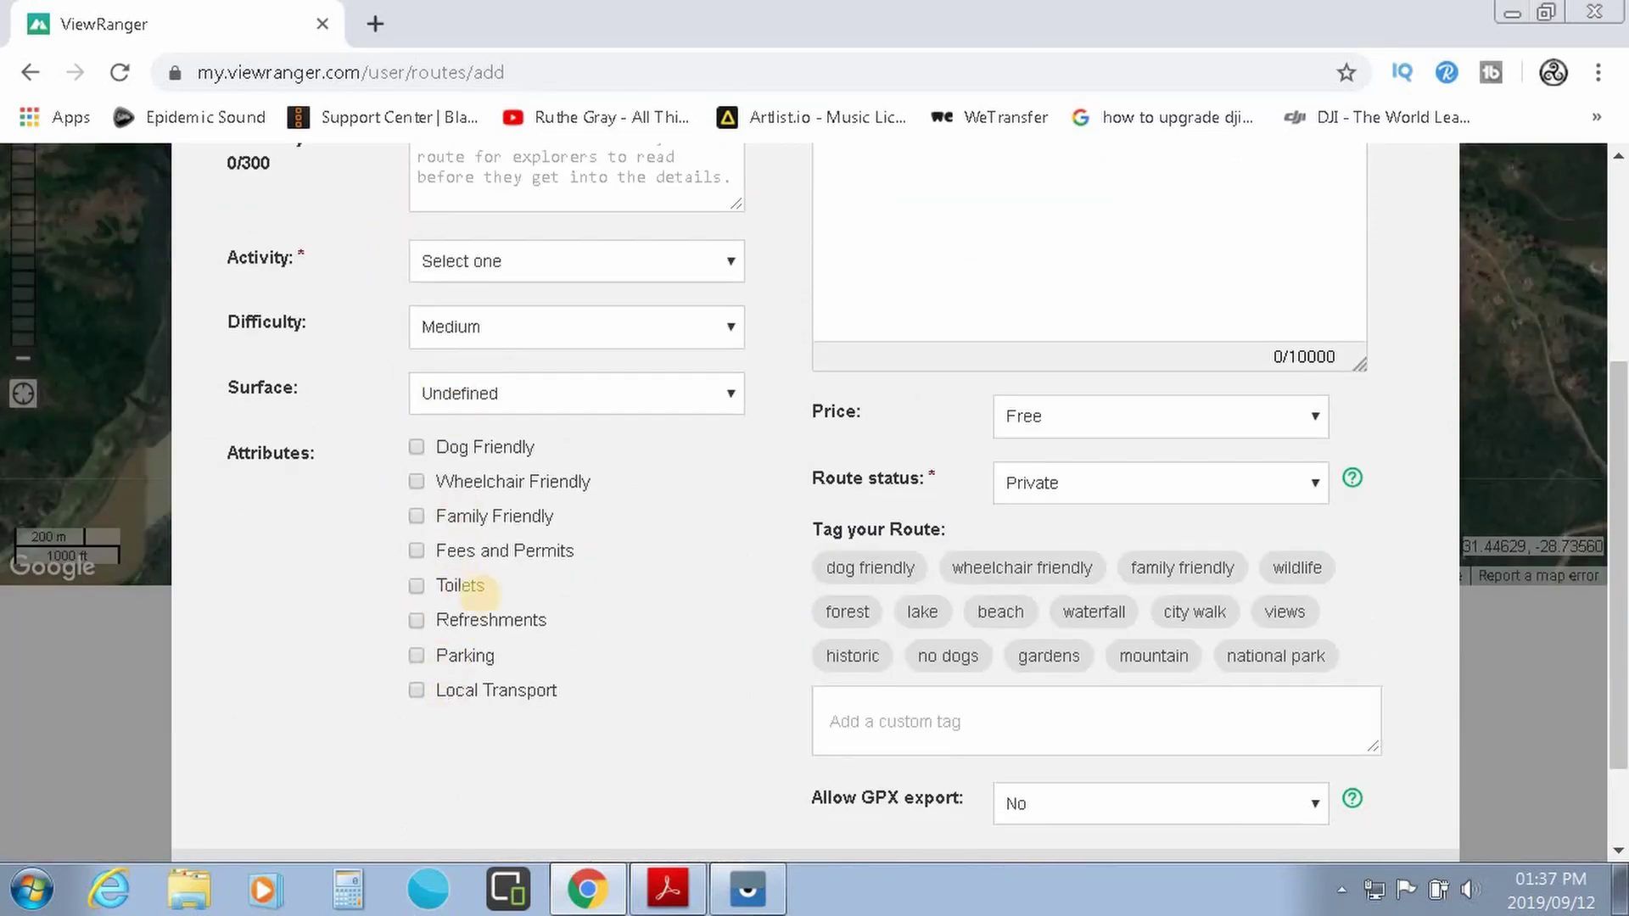
click(849, 612)
scroll(1022, 499, up, 3)
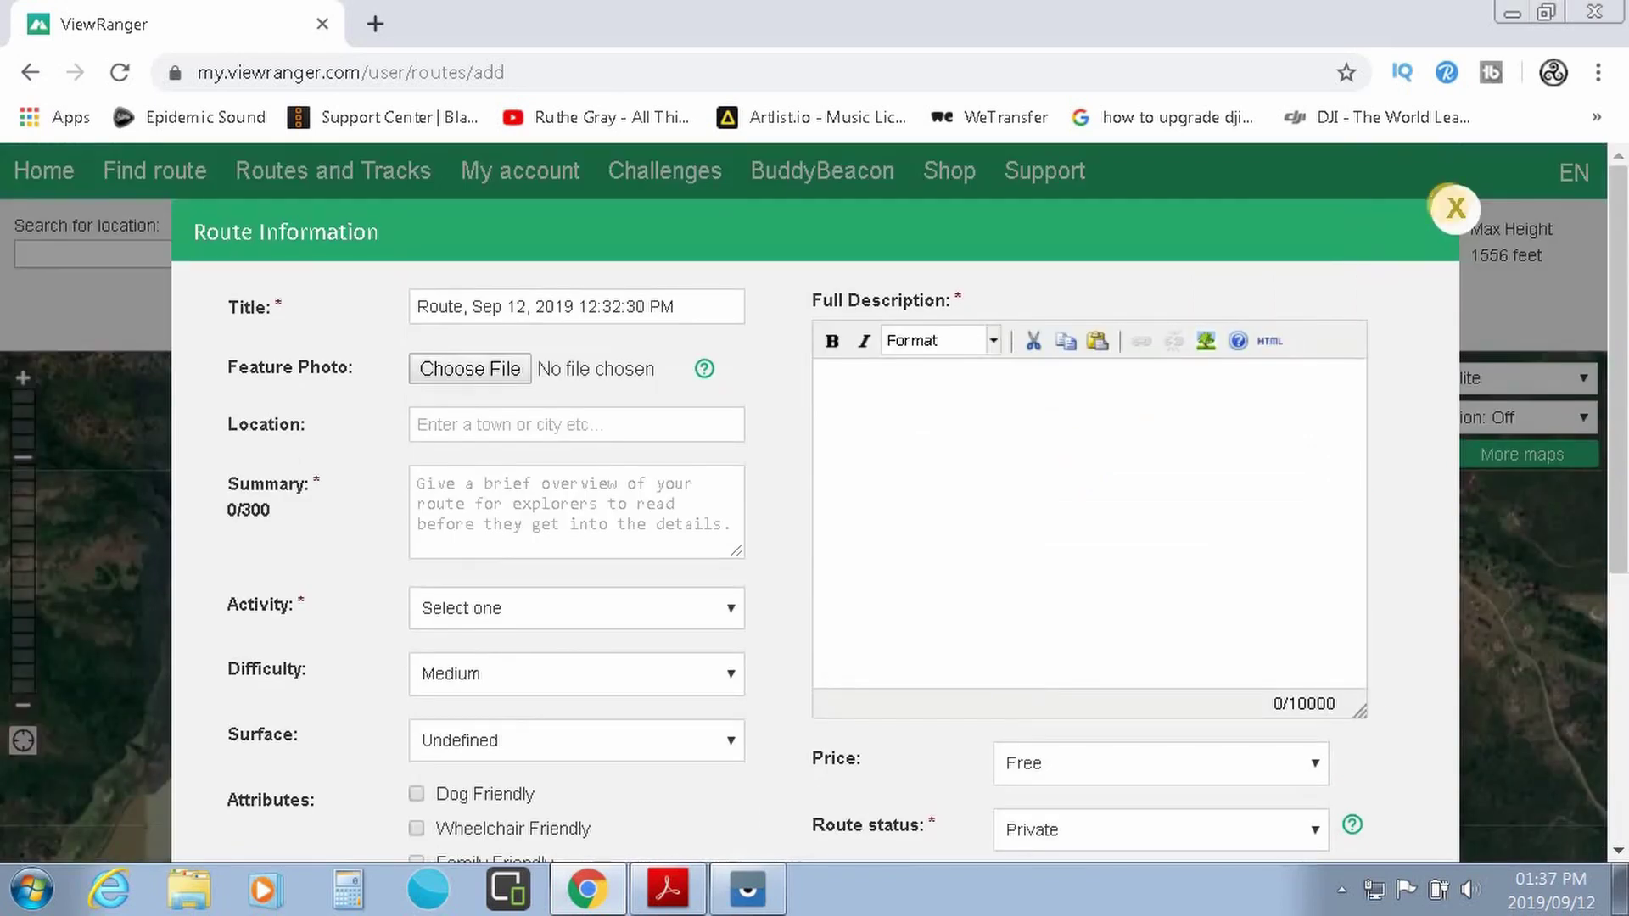
click(1454, 207)
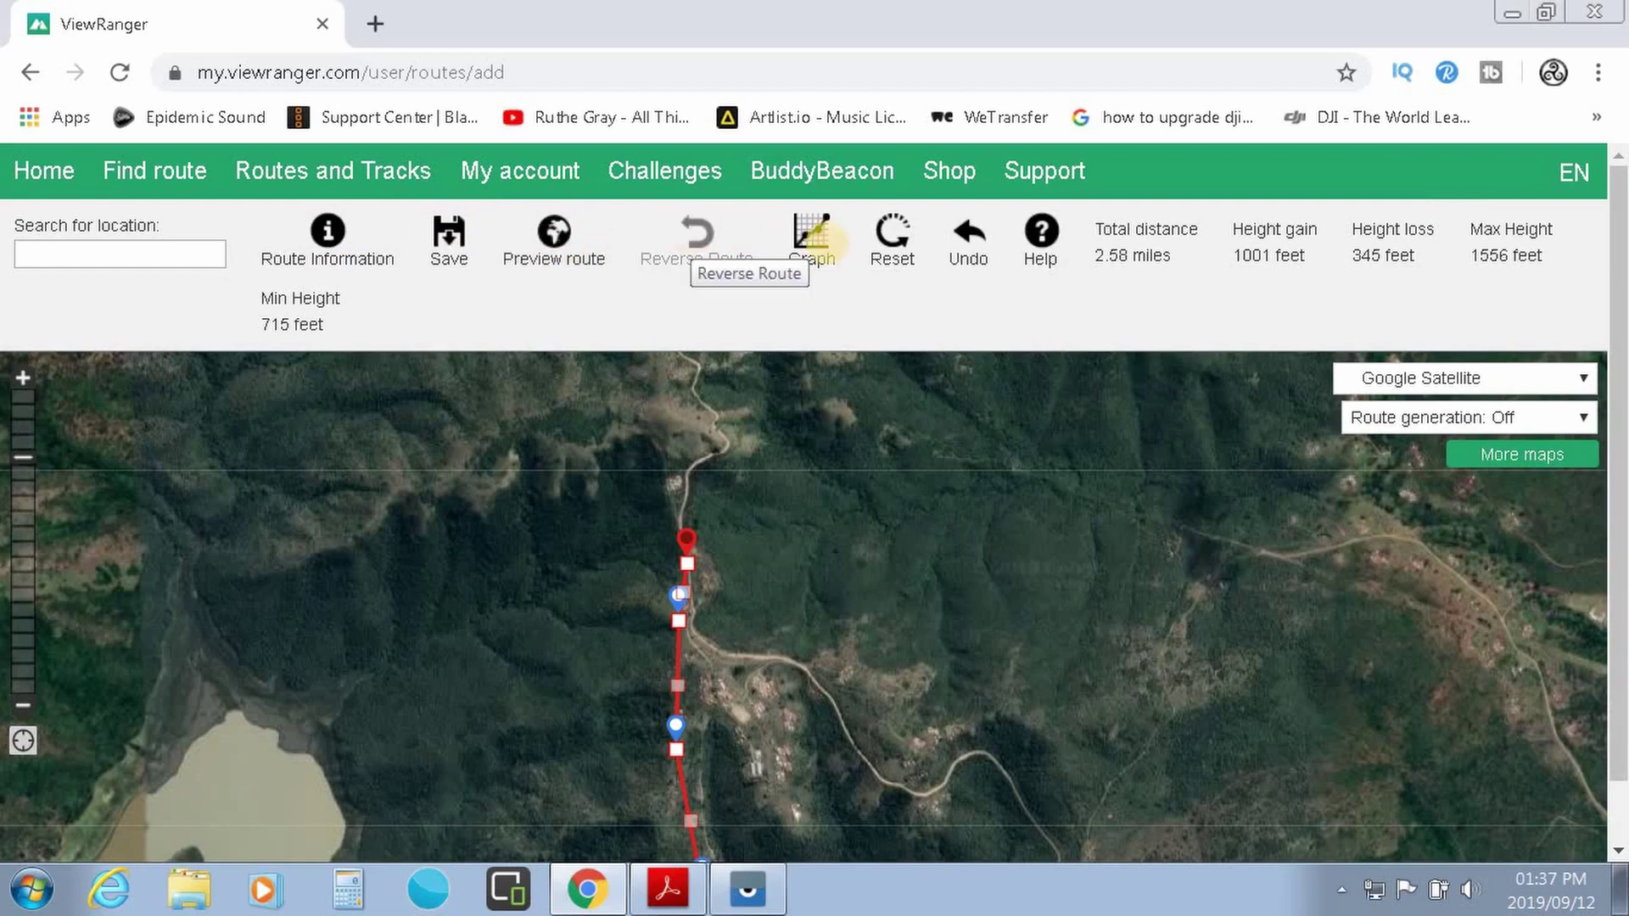
- Open the altitude graph for the 2.58-mile route
click(811, 244)
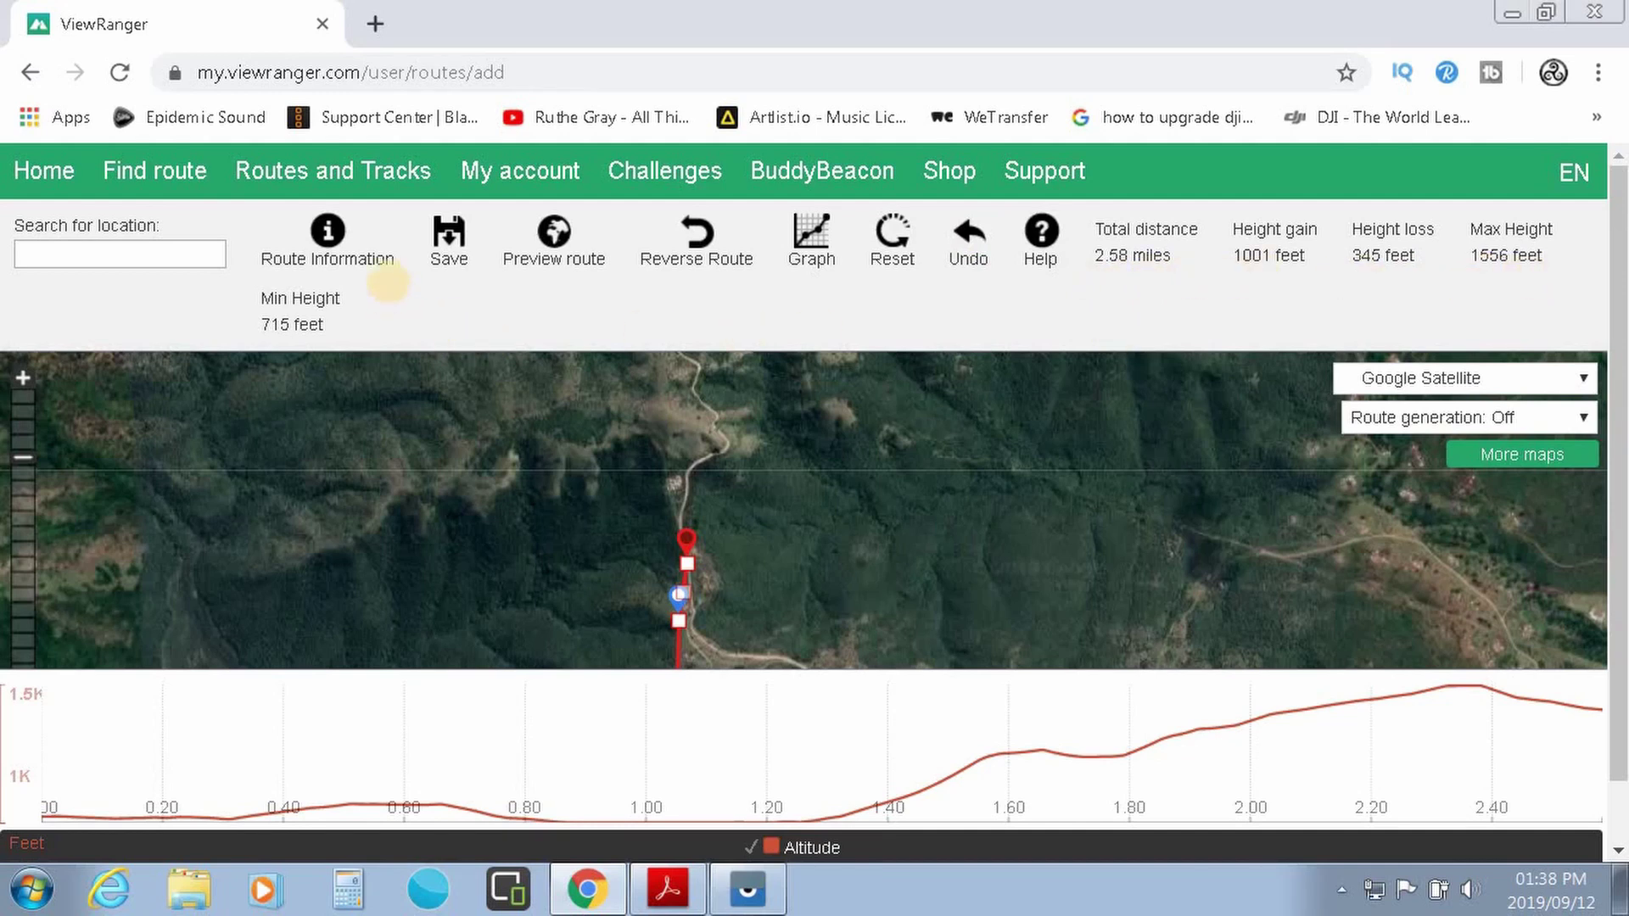
- Save the route, then find it under Routes and Tracks on the account home page
click(448, 230)
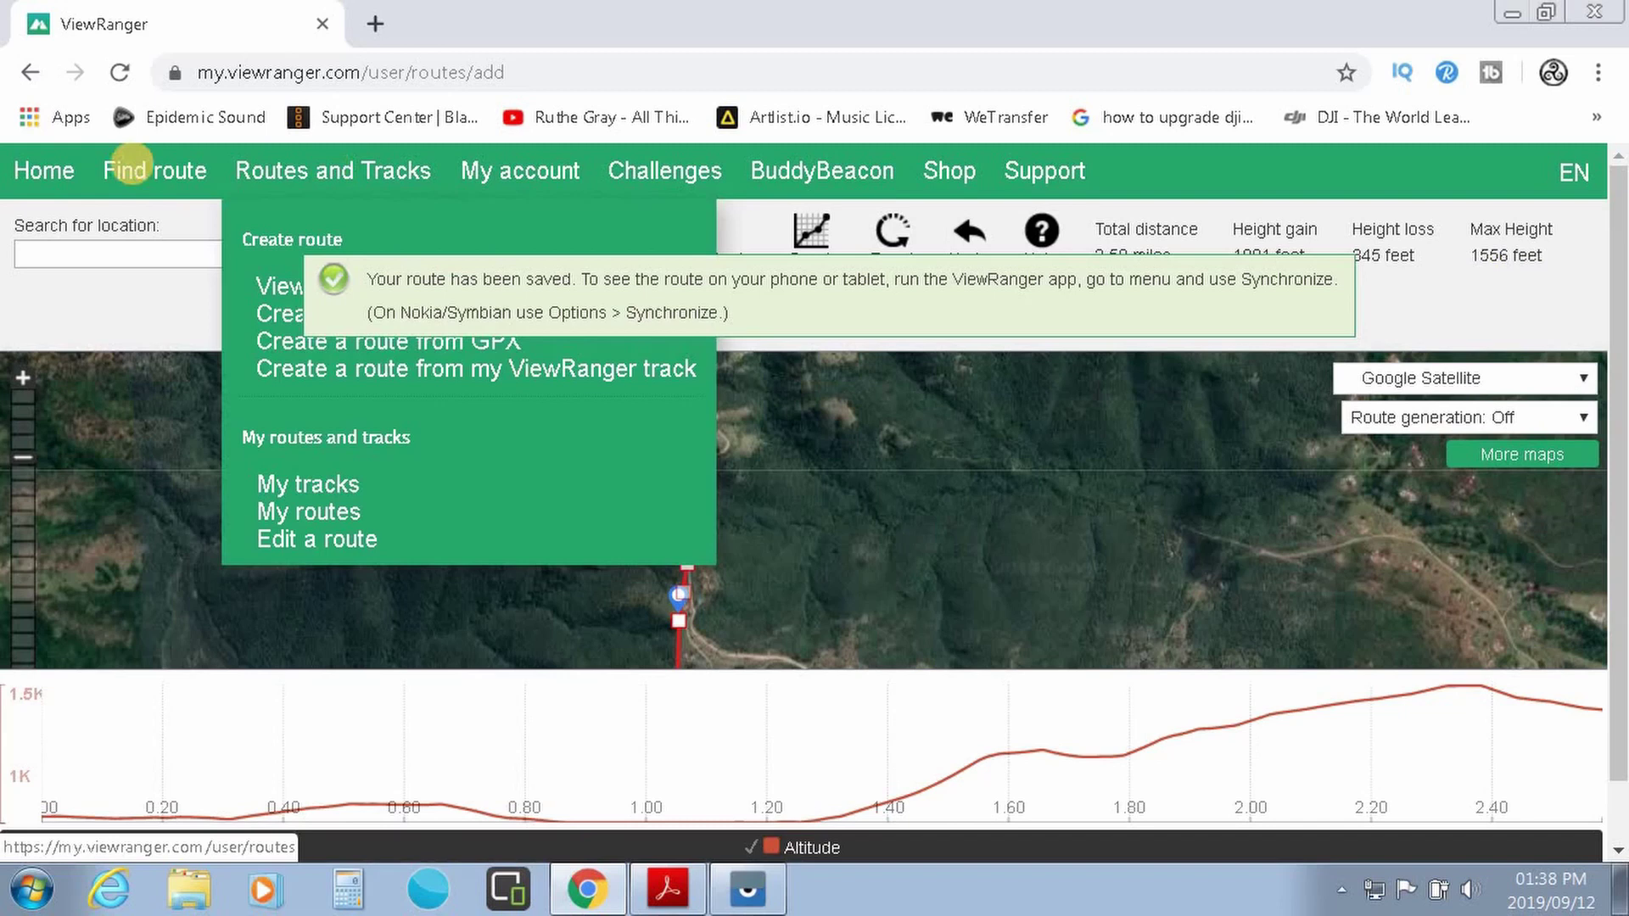
click(37, 160)
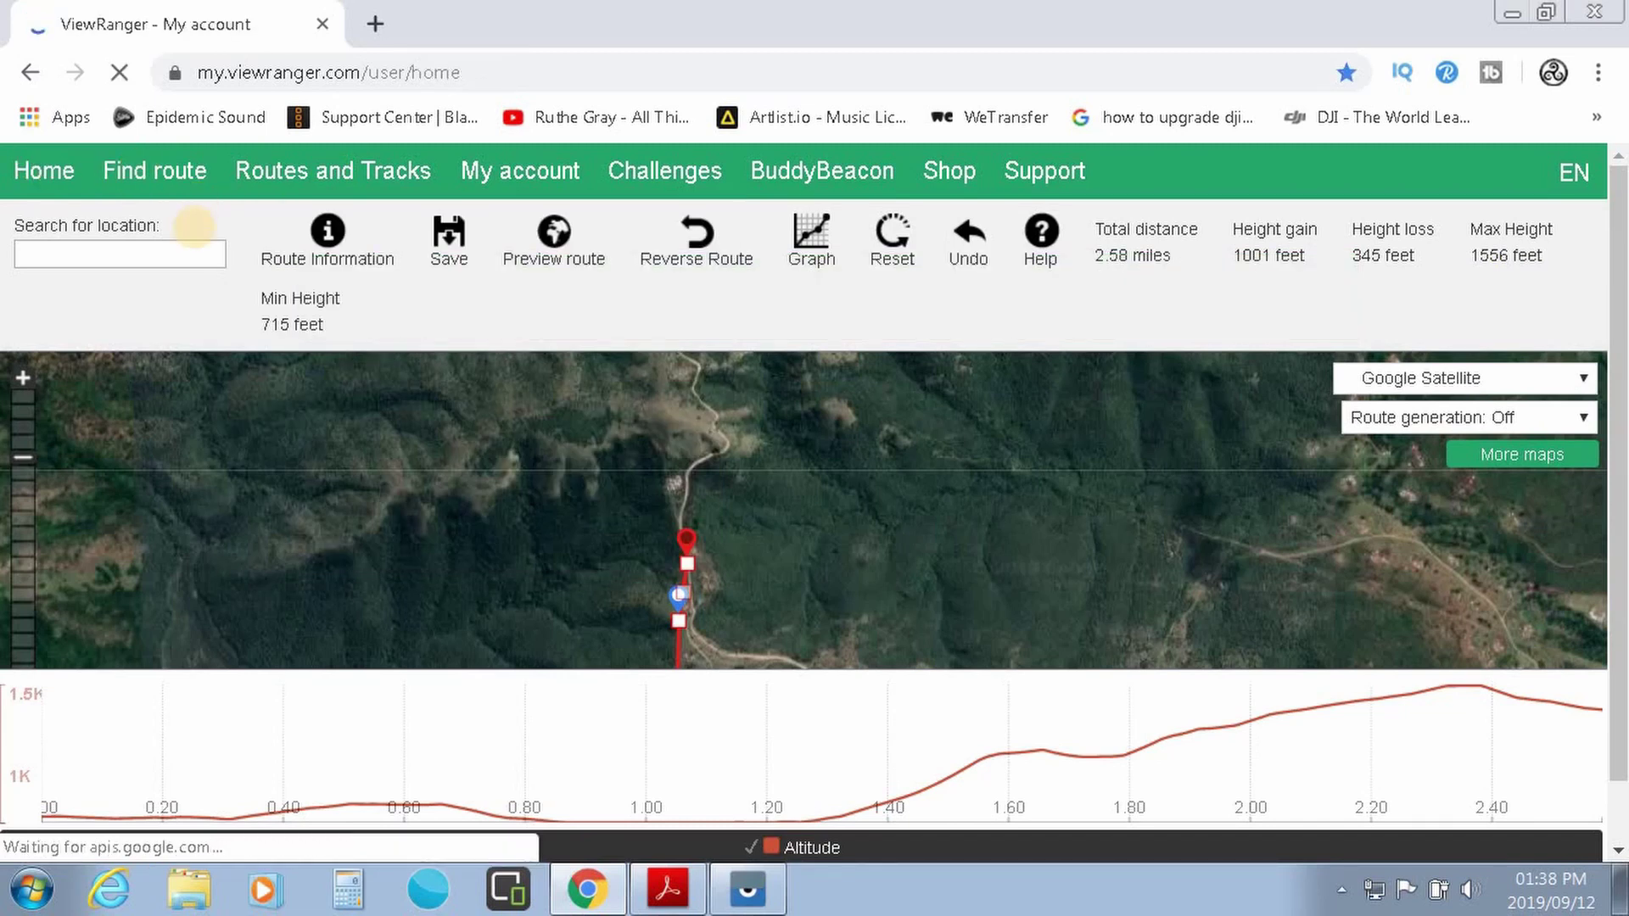
scroll(422, 730, down, 5)
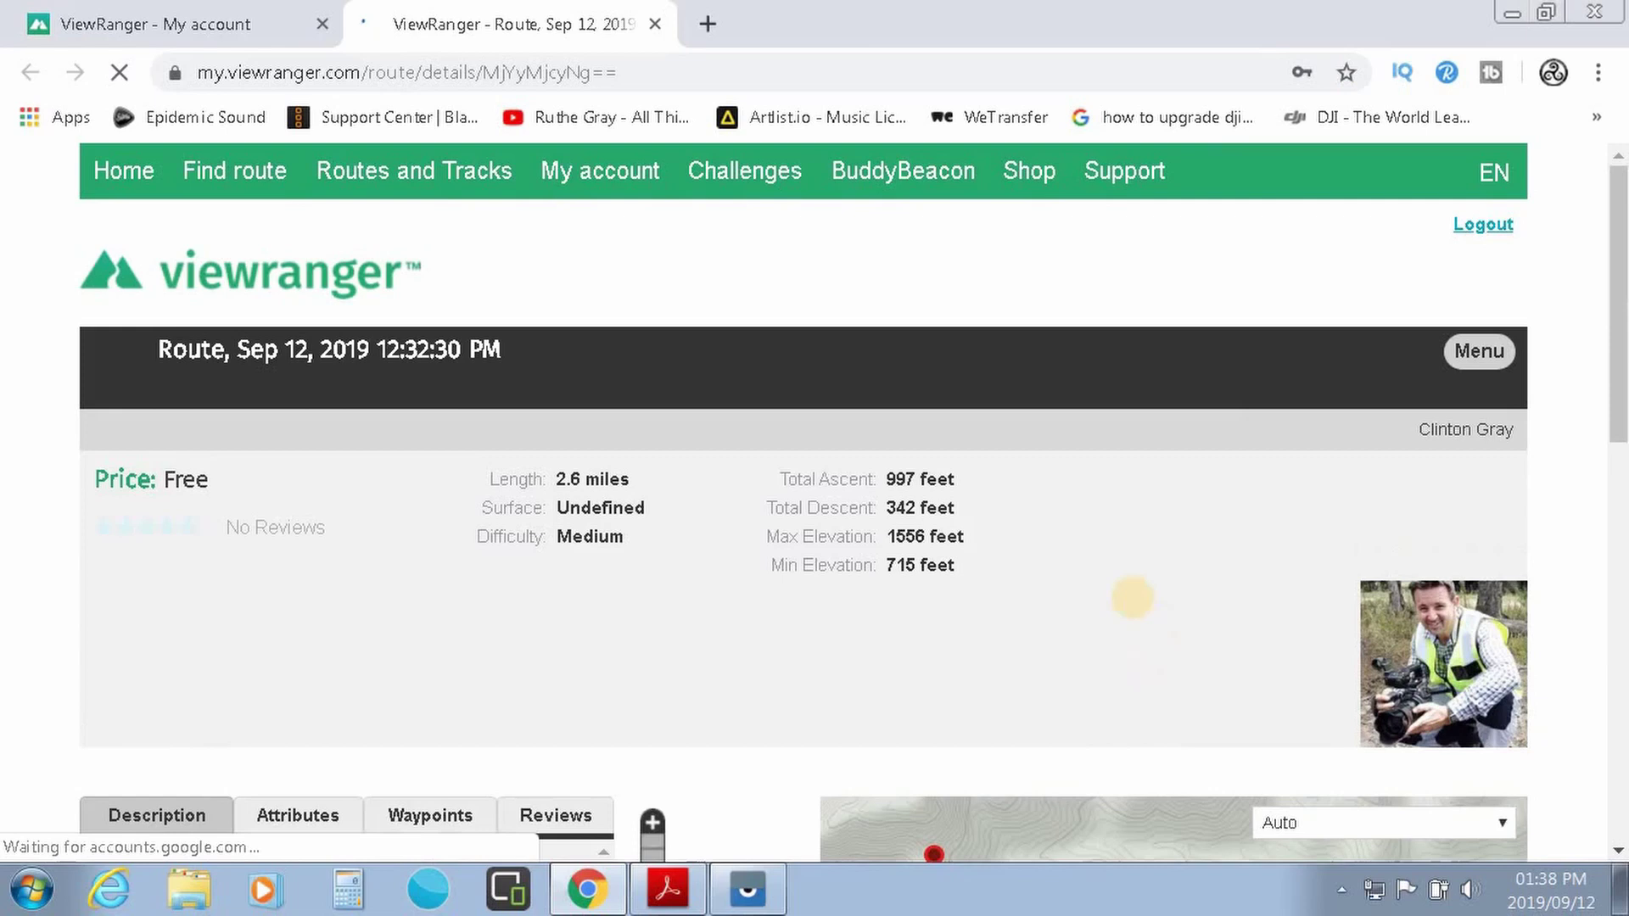
scroll(1066, 564, down, 5)
scroll(743, 506, down, 3)
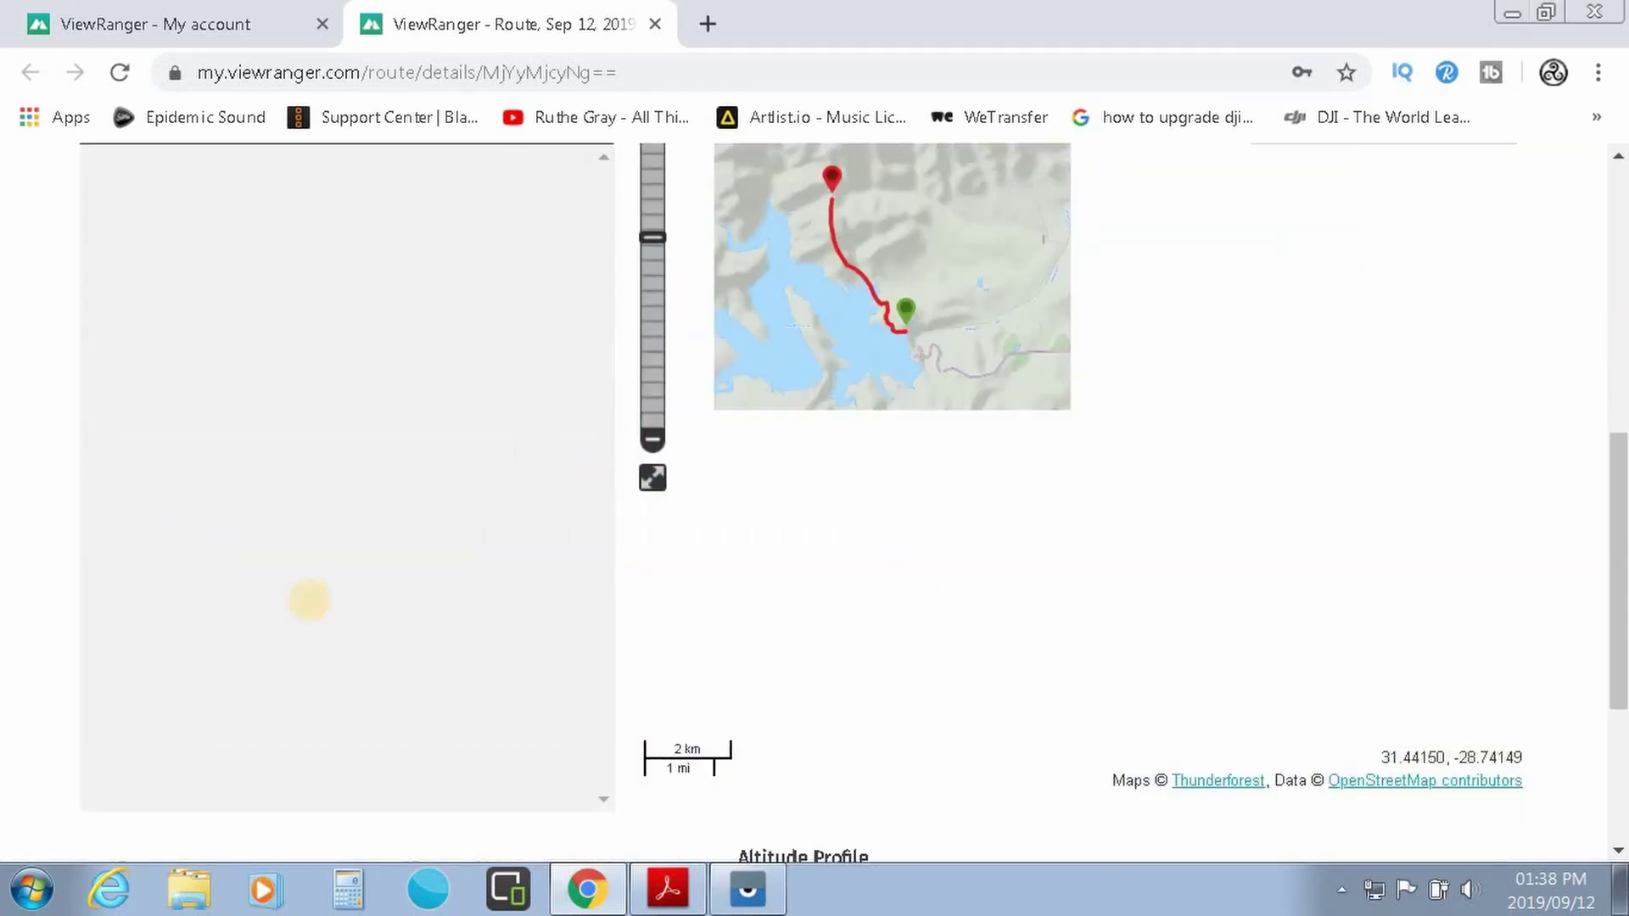
scroll(1154, 454, up, 8)
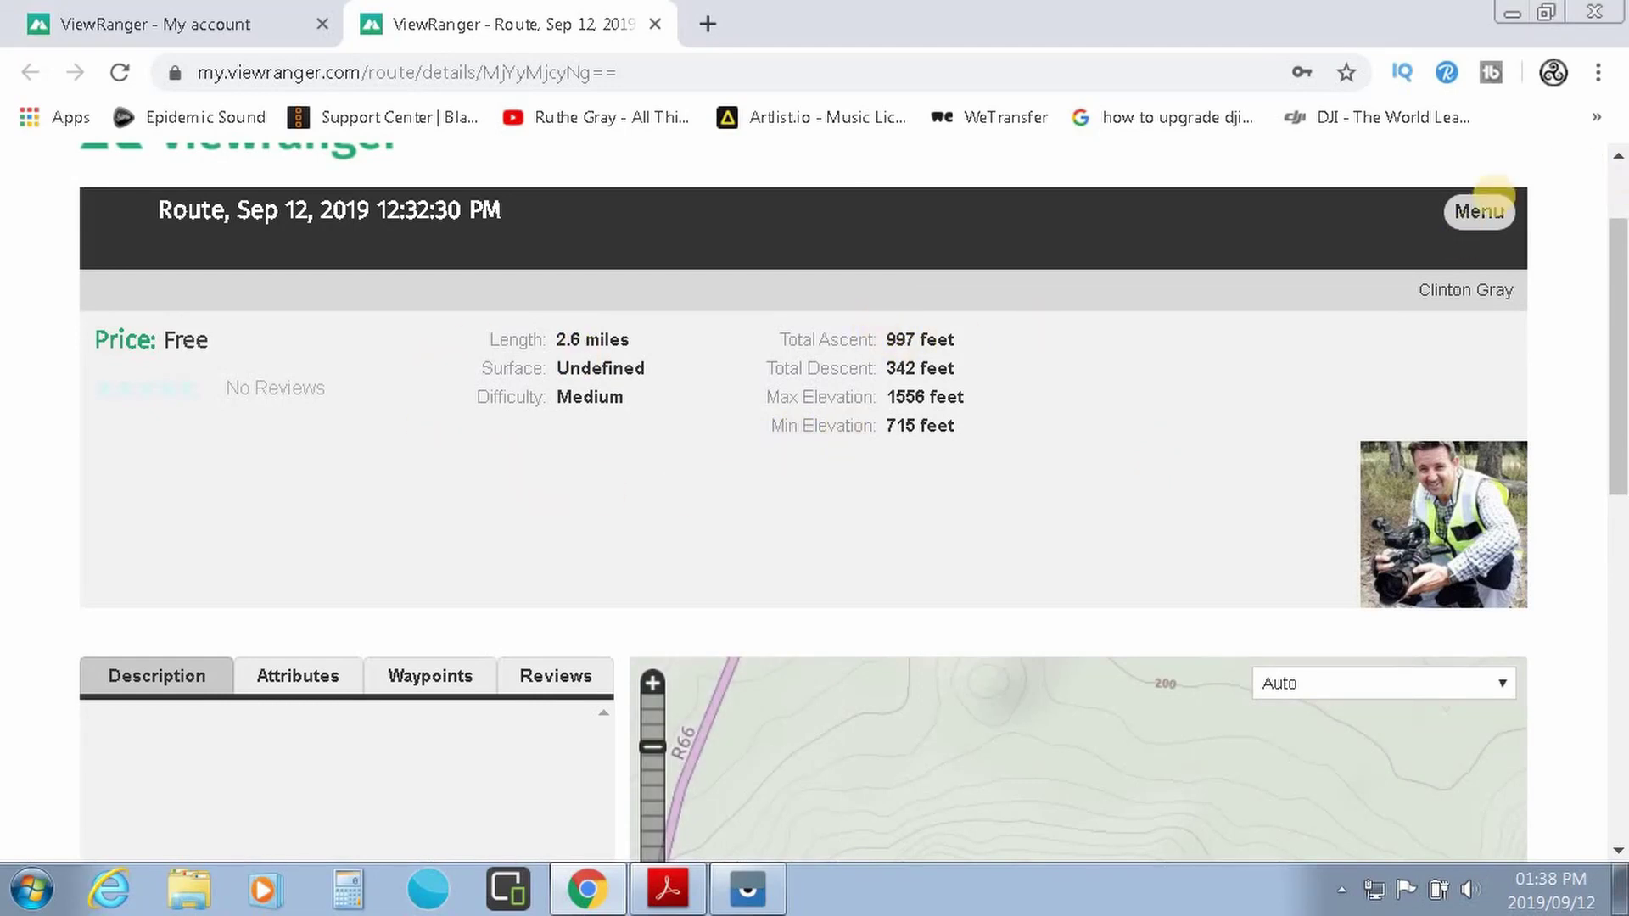
- Export the route as route.gpx and minimise Chrome to the desktop
click(1466, 202)
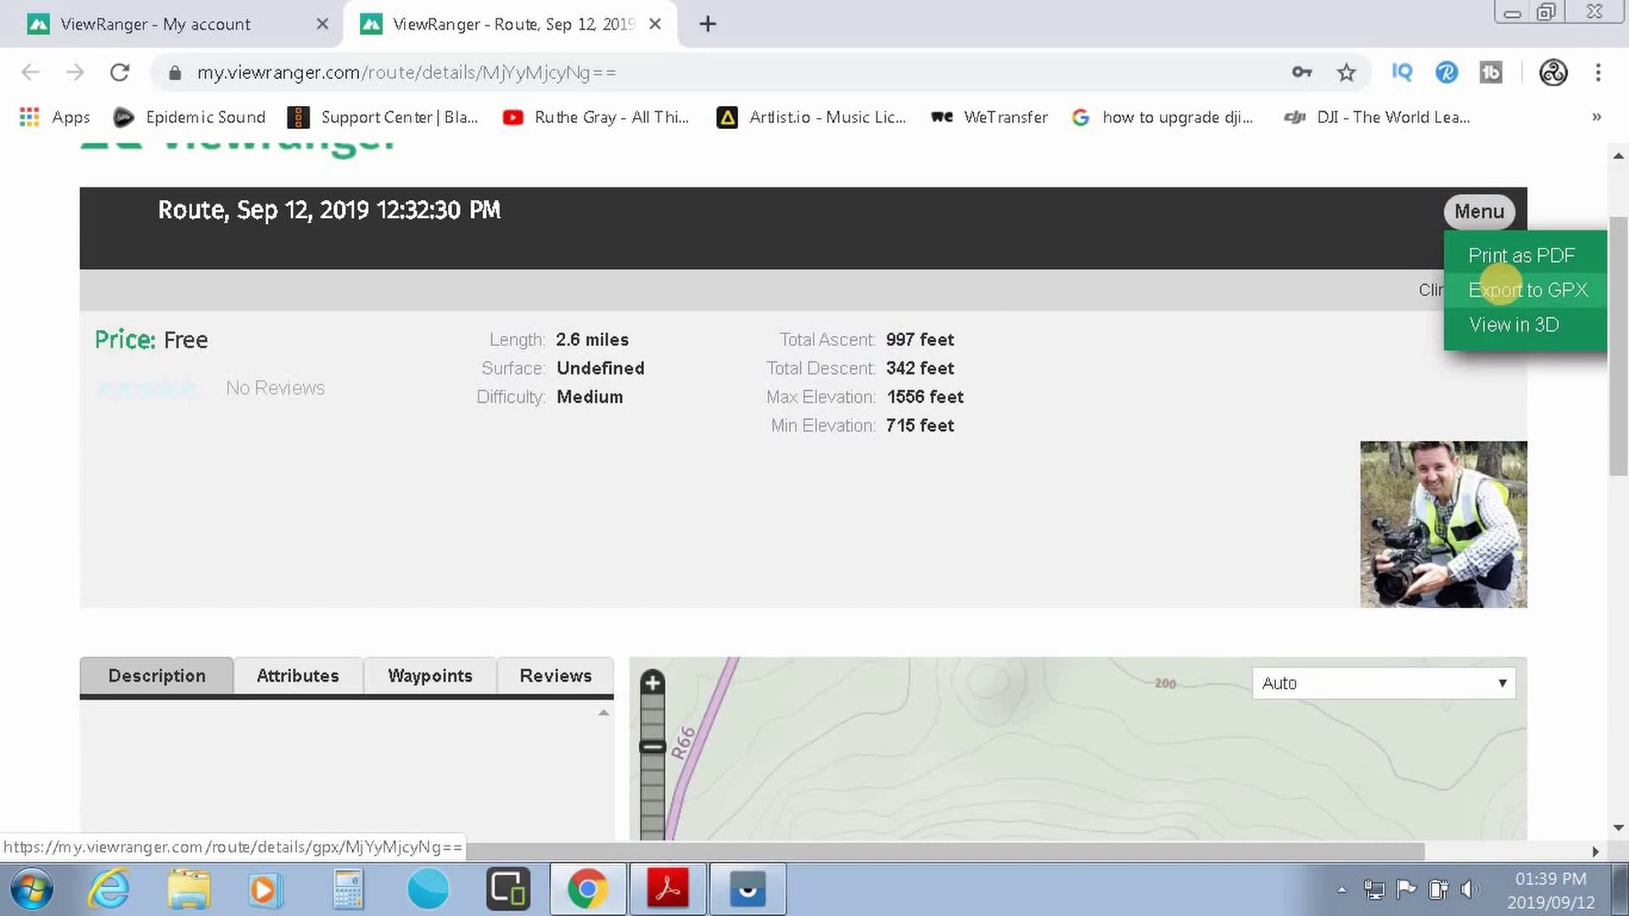
click(1499, 286)
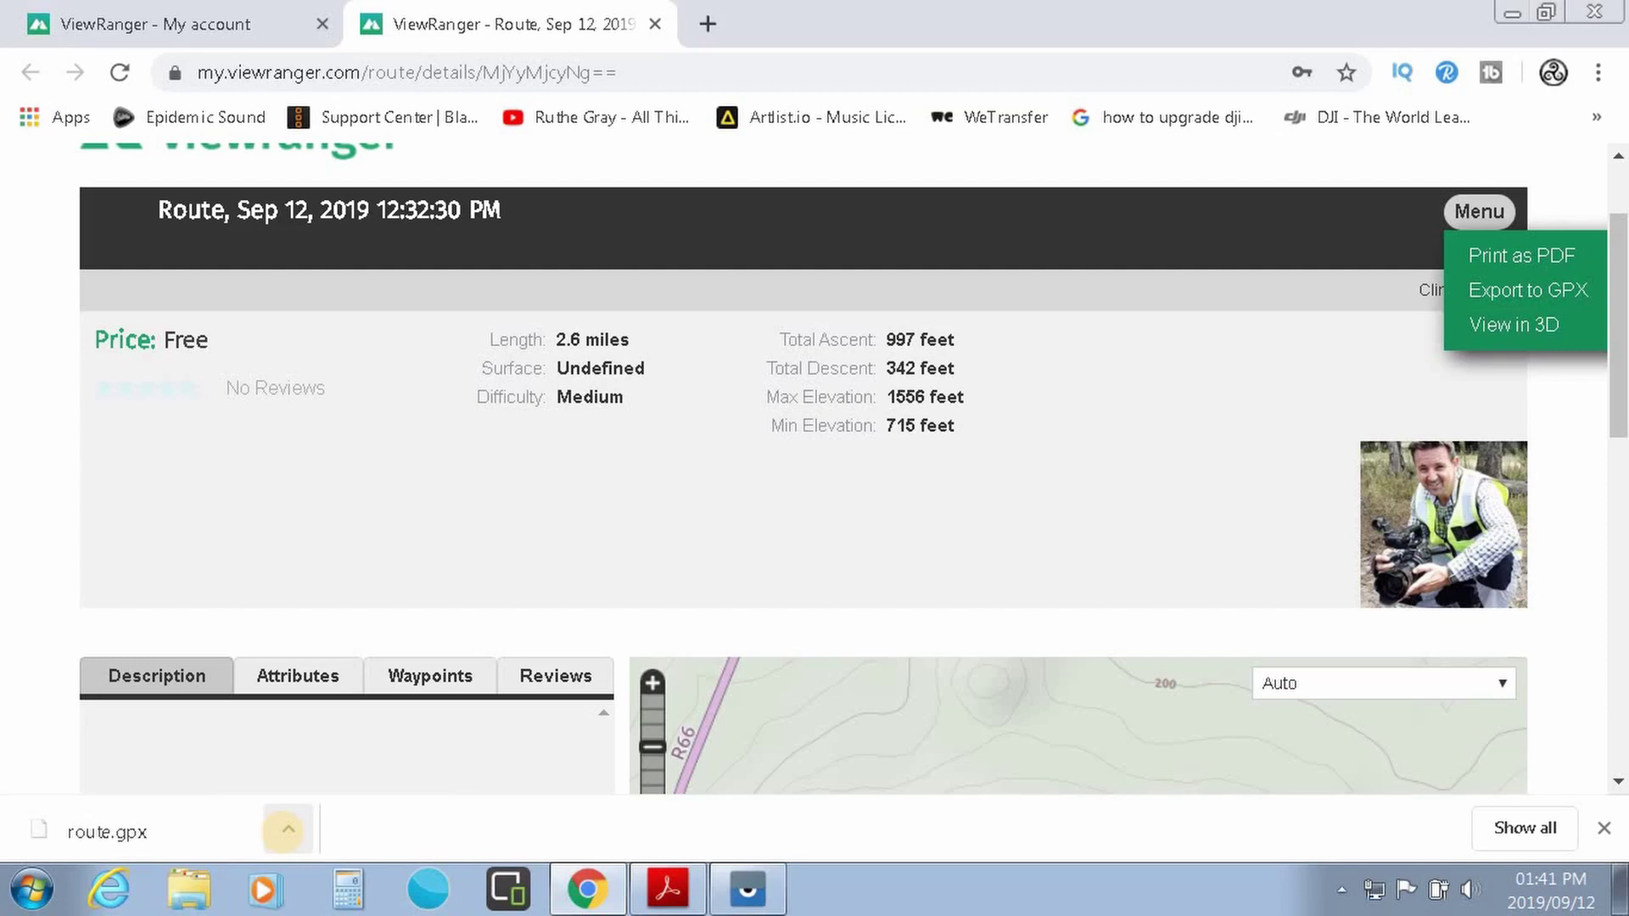
click(289, 829)
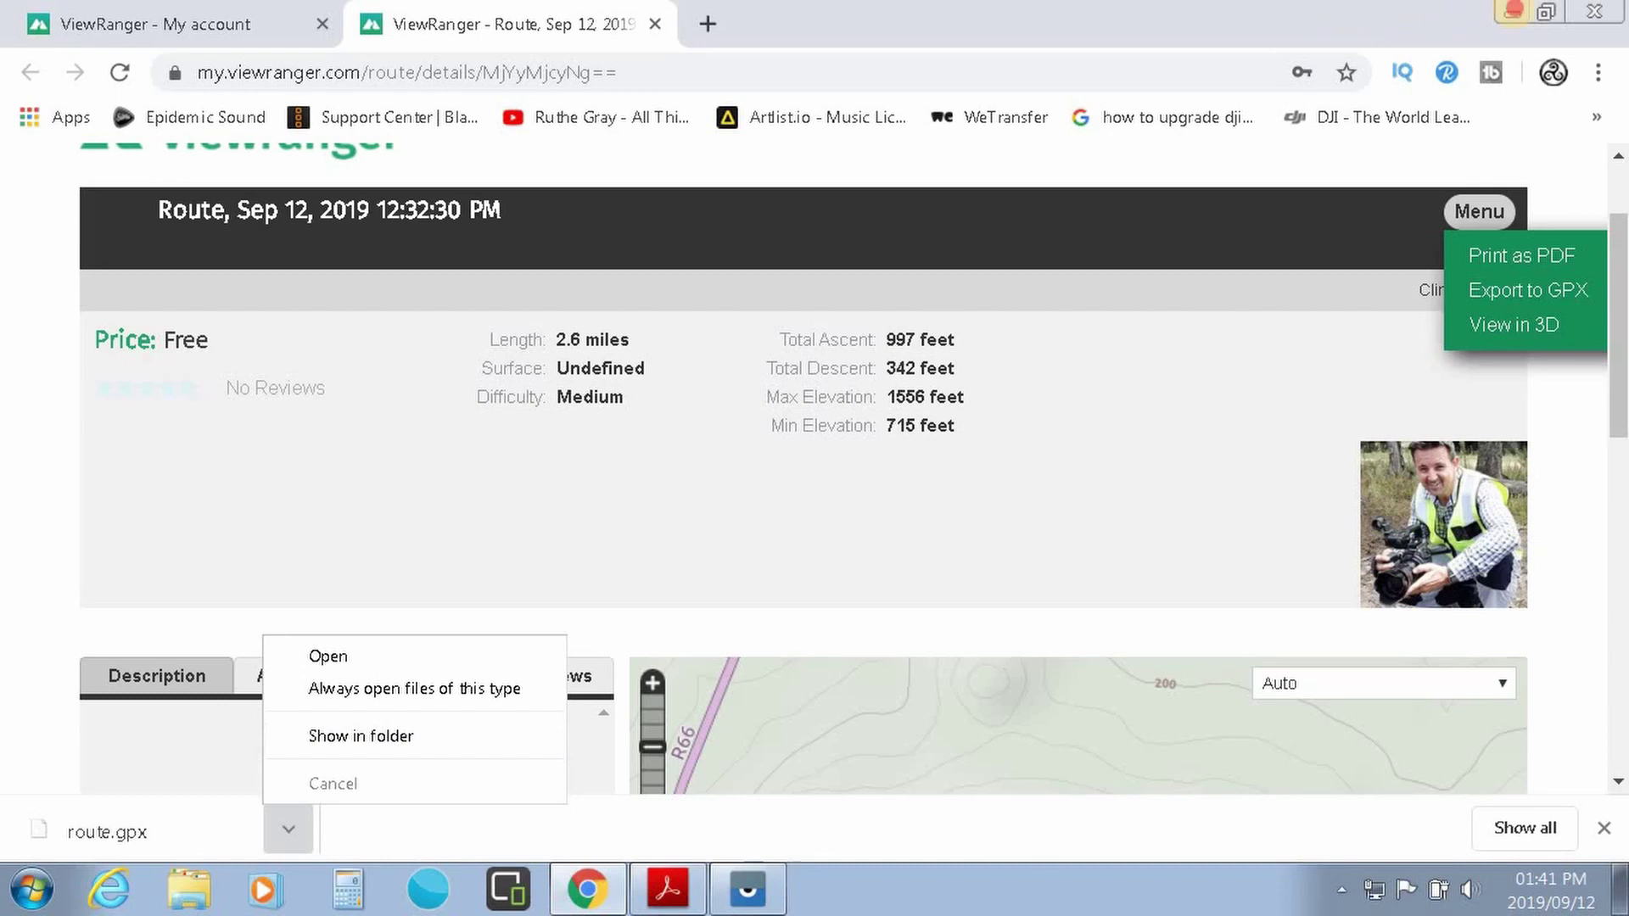
click(1512, 10)
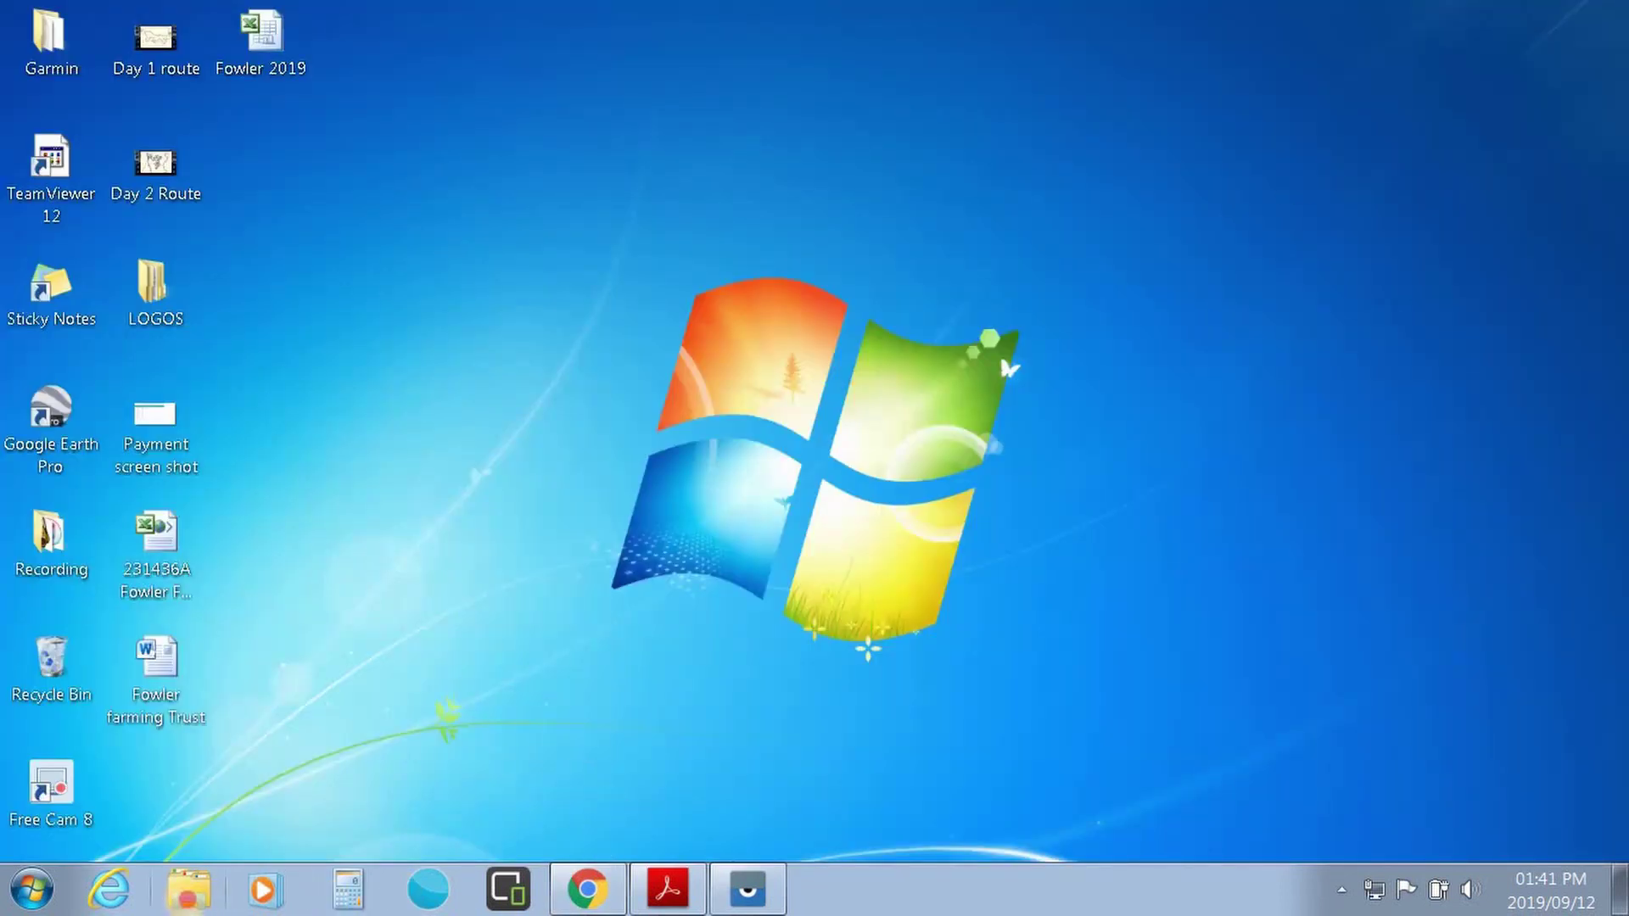
- Copy route.gpx from Downloads into the HUAWEI P20 lite's Internal storage Download folder
click(189, 889)
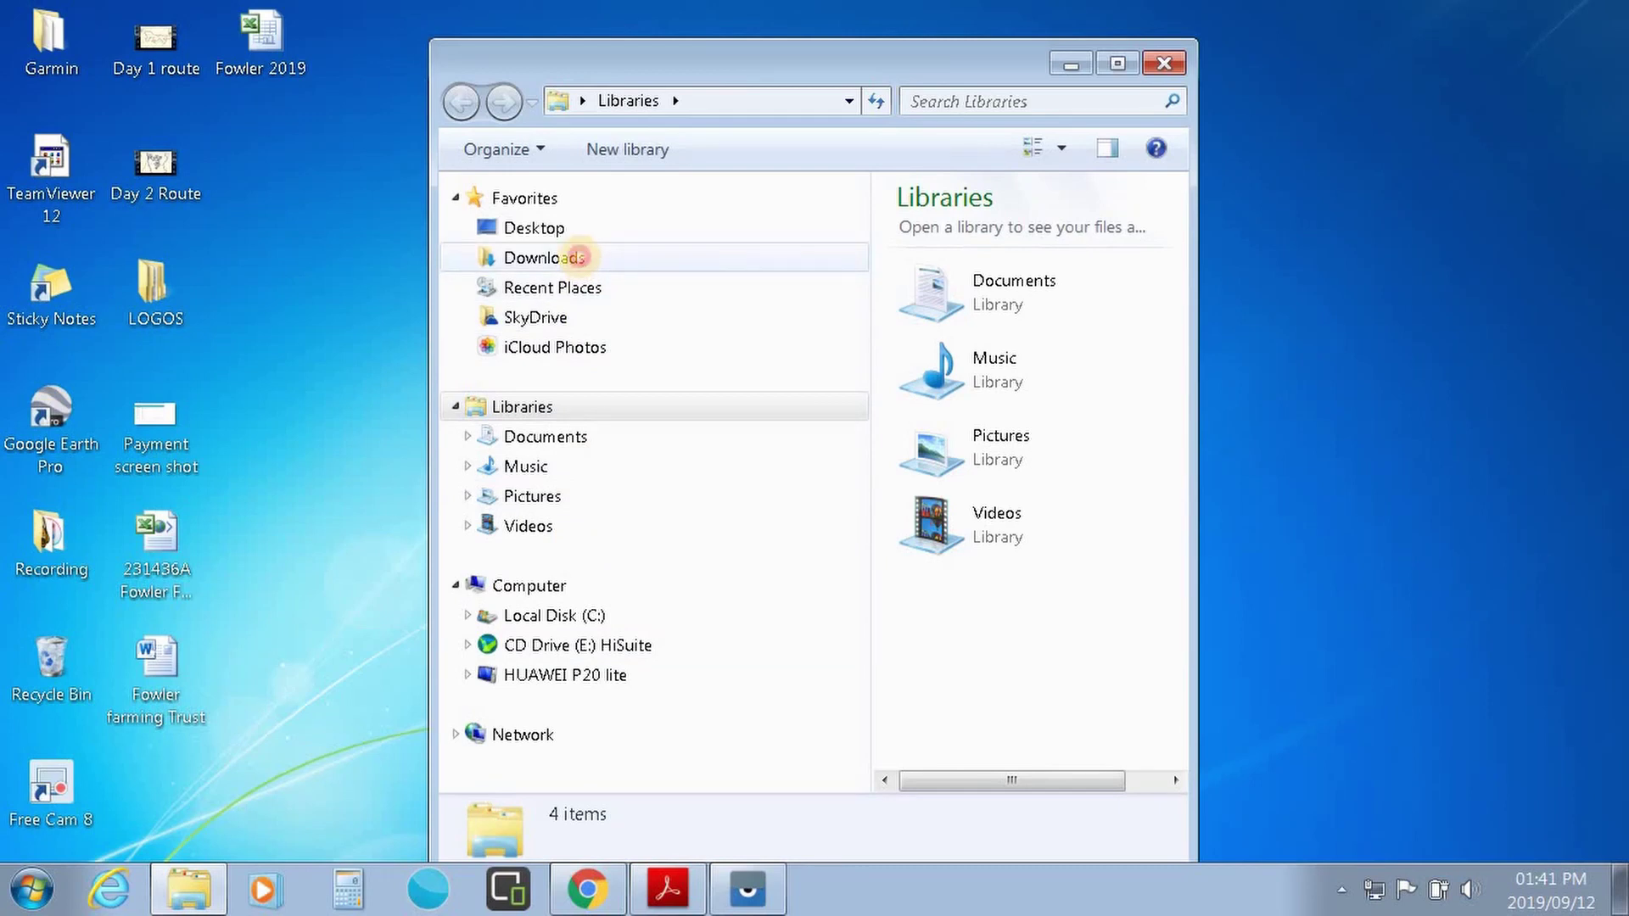
click(577, 257)
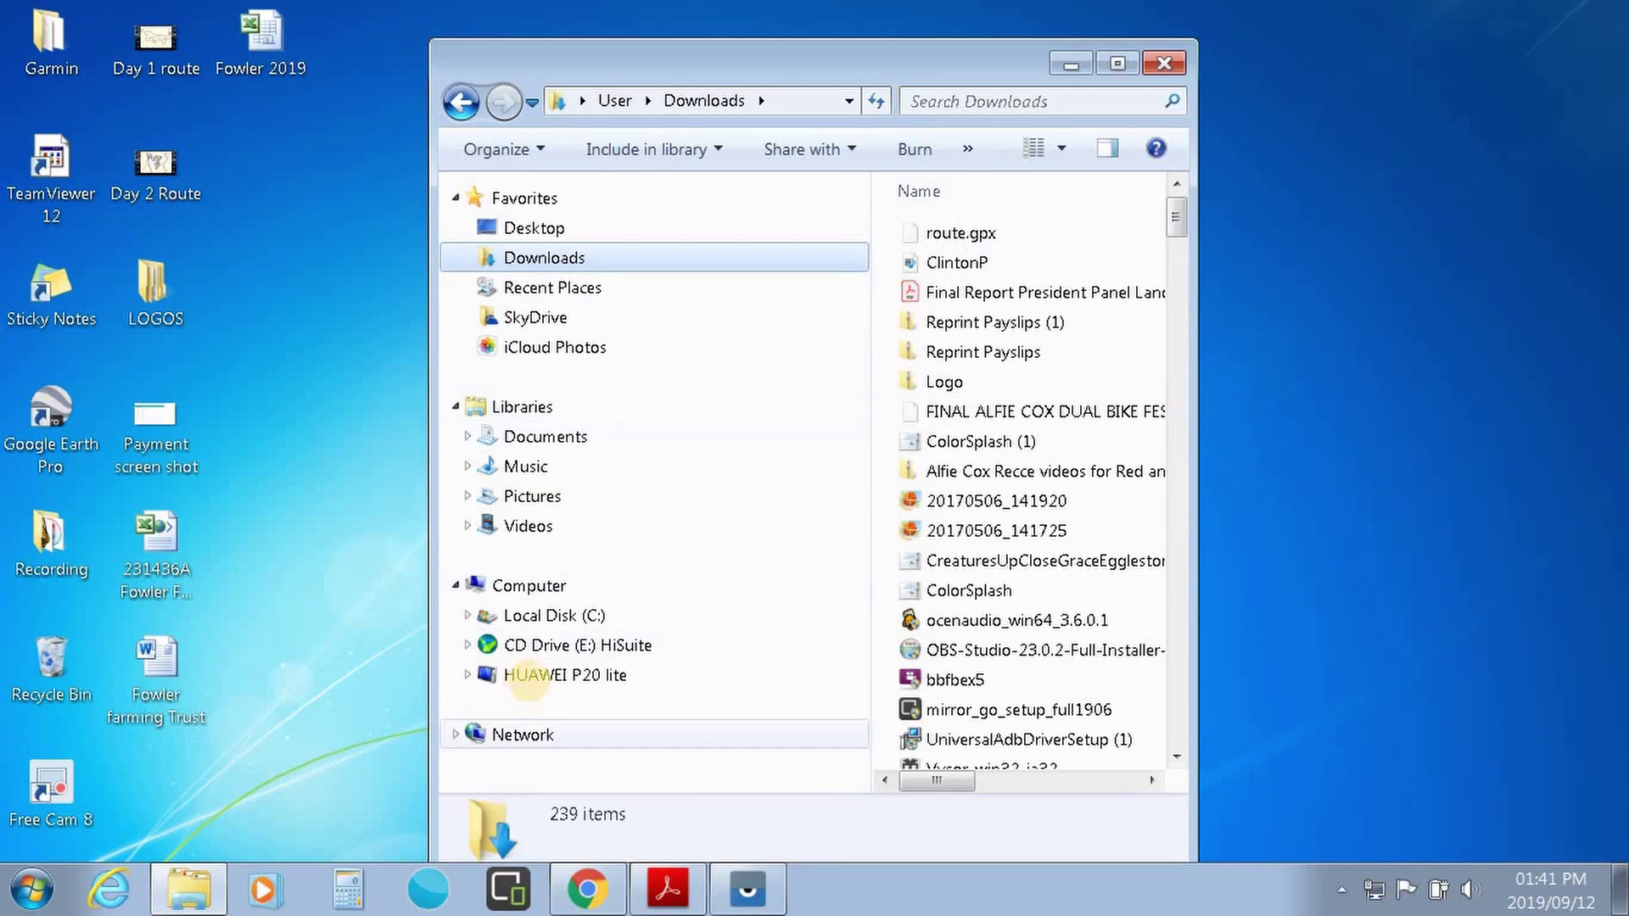
click(467, 675)
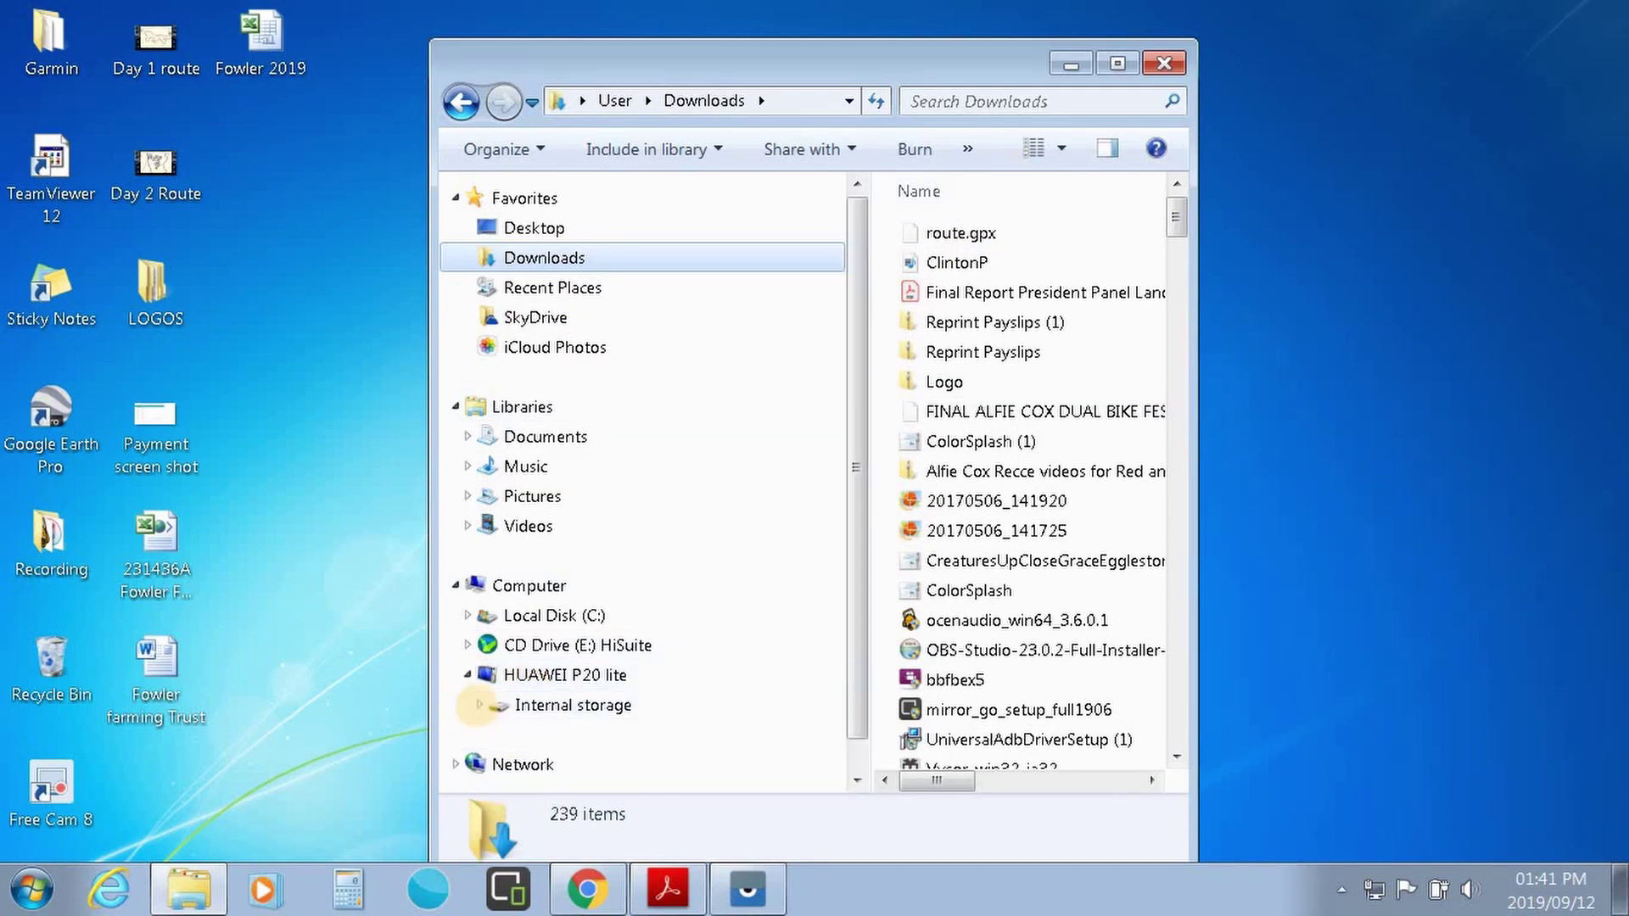
click(482, 706)
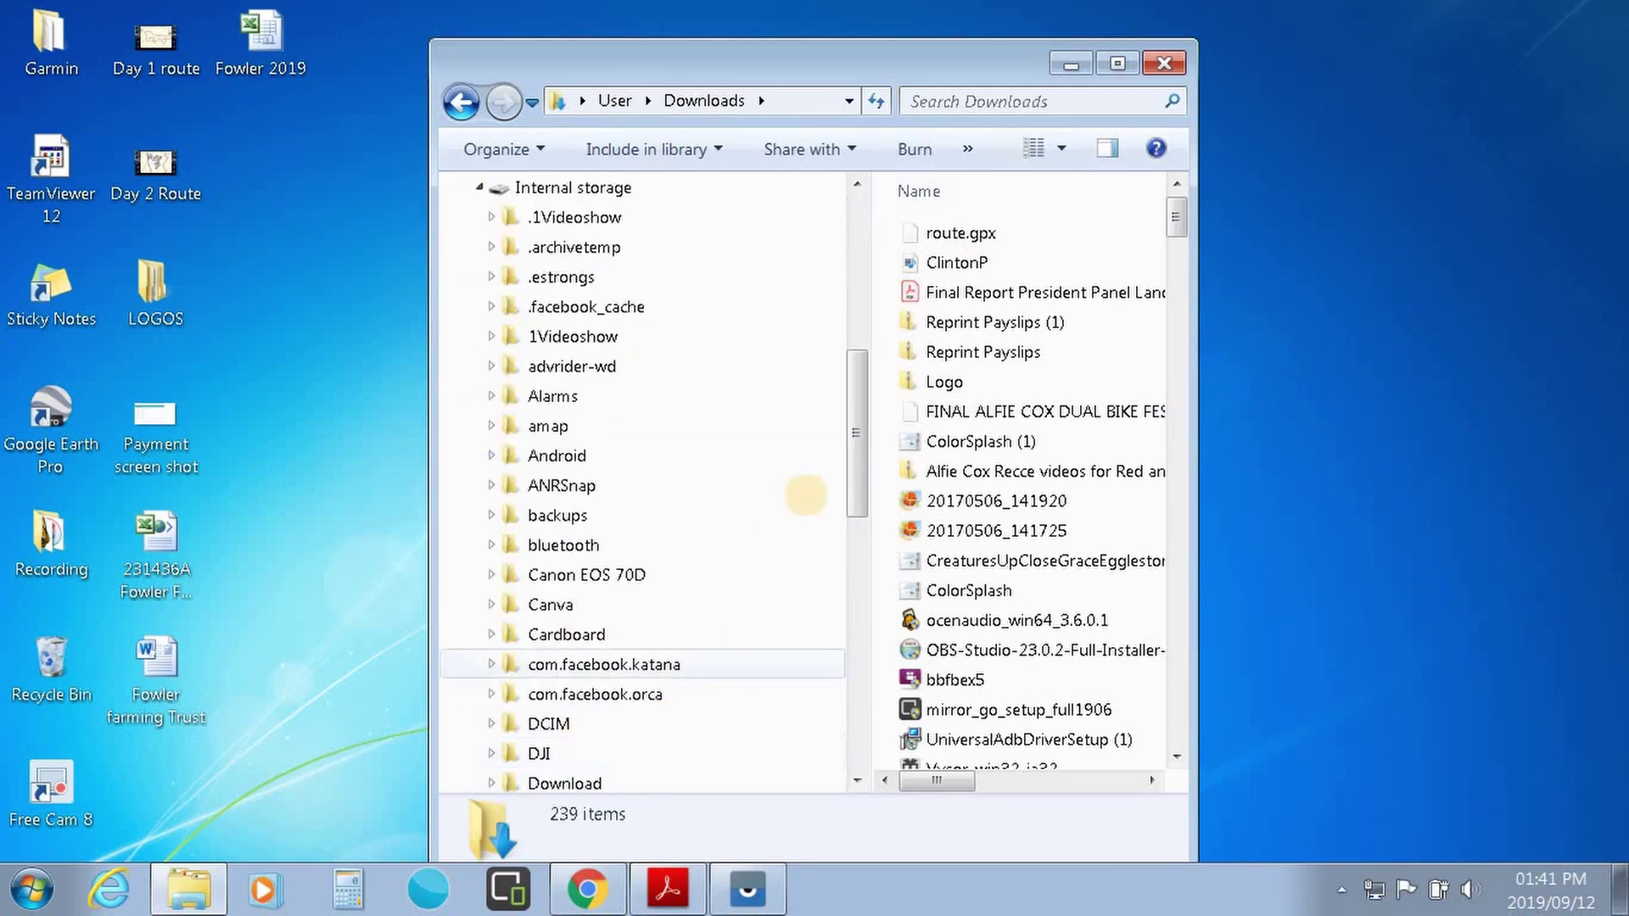
drag(856, 444, 848, 577)
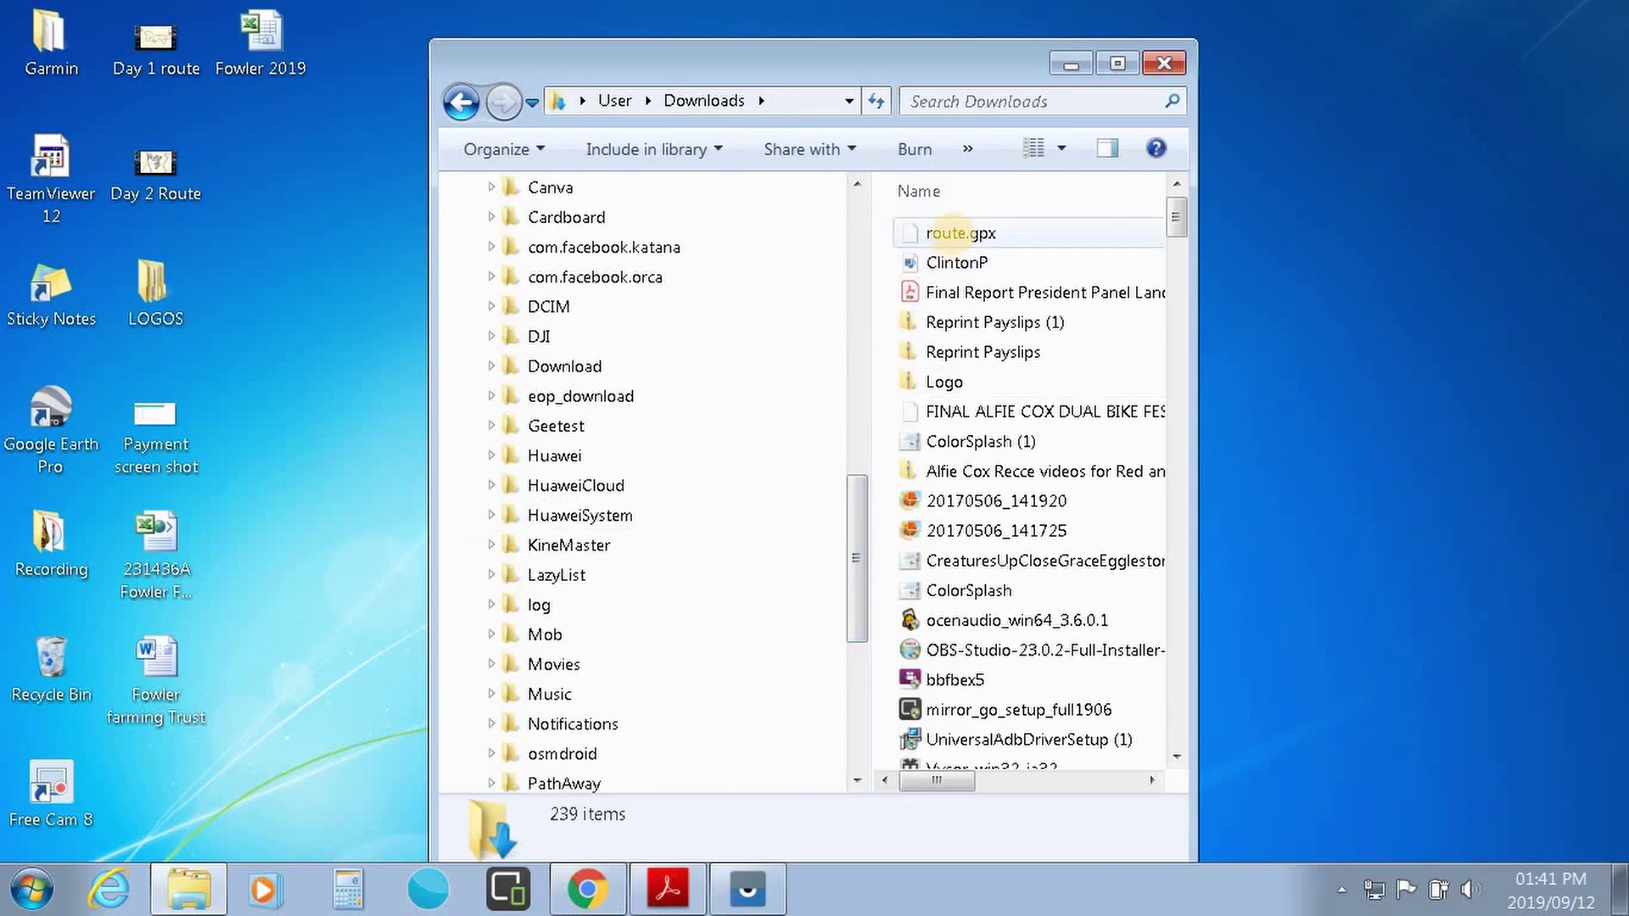
drag(948, 229, 632, 363)
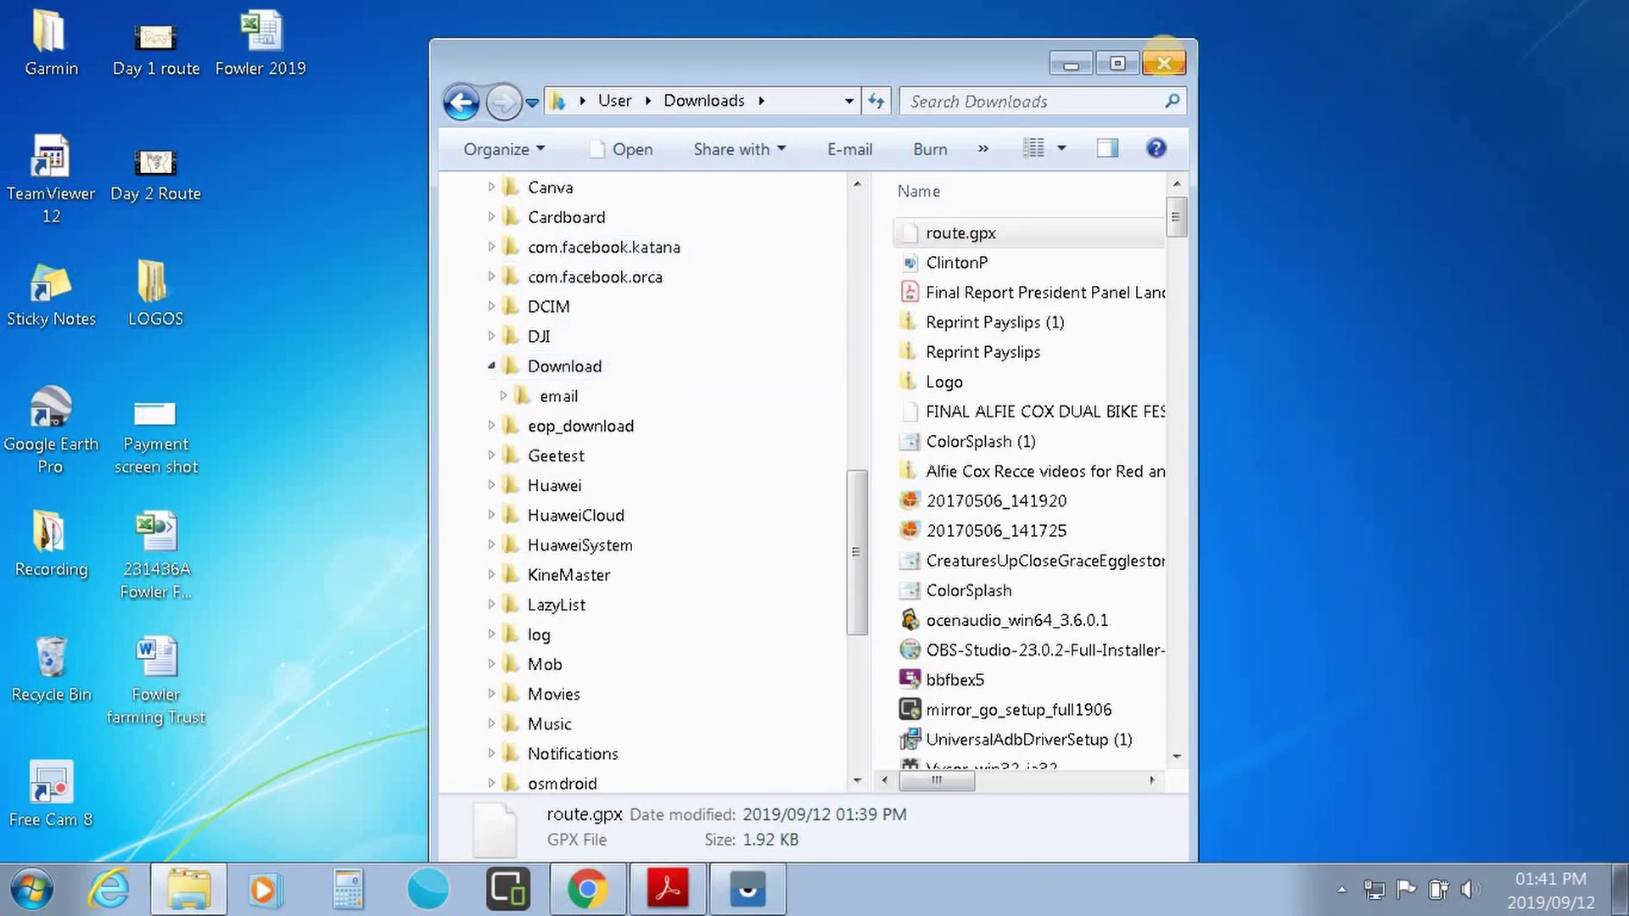
click(1164, 63)
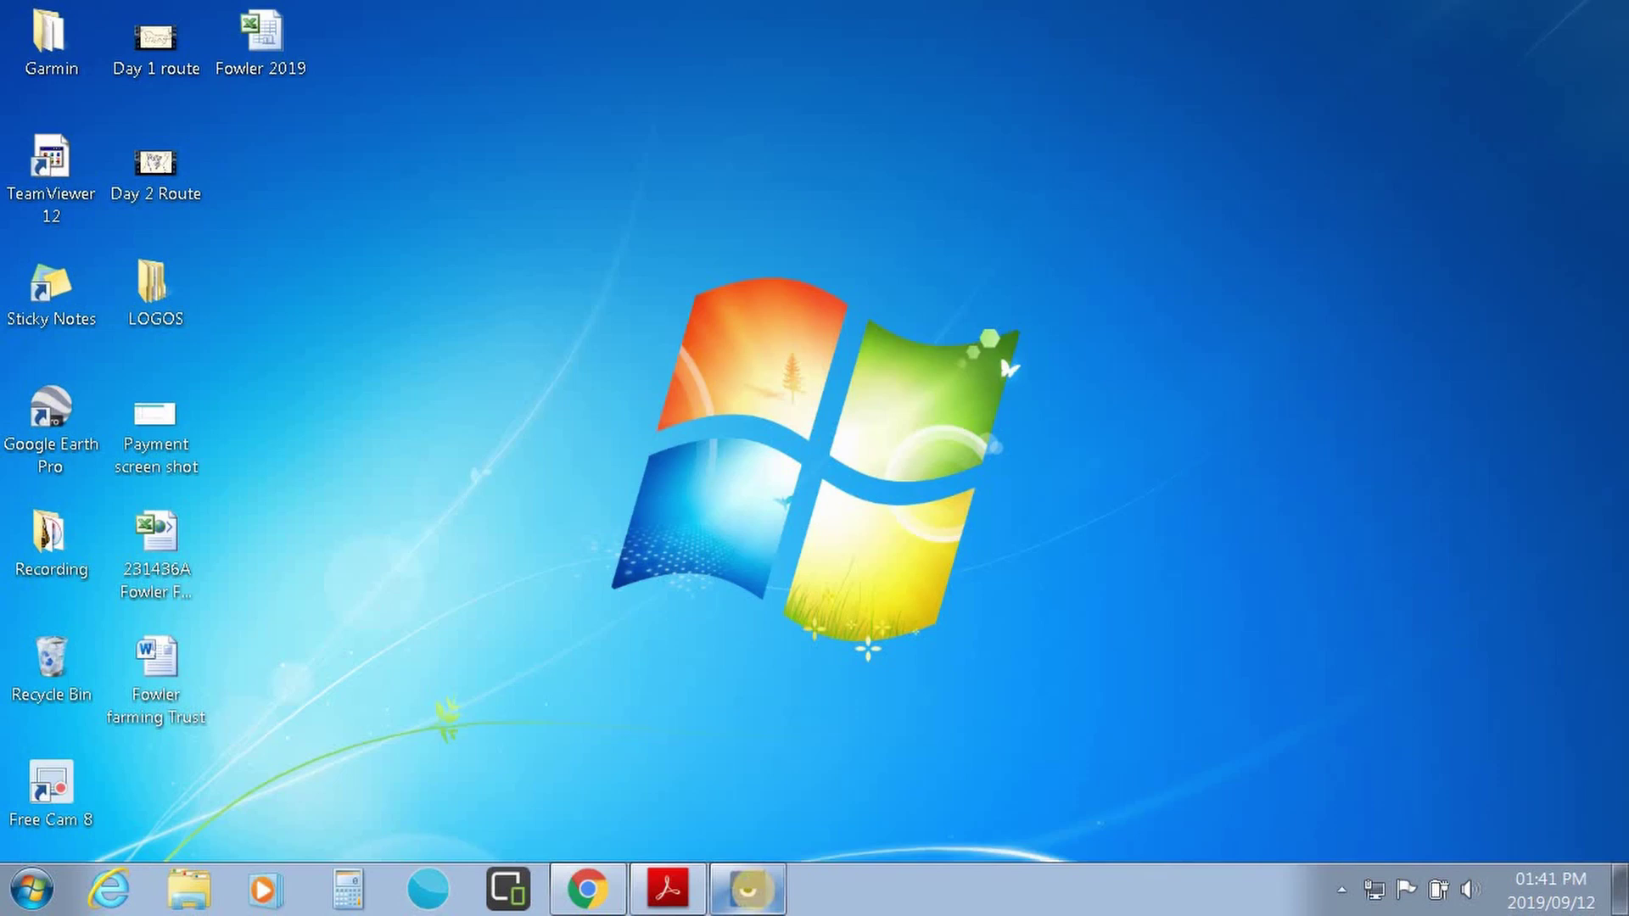
- On the mirrored phone, import route.gpx from Downloads via Import / Export and confirm its one route
click(748, 888)
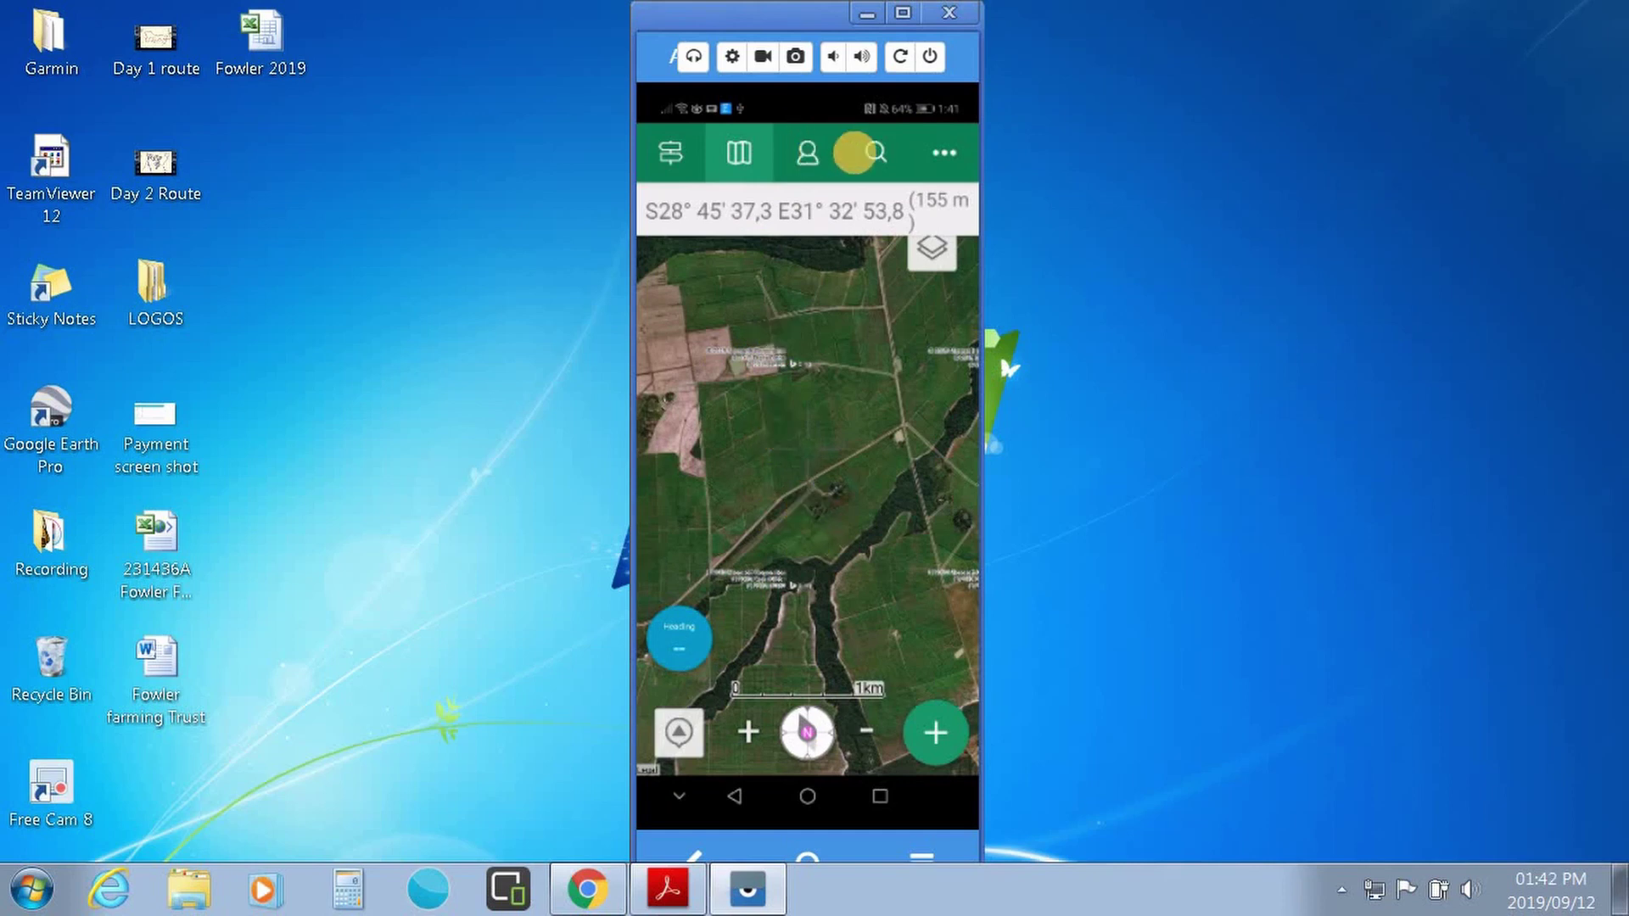
click(808, 148)
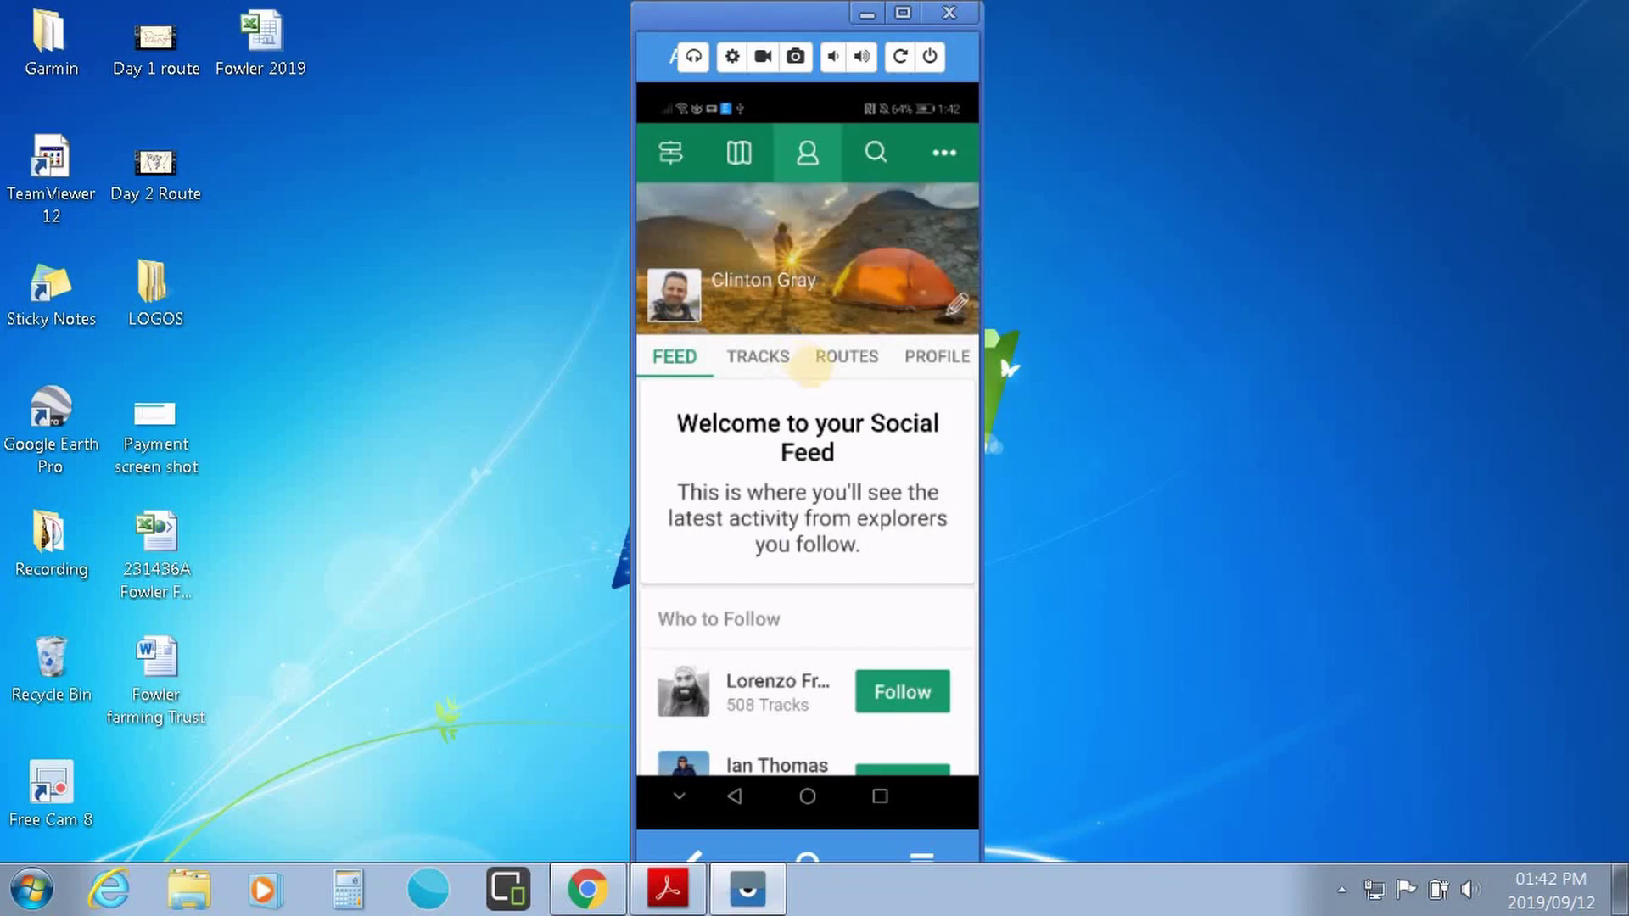
click(836, 356)
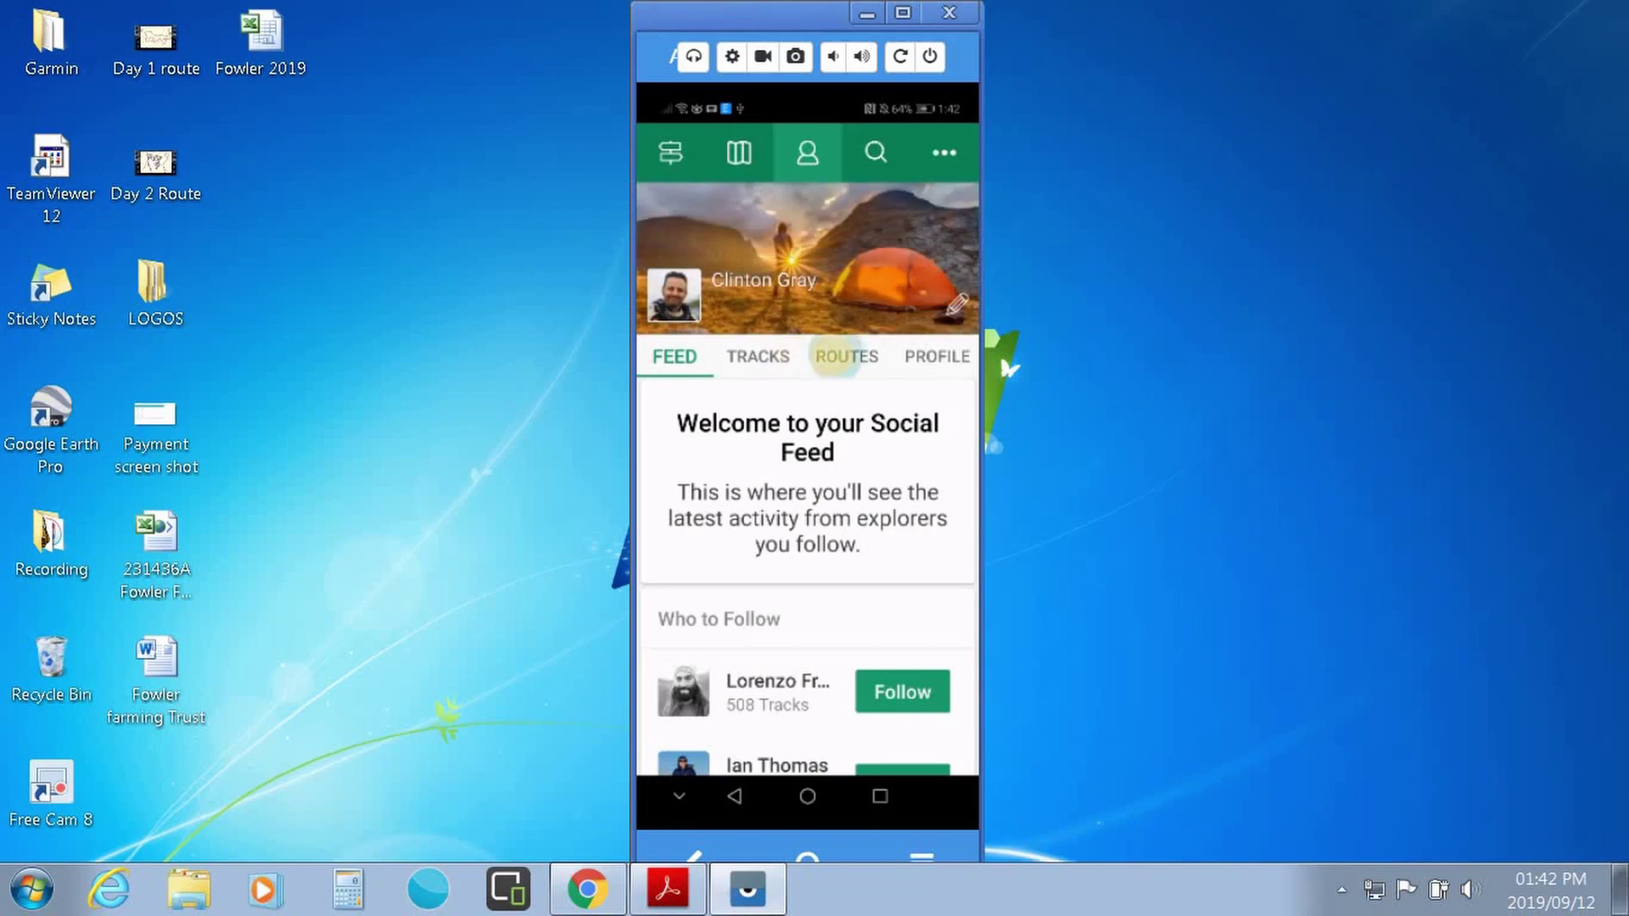
click(937, 152)
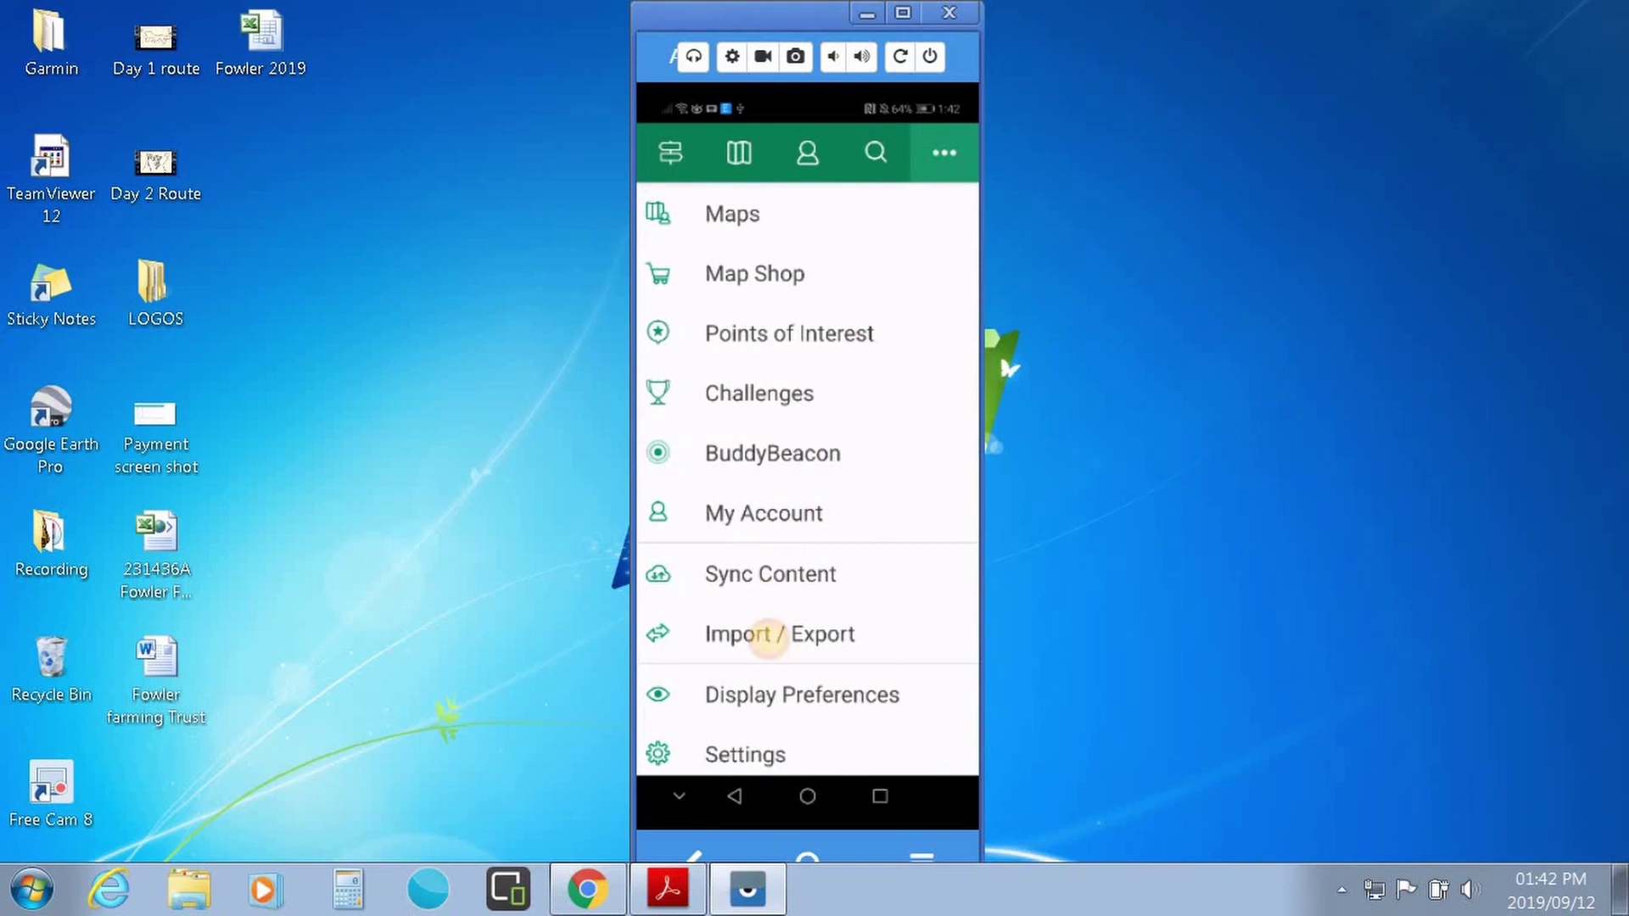
click(768, 637)
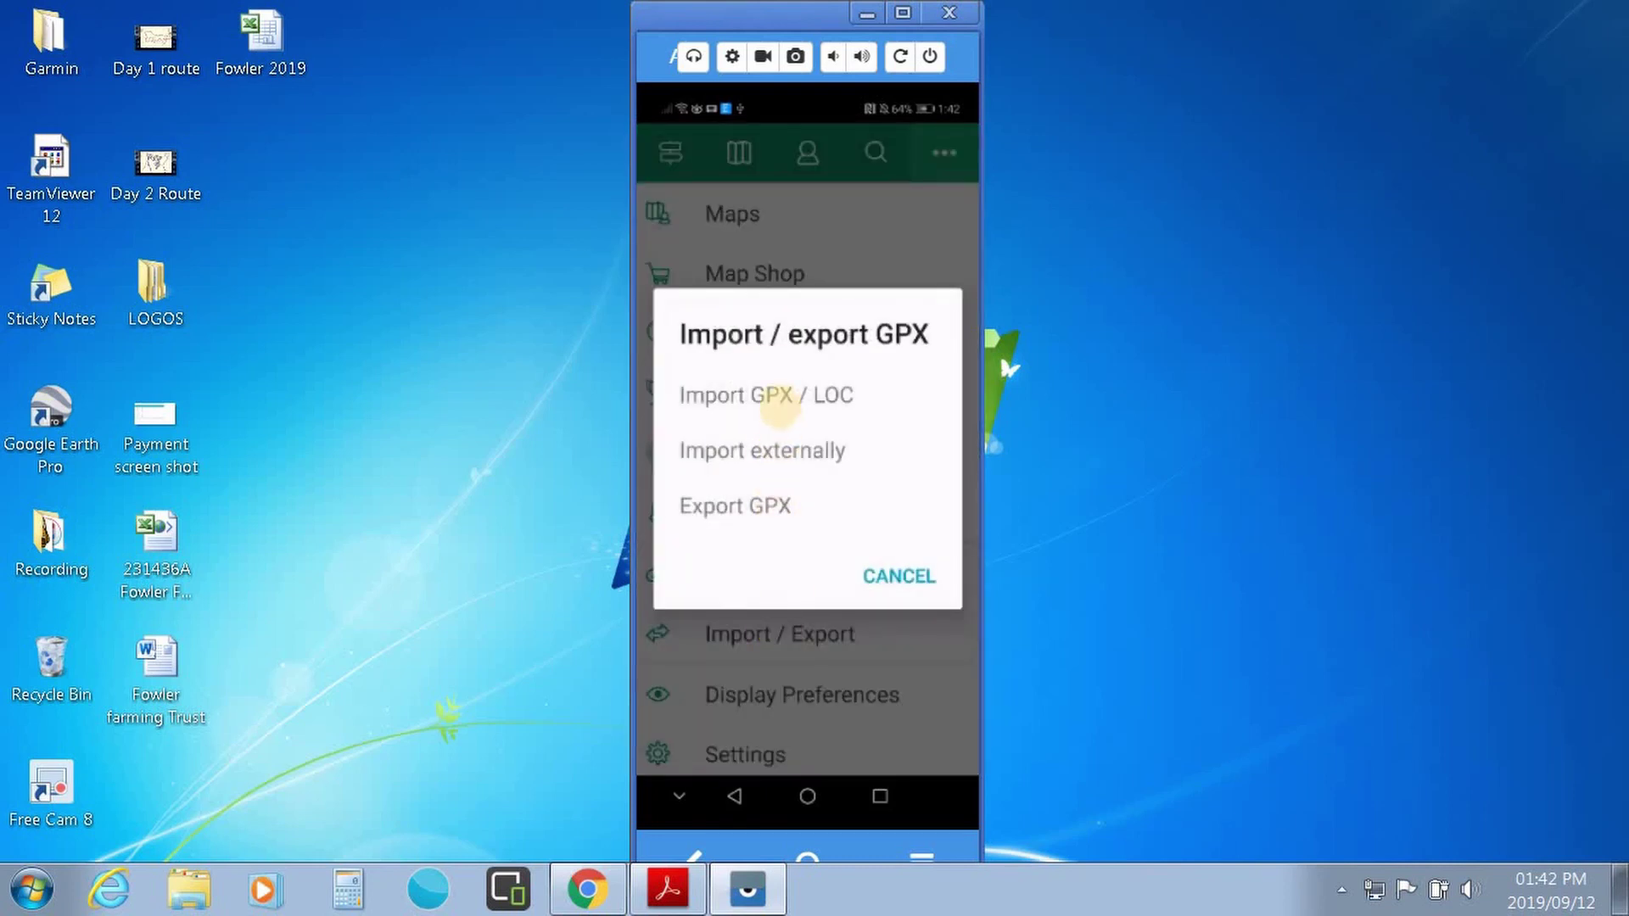
click(781, 450)
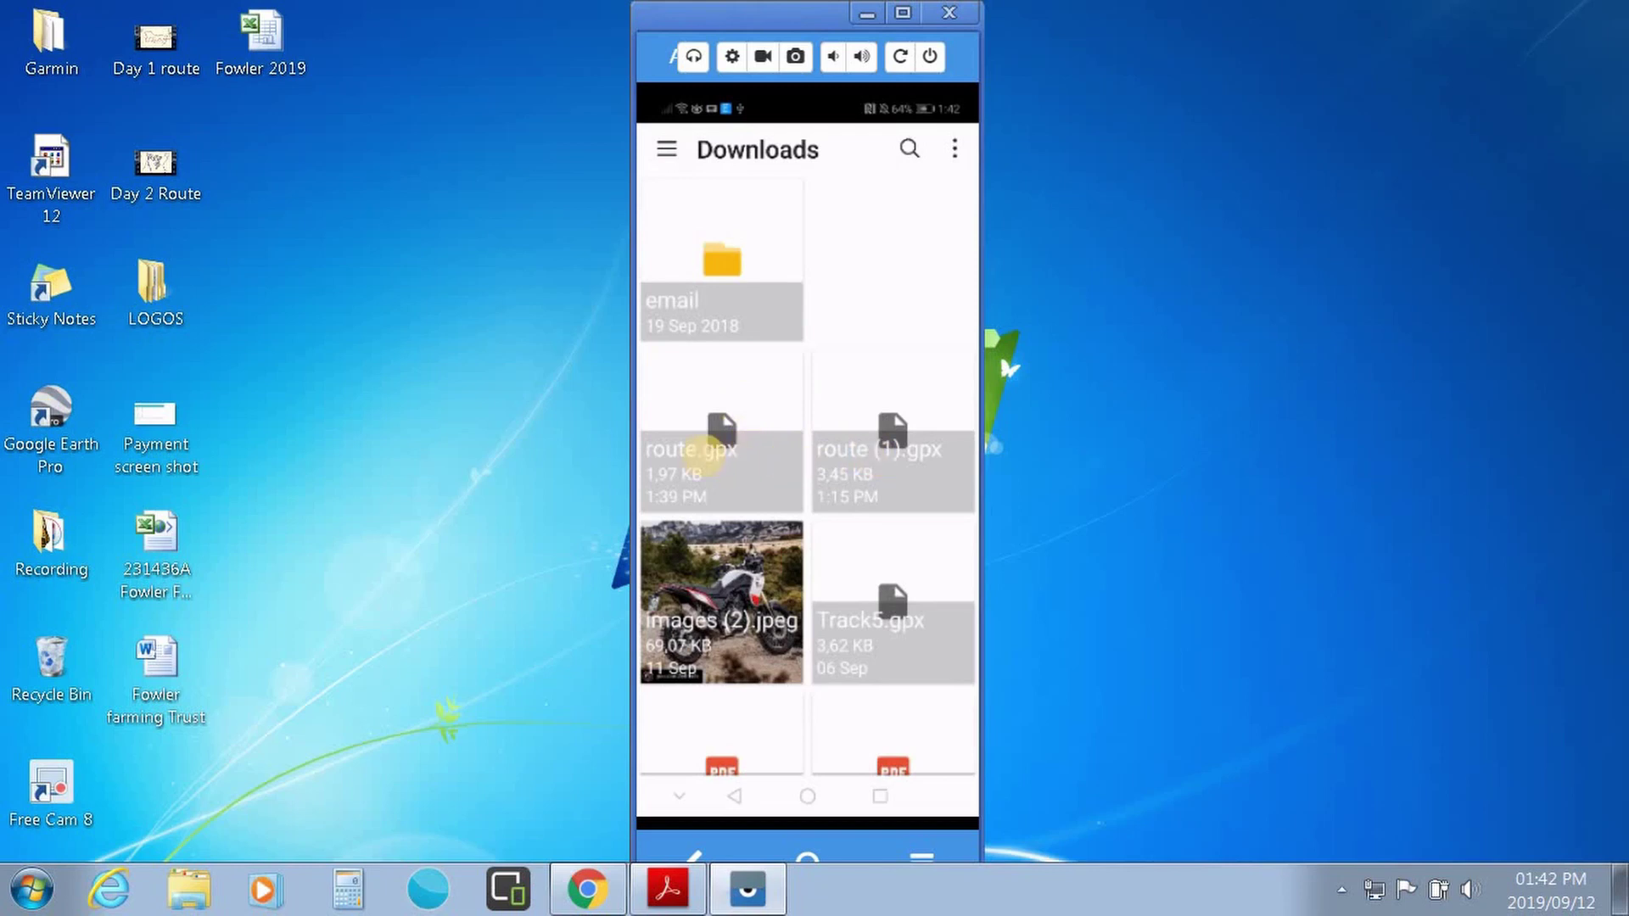
click(692, 450)
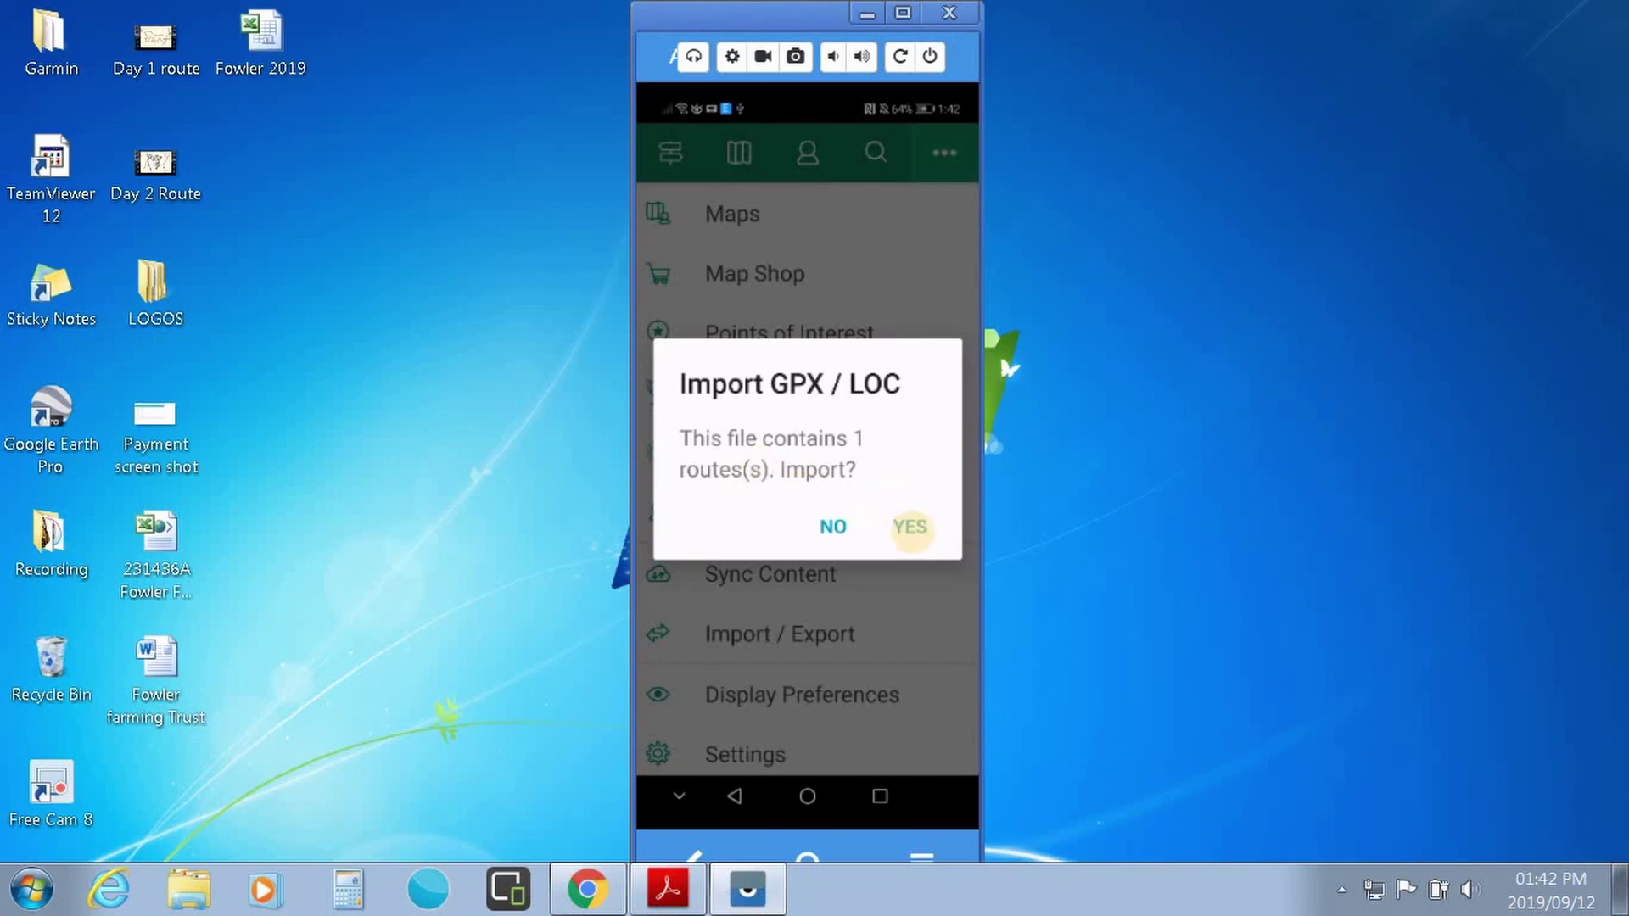
click(909, 527)
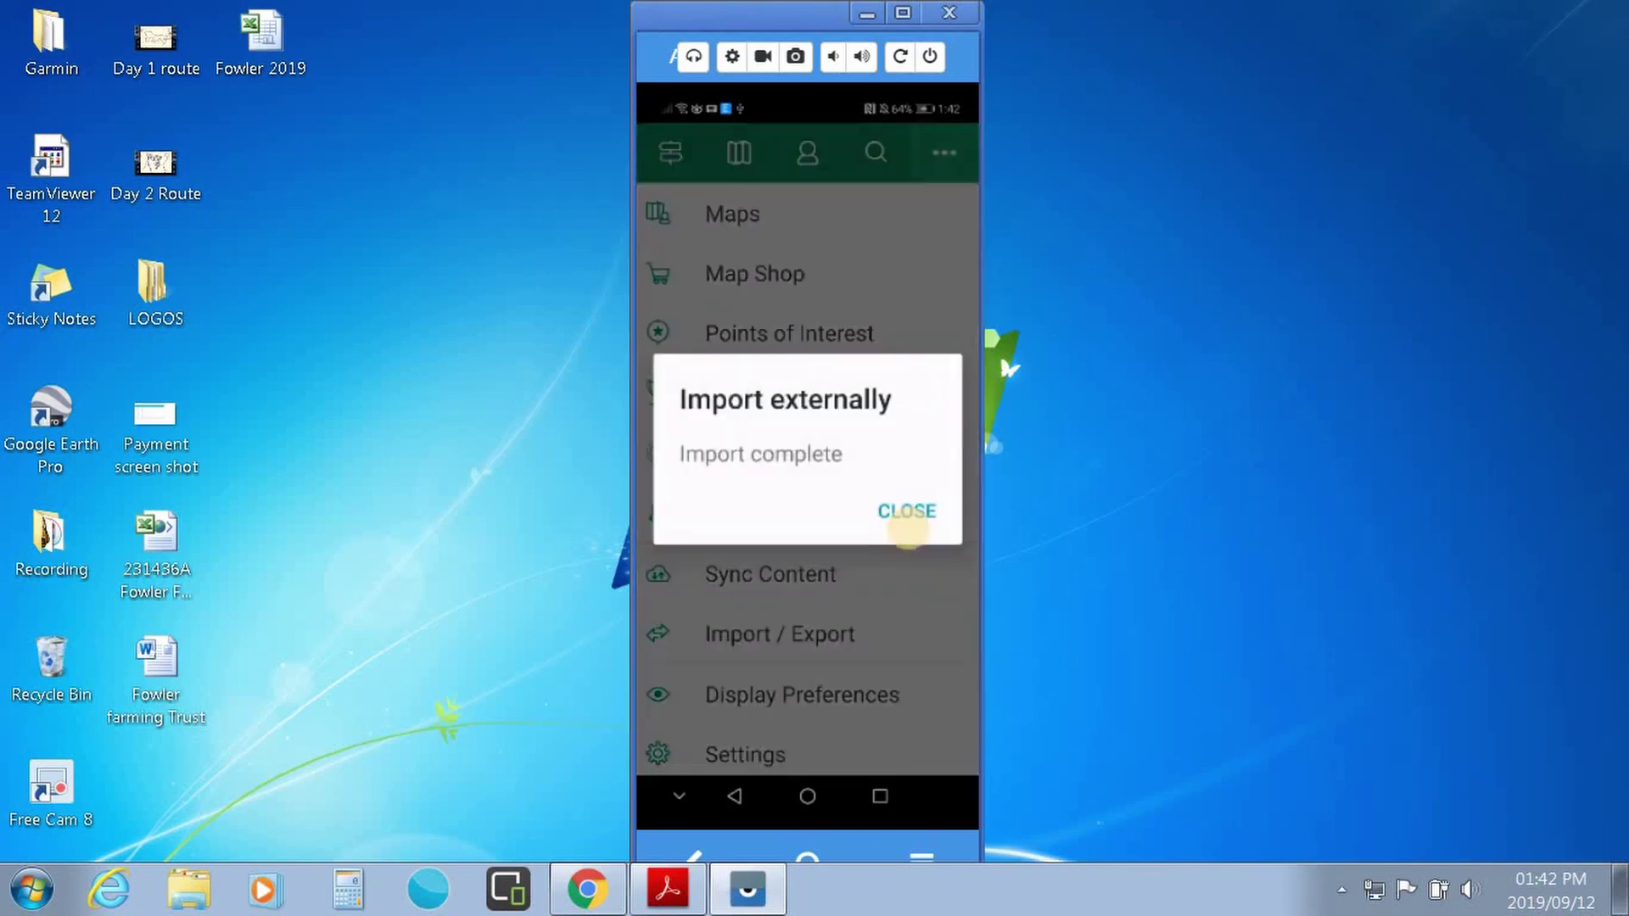
click(917, 511)
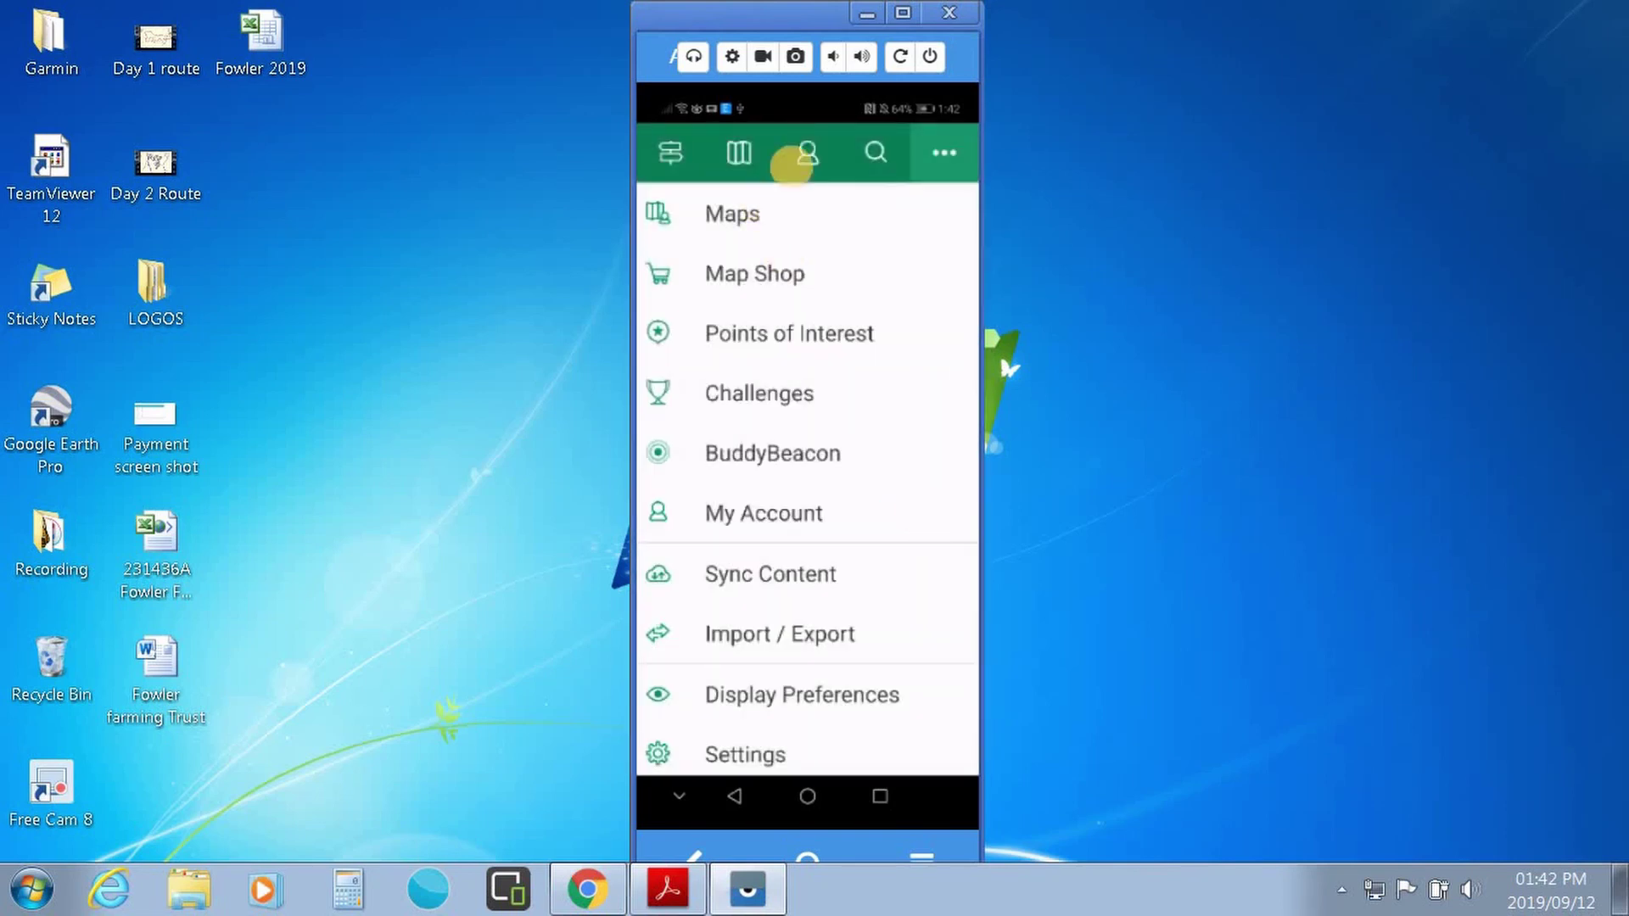
- Open the Sep 12, 2019 12:32:30 route from the ROUTES tab and start navigating it
click(796, 154)
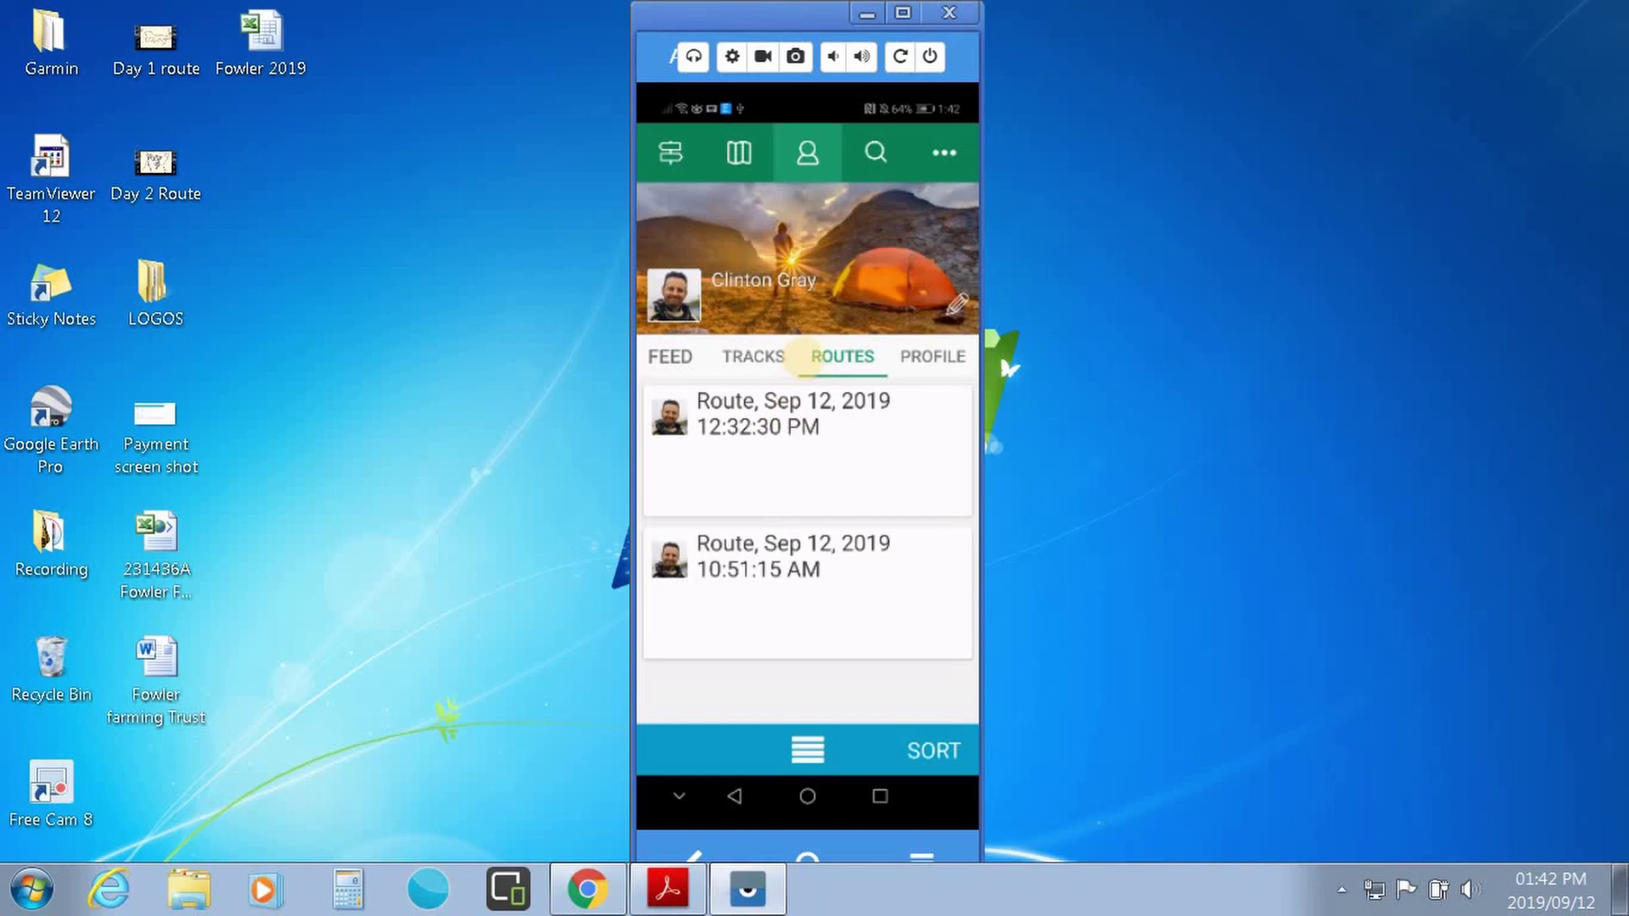
click(831, 355)
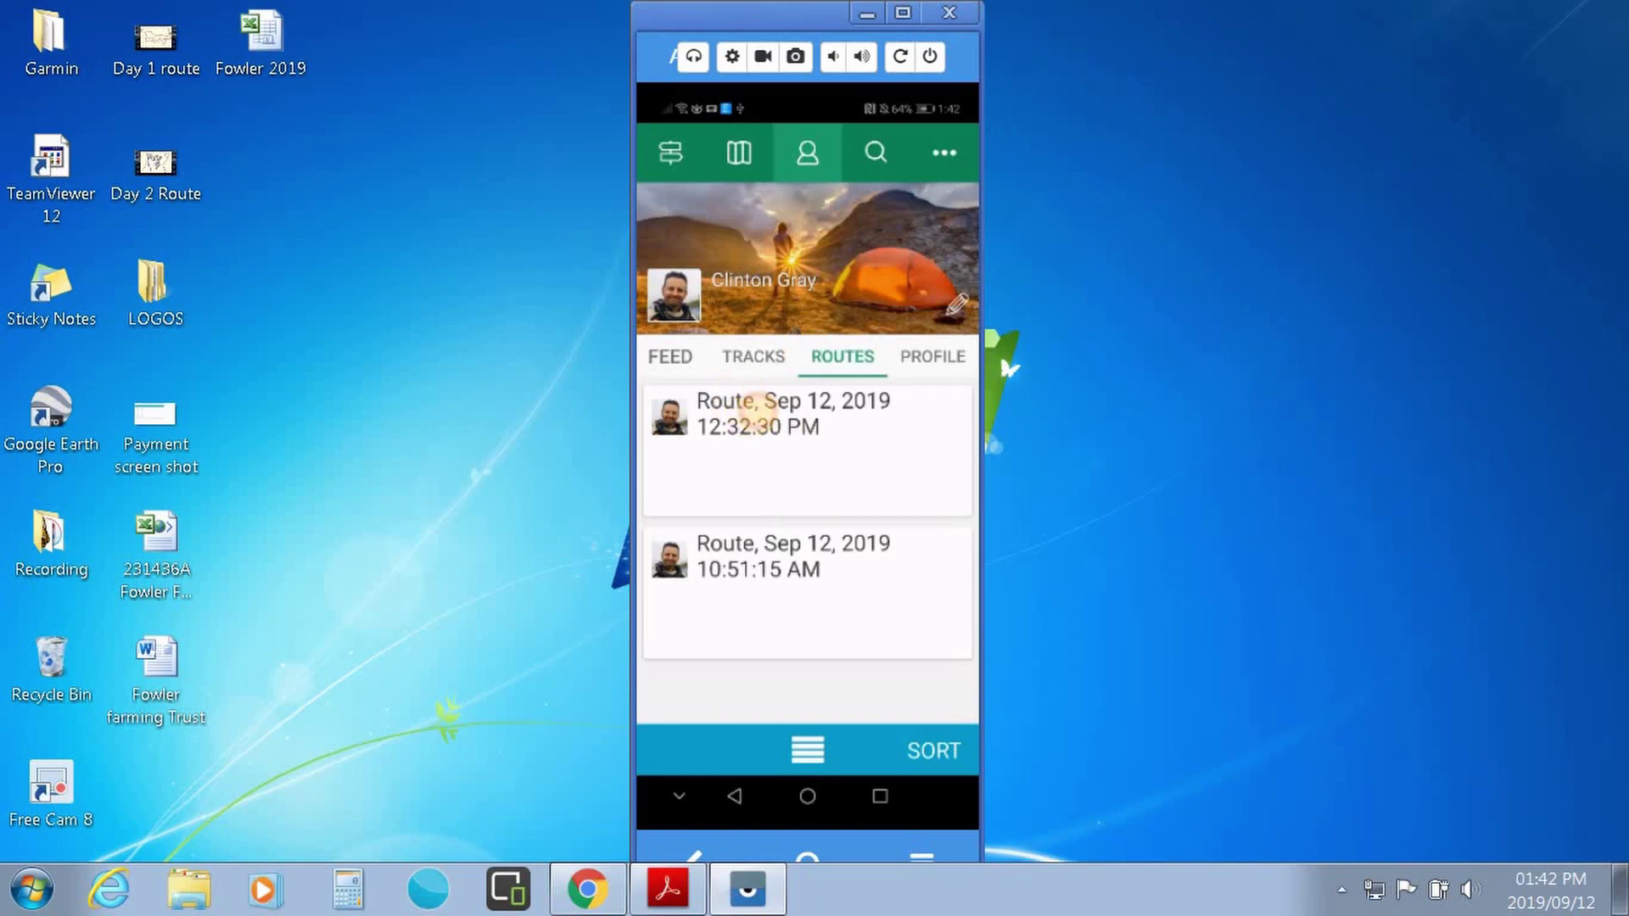
click(751, 413)
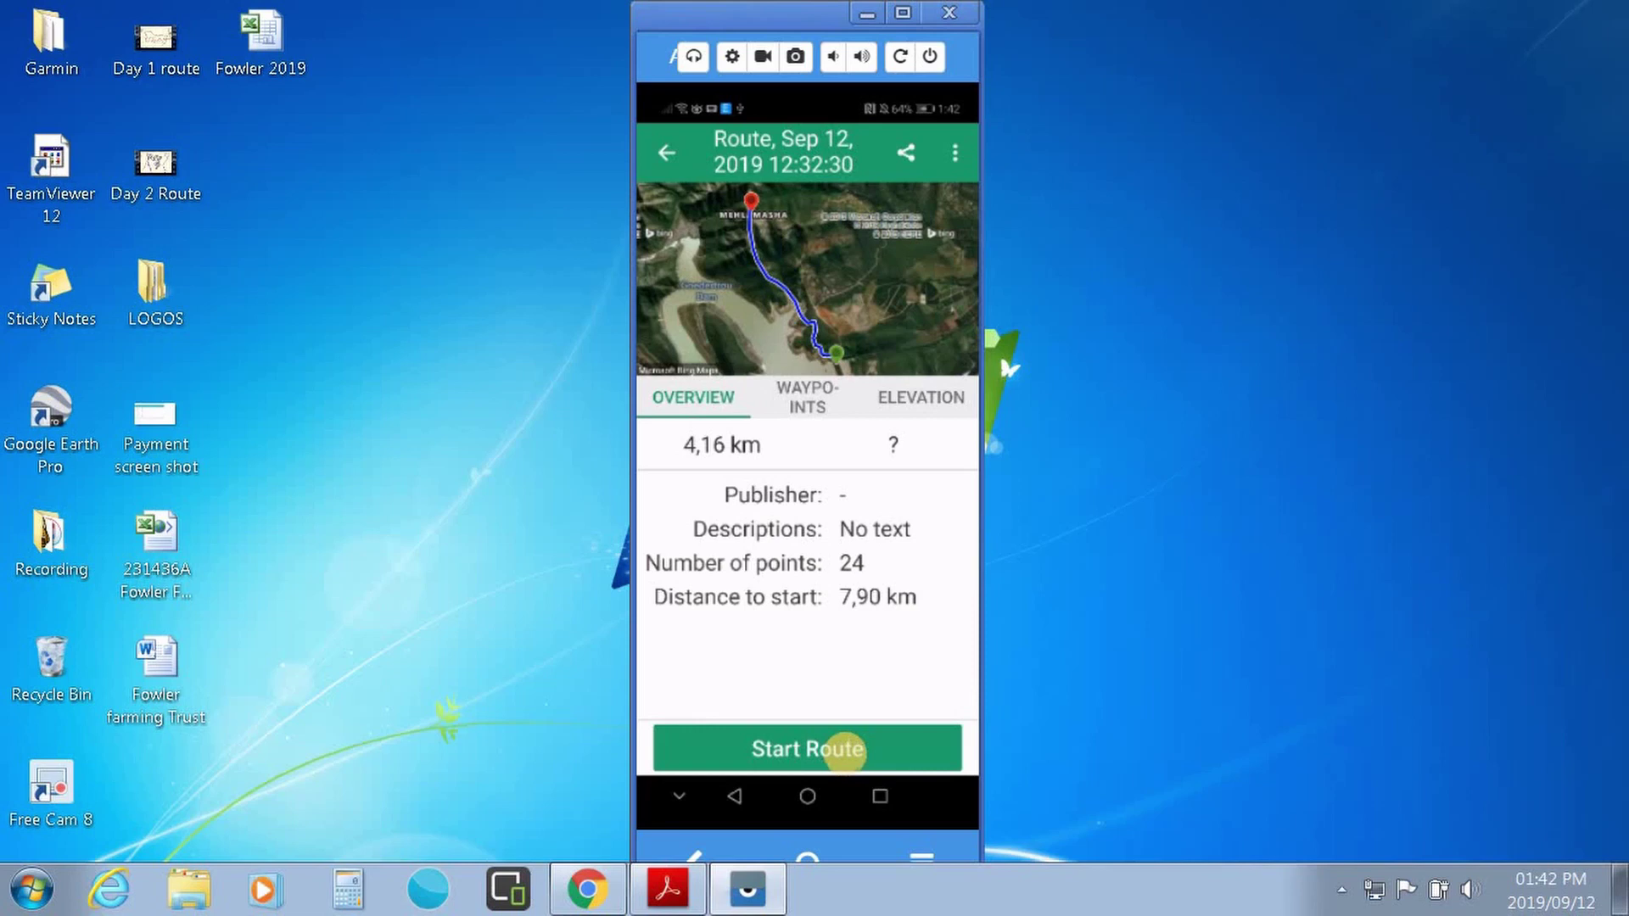
click(843, 750)
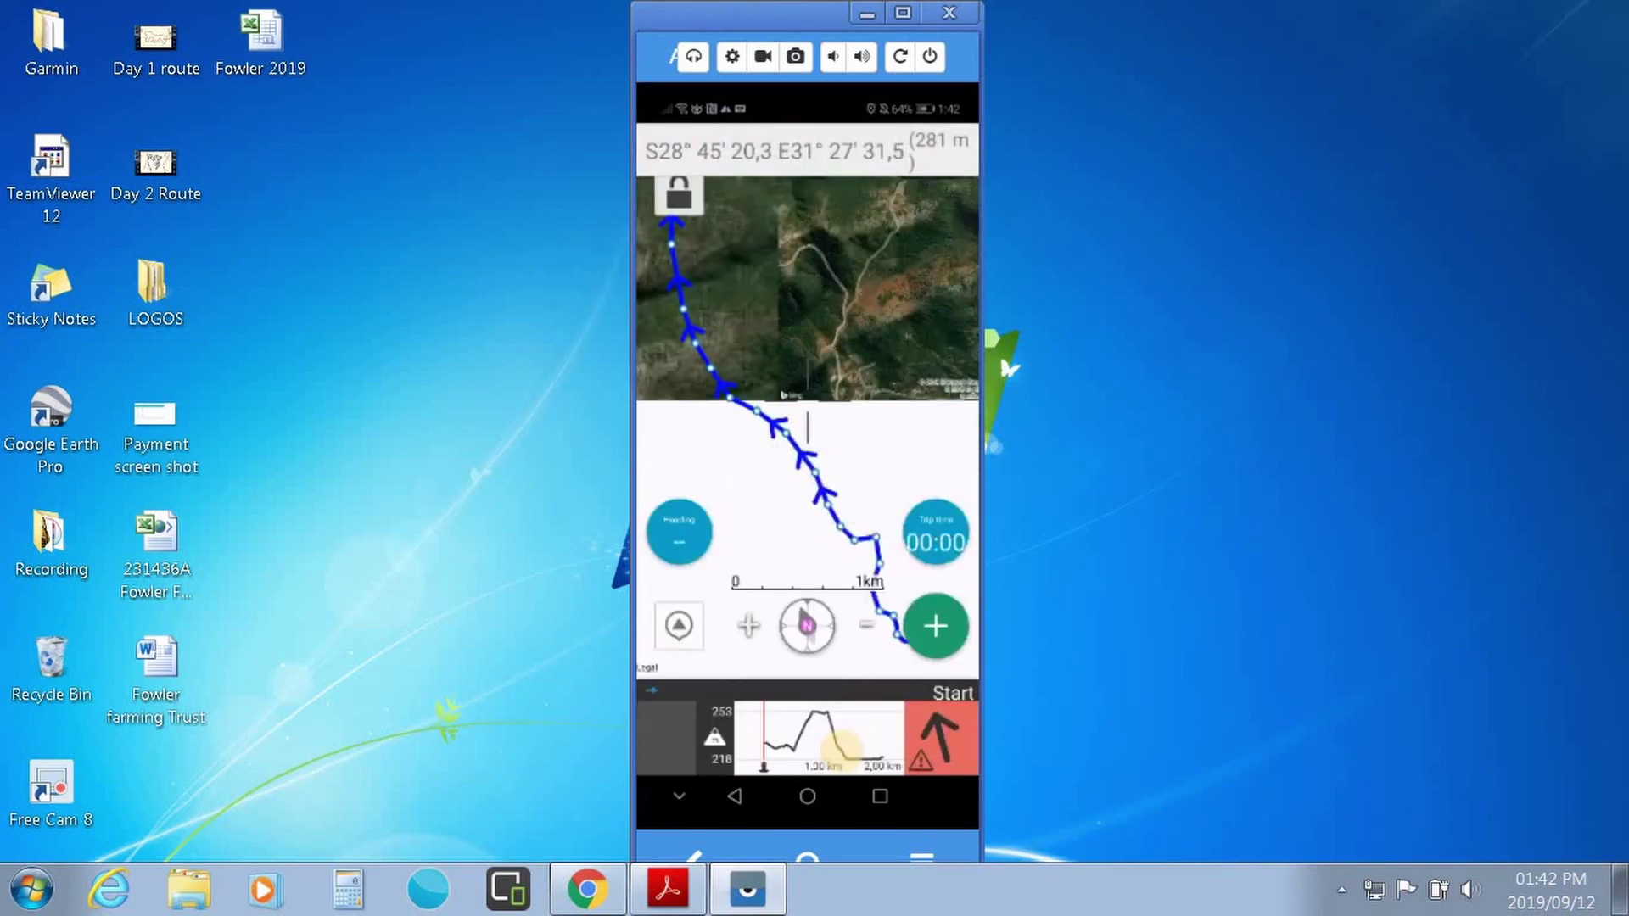